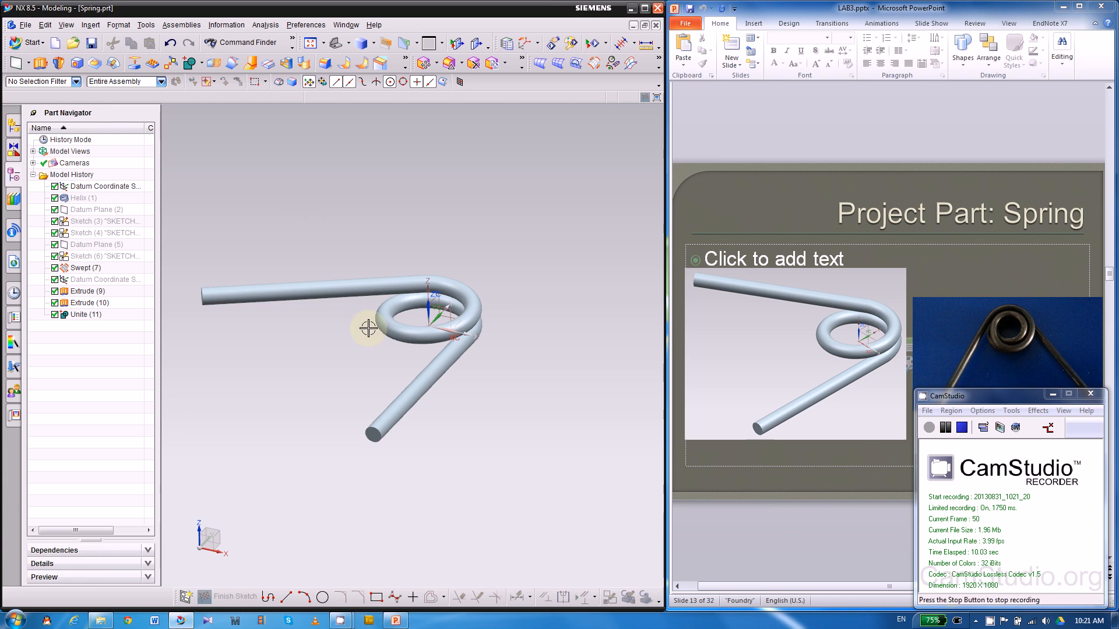
Examine the finished spring part and its helix curve, then switch to PowerPoint and show the slide with the Helix settings
middle_click_drag(357, 357, 376, 349)
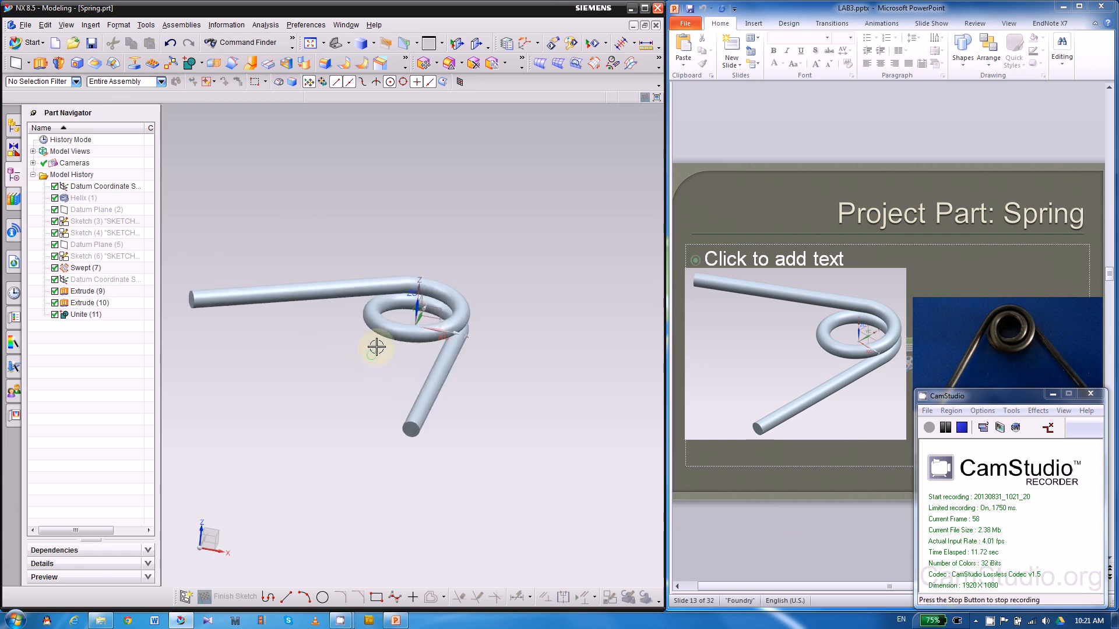
scroll(376, 349, "up", 2)
scroll(533, 338, "down", 2)
left_click(111, 198)
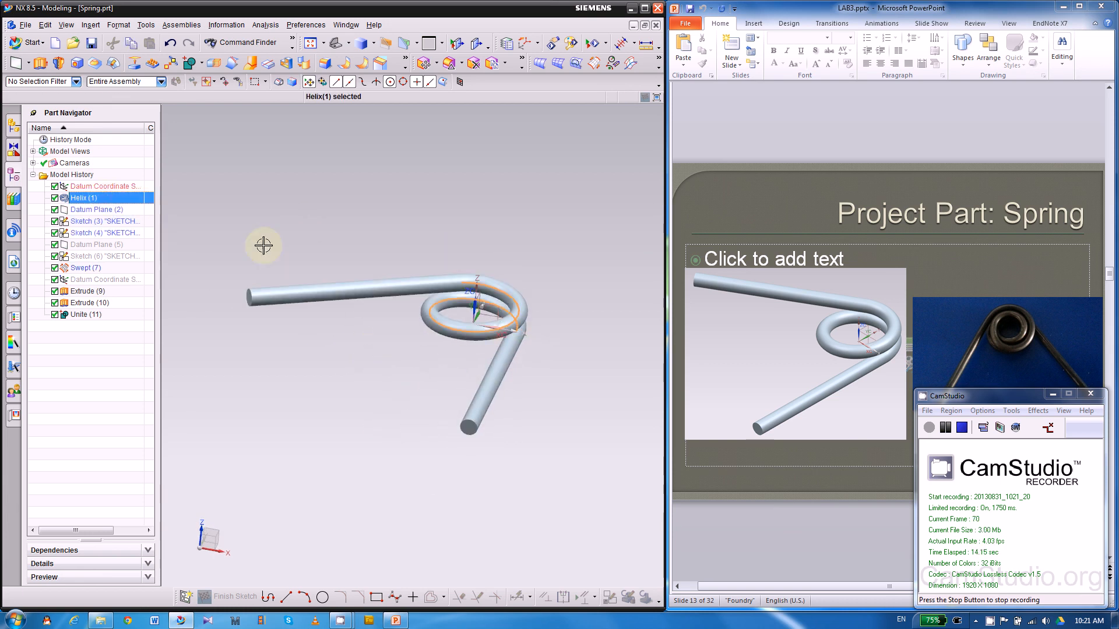
scroll(475, 315, "up", 2)
scroll(467, 264, "down", 3)
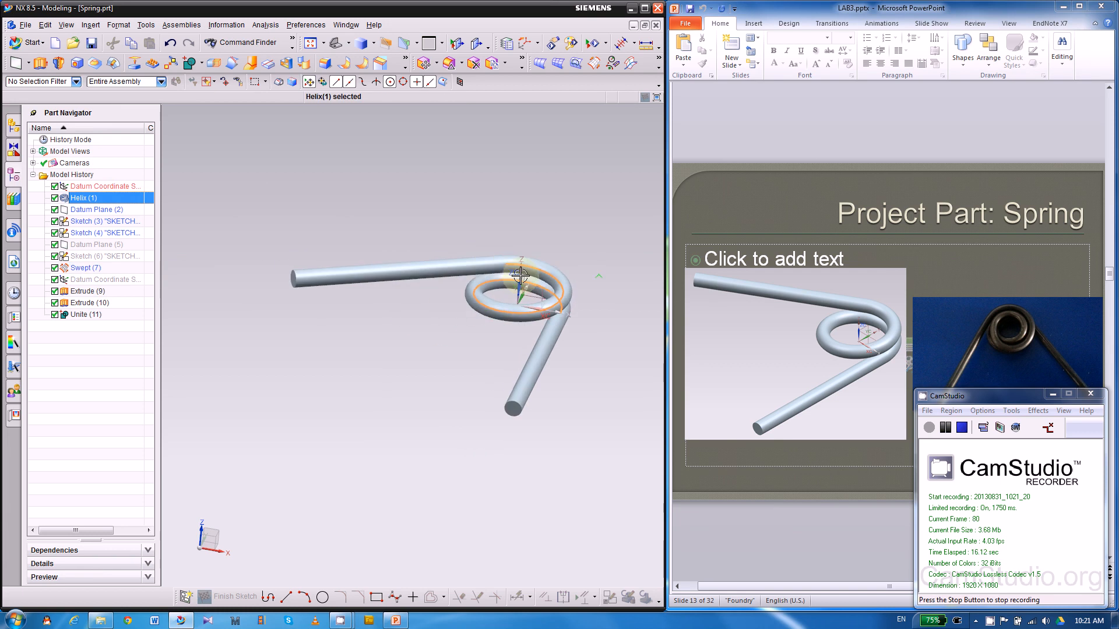
scroll(513, 265, "up", 2)
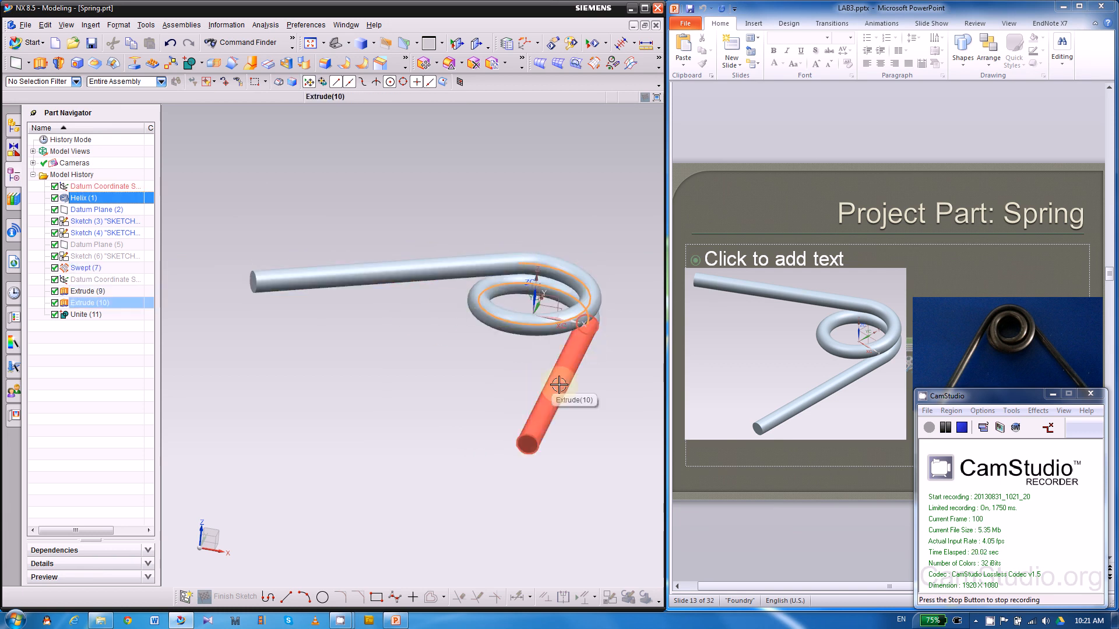
middle_click_drag(451, 388, 583, 242)
left_click(719, 138)
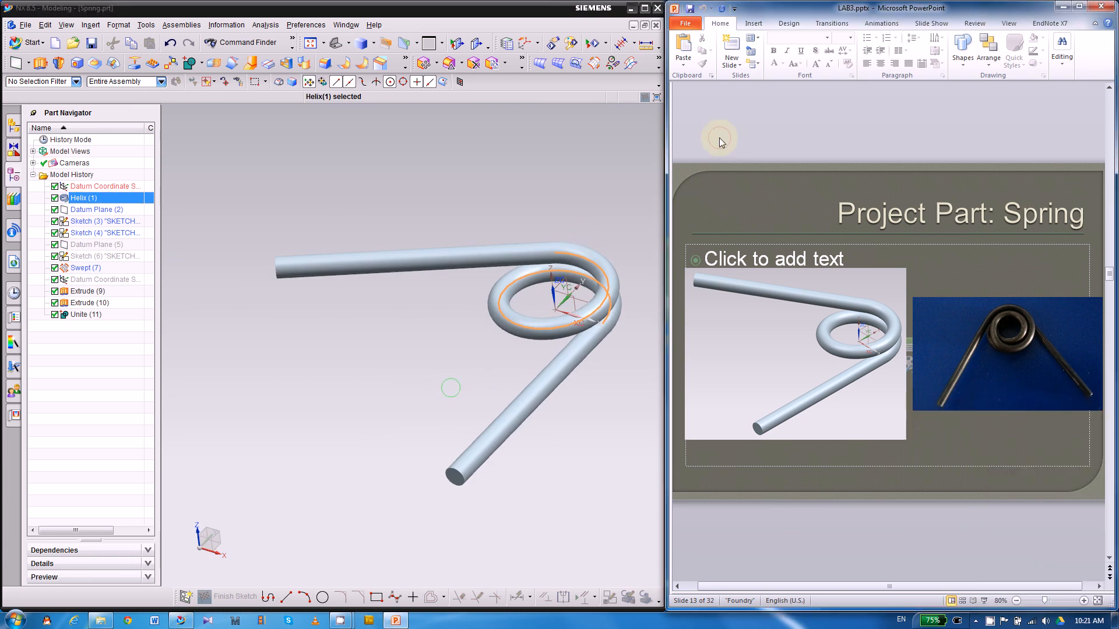
scroll(767, 202, "down", 1)
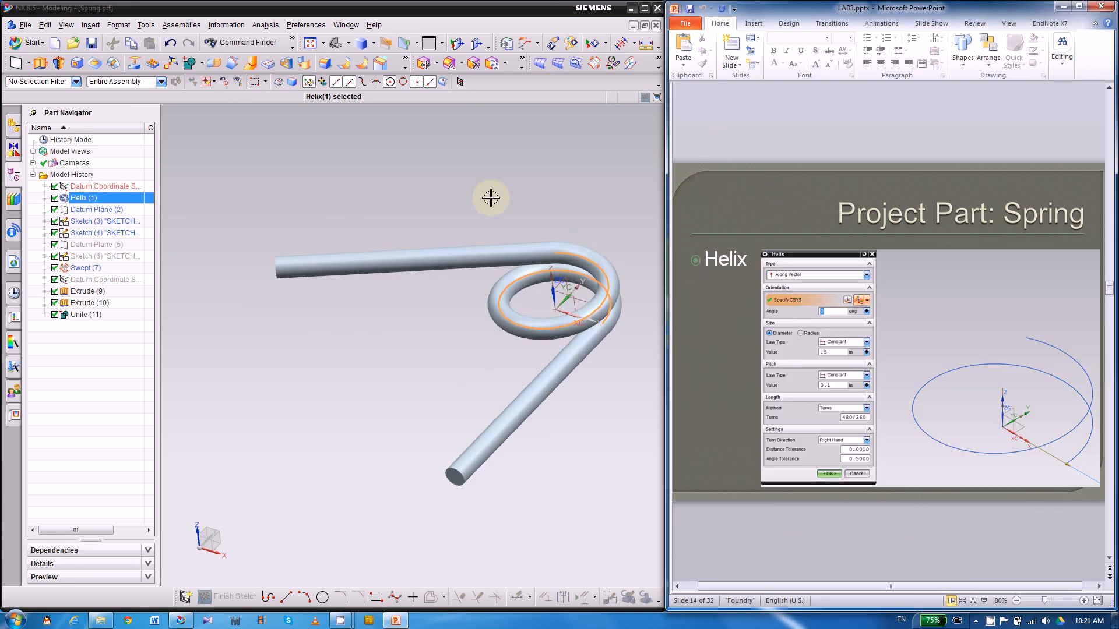
Switch back to NX and create a new part from the Model template in inches, named model1.prt
left_click(56, 44)
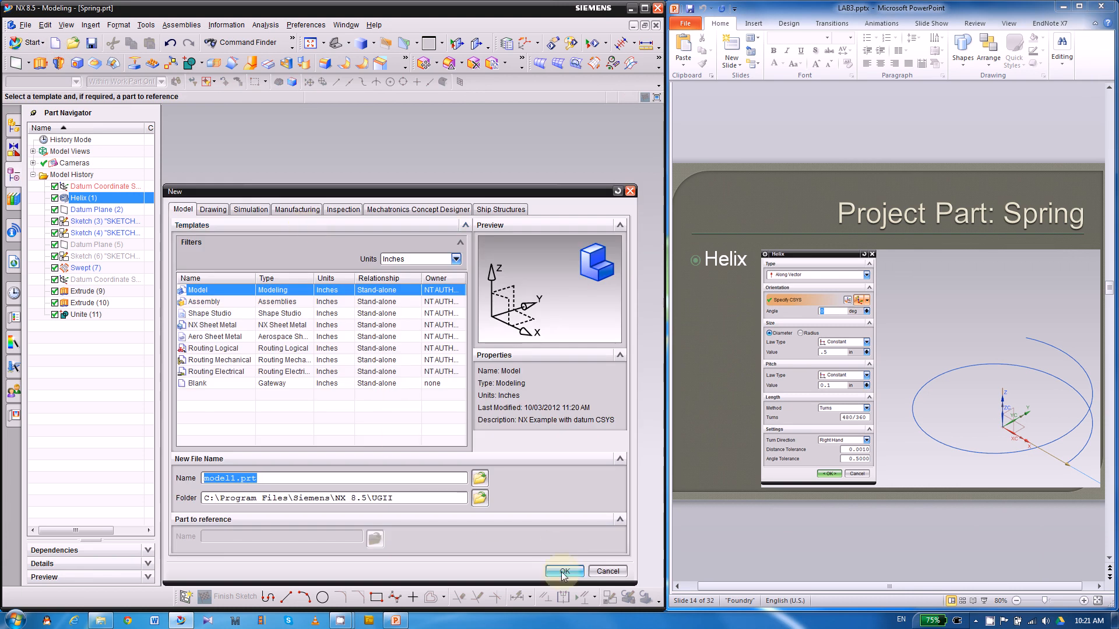
left_click(564, 573)
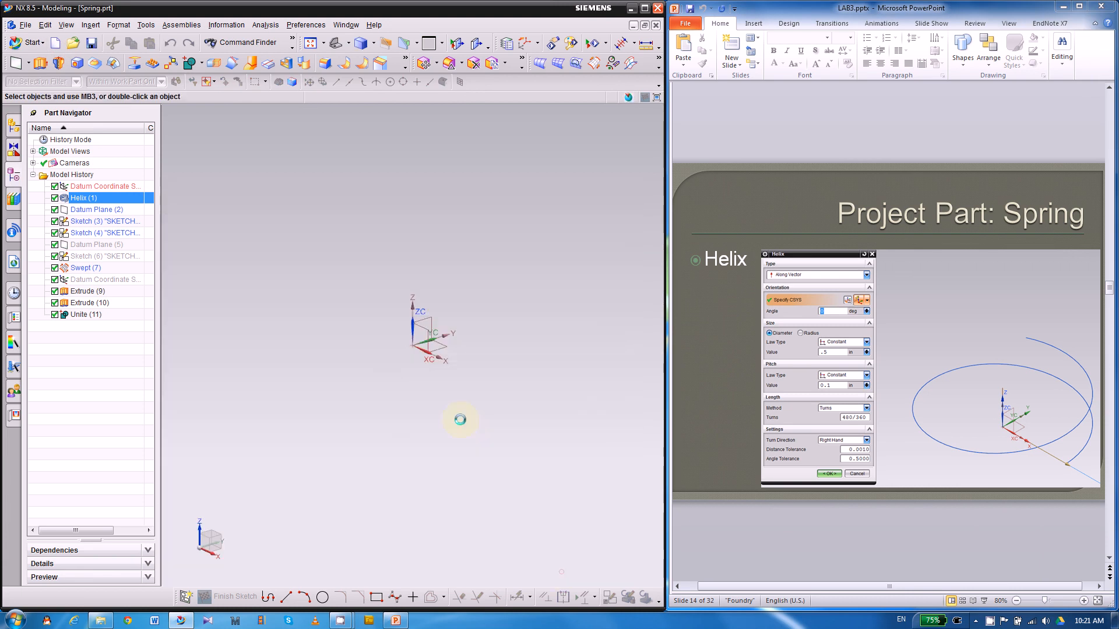
middle_click_drag(447, 431, 452, 442)
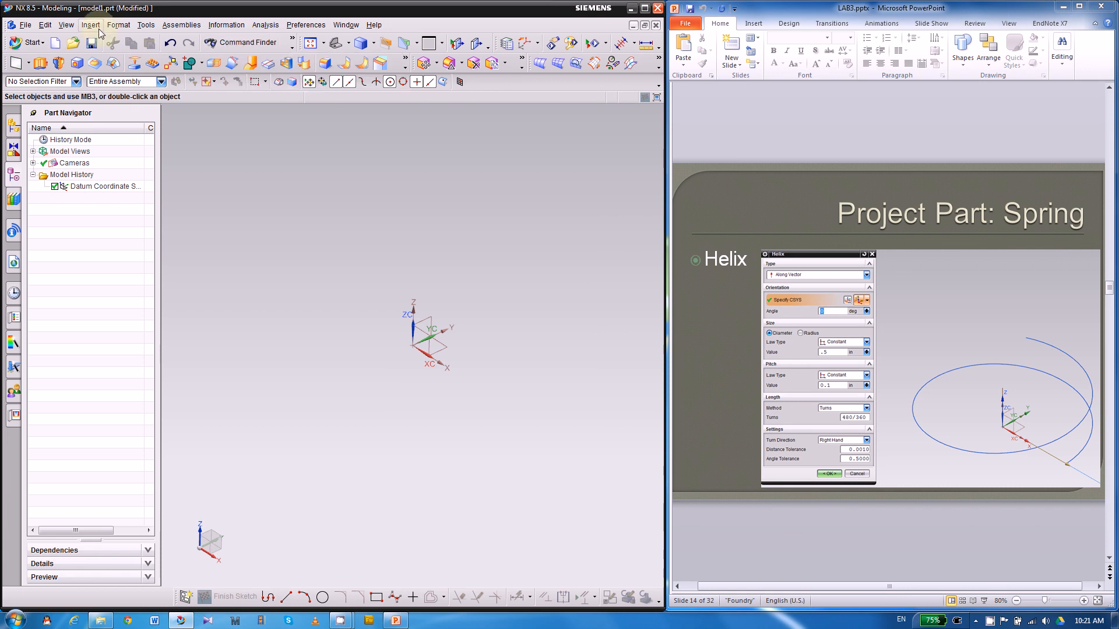
Search the commands for "helix", start the Helix command and close the search window
left_click(242, 47)
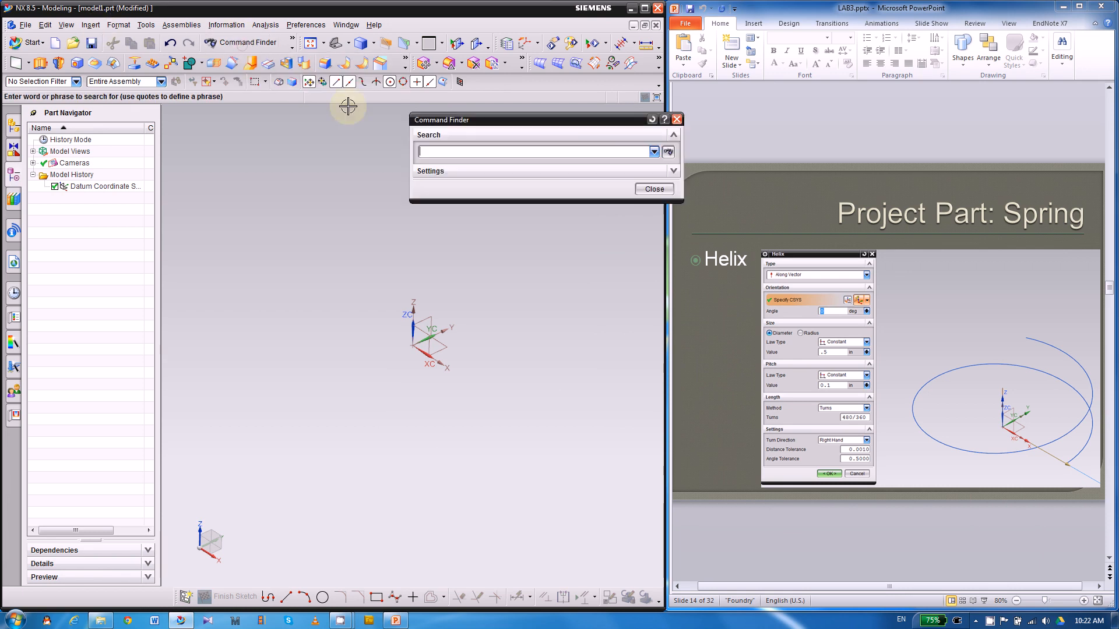
left_click_drag(456, 121, 434, 111)
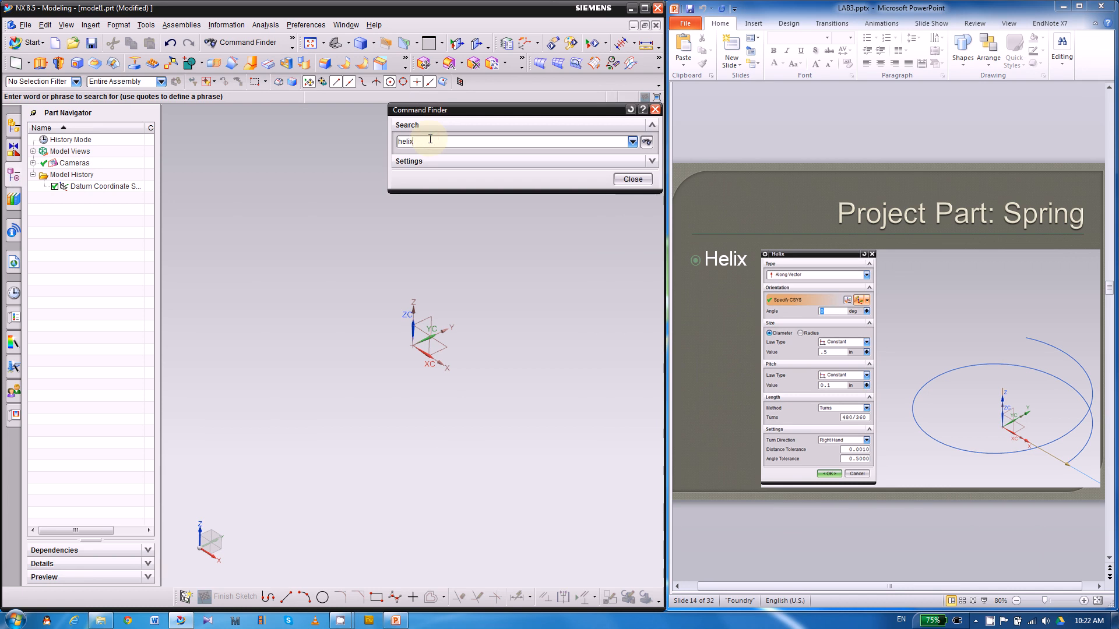
key("Return")
mouse_move(442, 204)
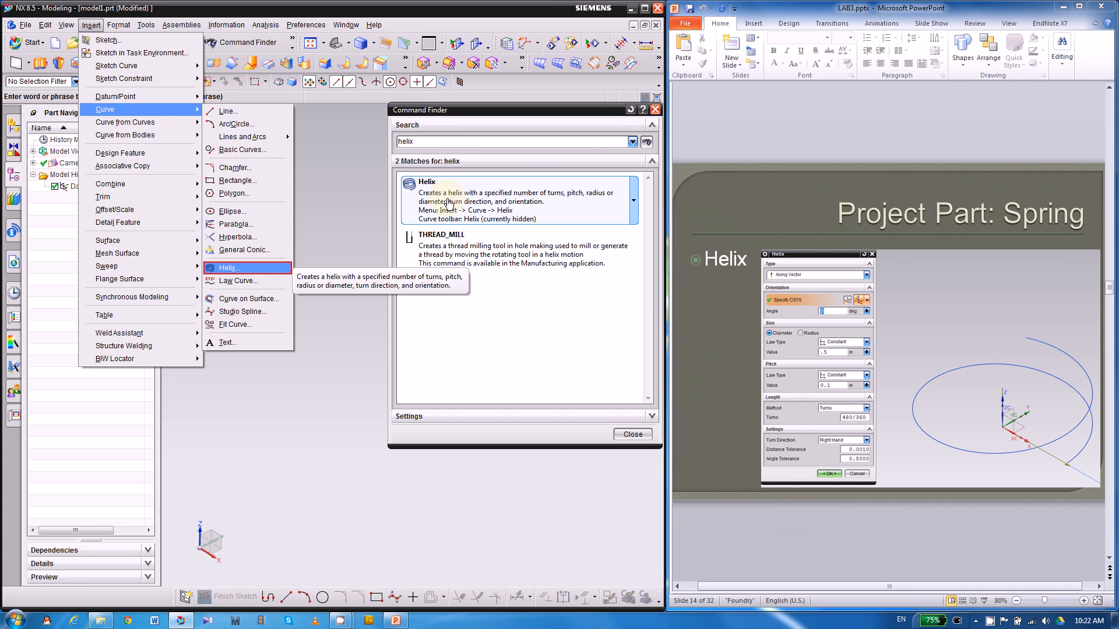
left_click(449, 204)
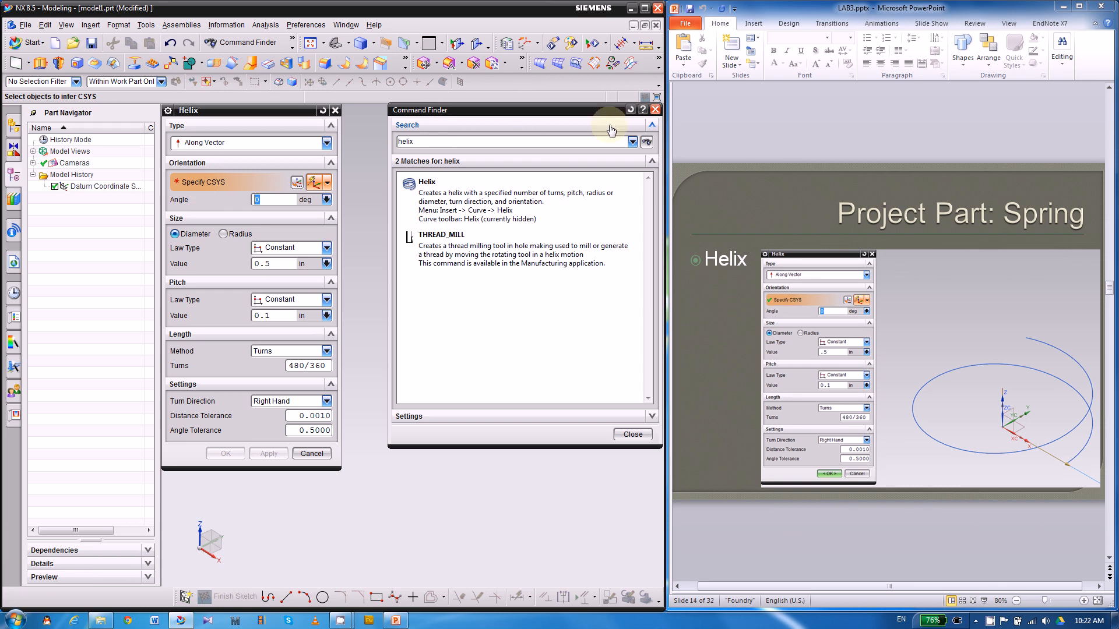
left_click(655, 109)
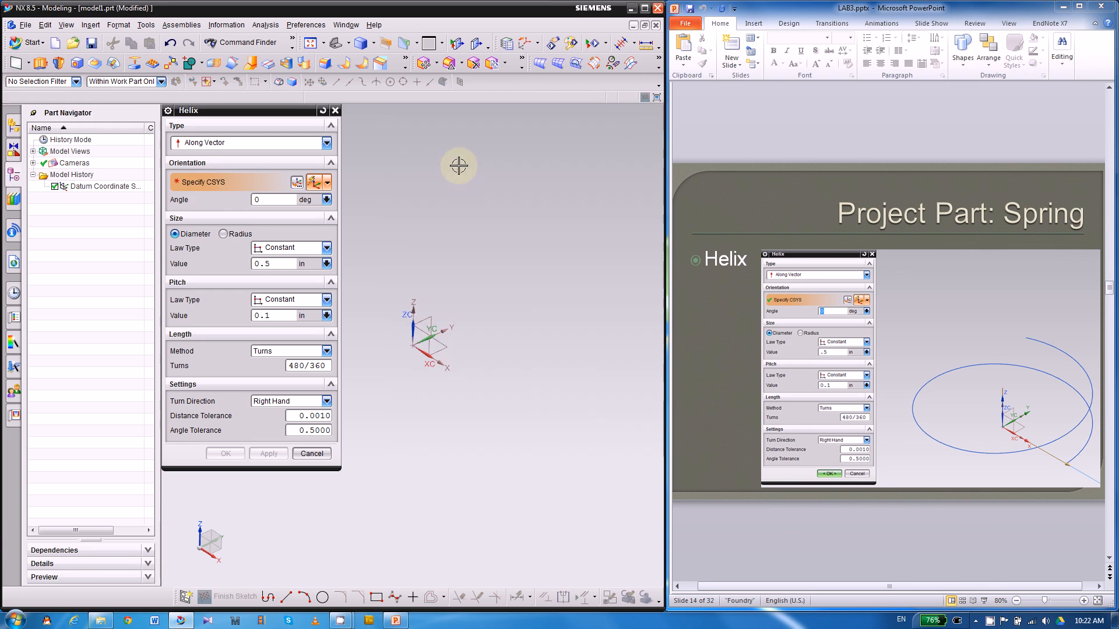
Orient the helix on the datum coordinate system at angle 0 and size it by a constant diameter of 0.5 in
middle_click_drag(558, 334, 594, 330, "shift")
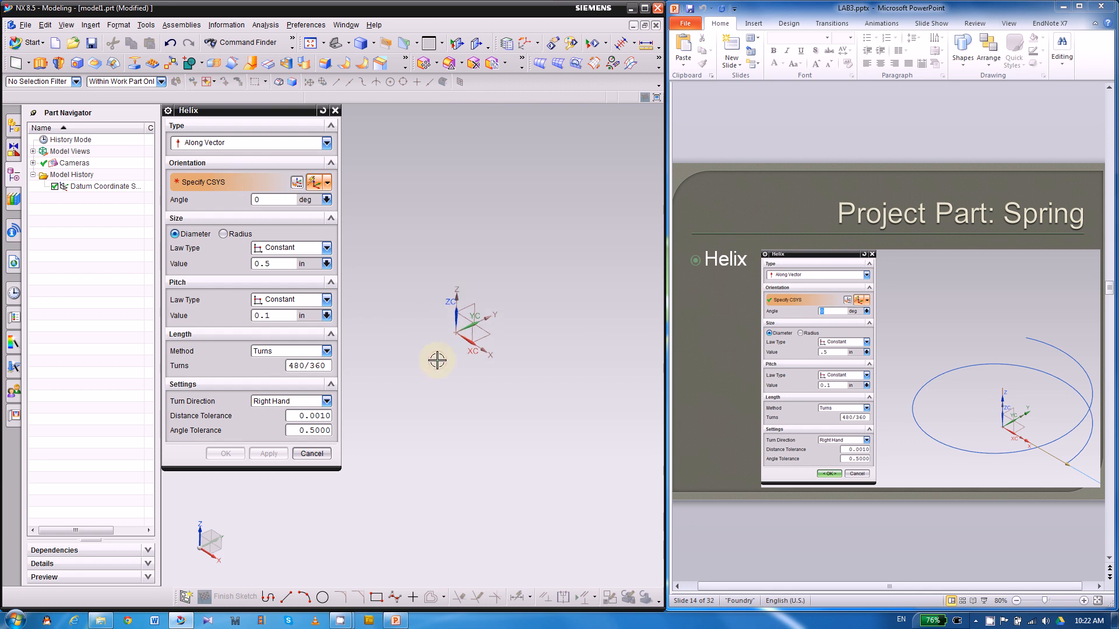
left_click(462, 297)
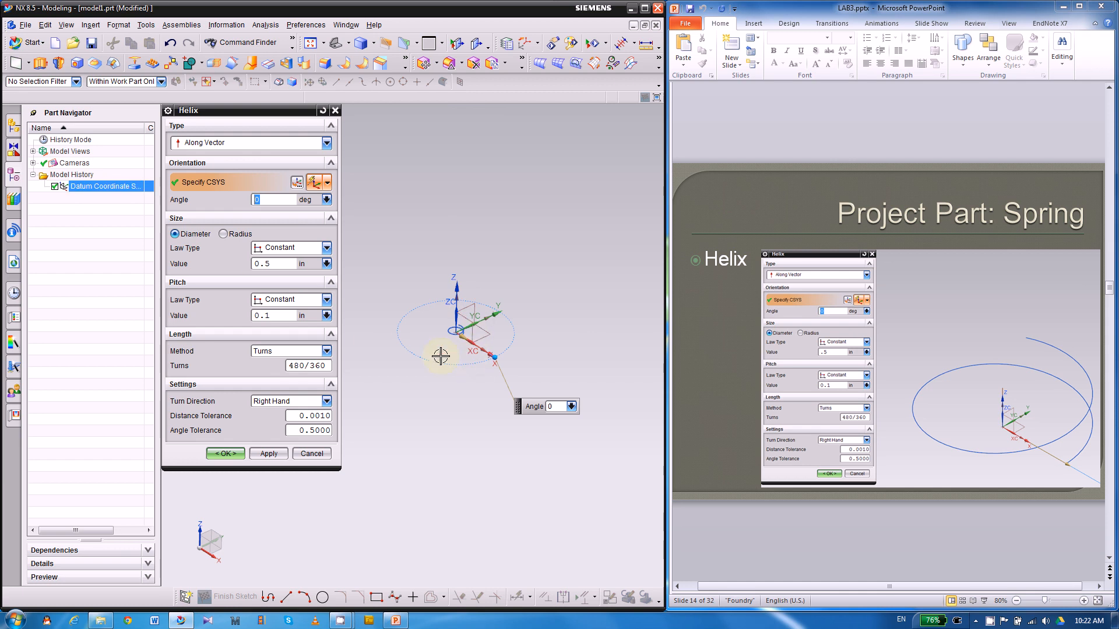
left_click(175, 235)
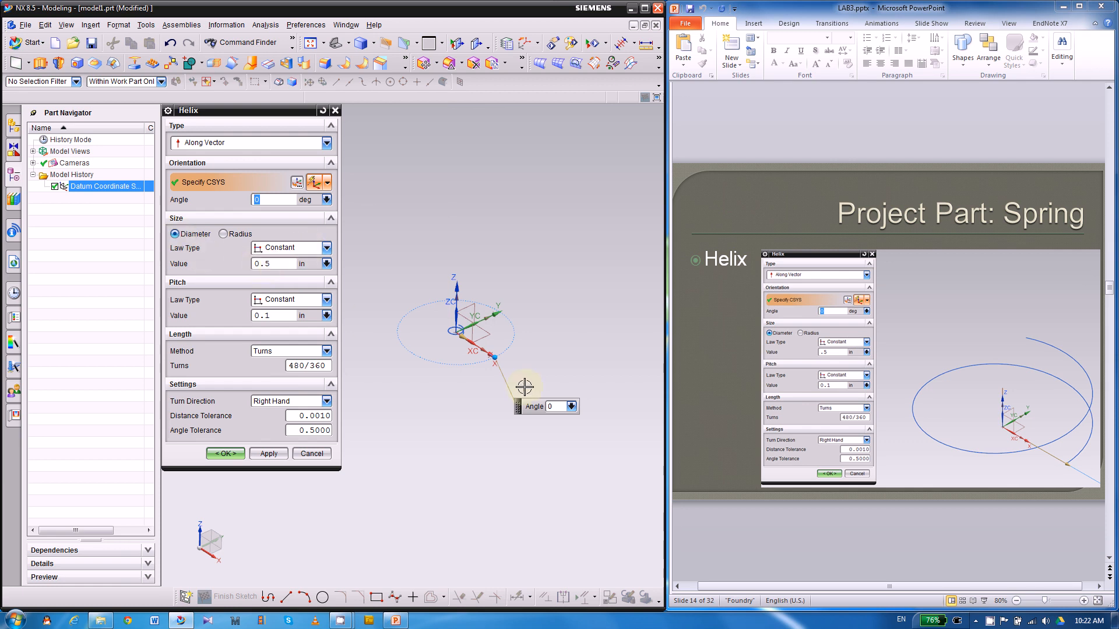
left_click(417, 404)
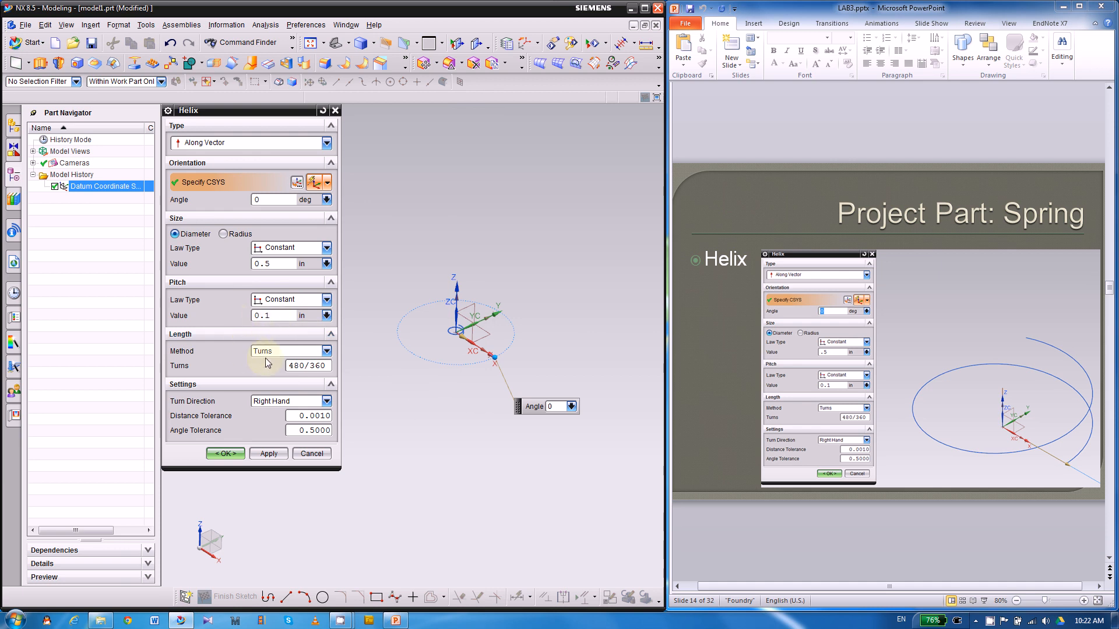
Define the helix length as 480/360 turns and create the right-hand helix with a constant 0.1 in pitch
left_click(279, 352)
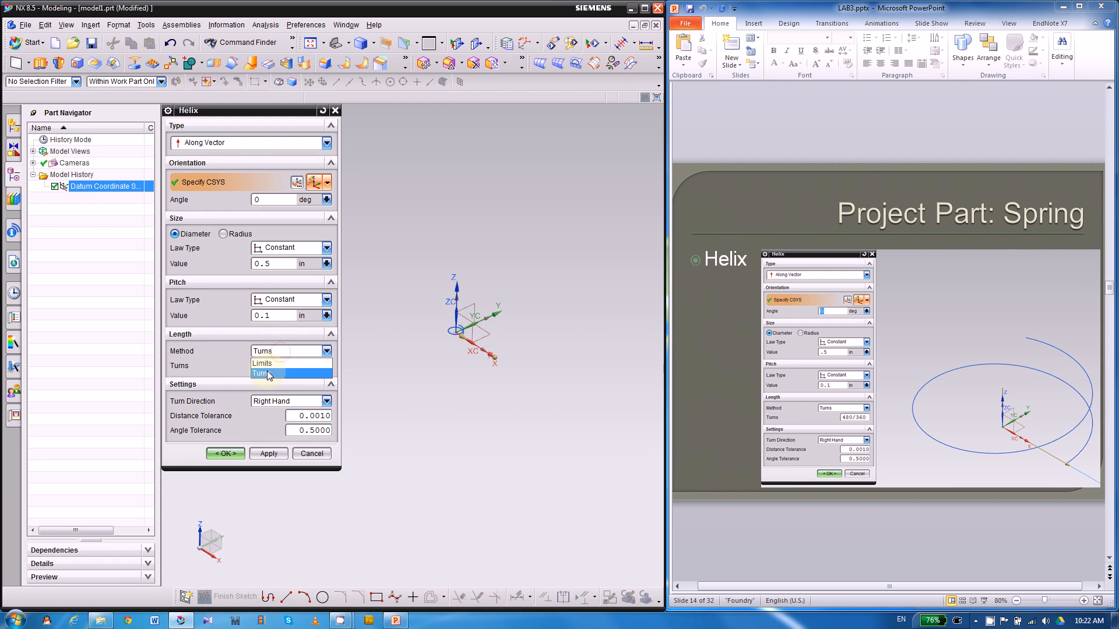
left_click(269, 373)
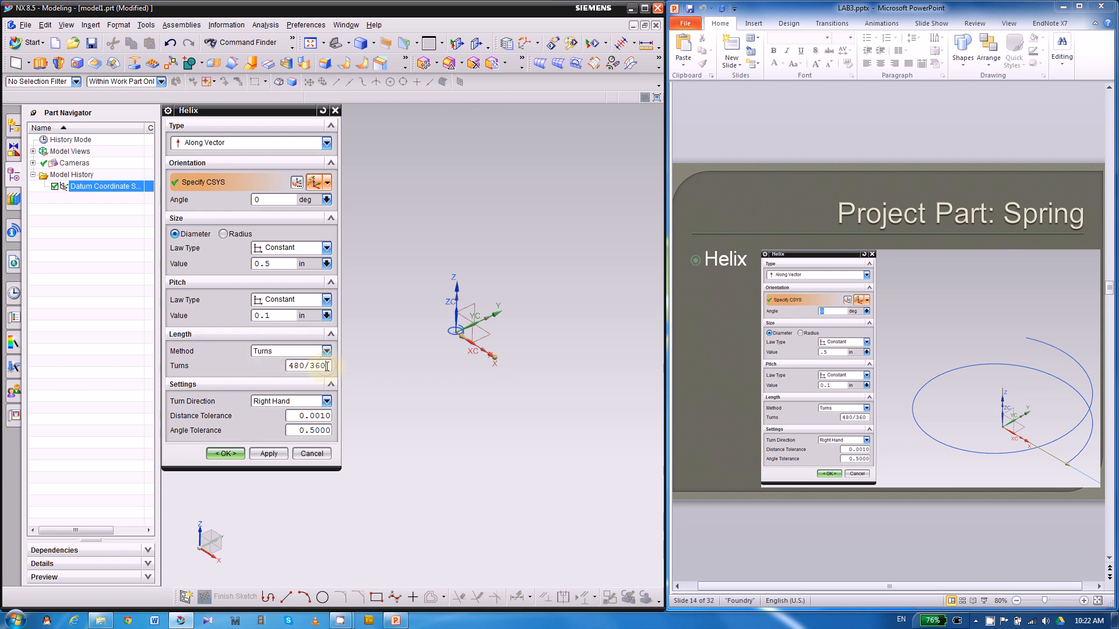
left_click_drag(330, 366, 302, 366)
left_click(448, 322)
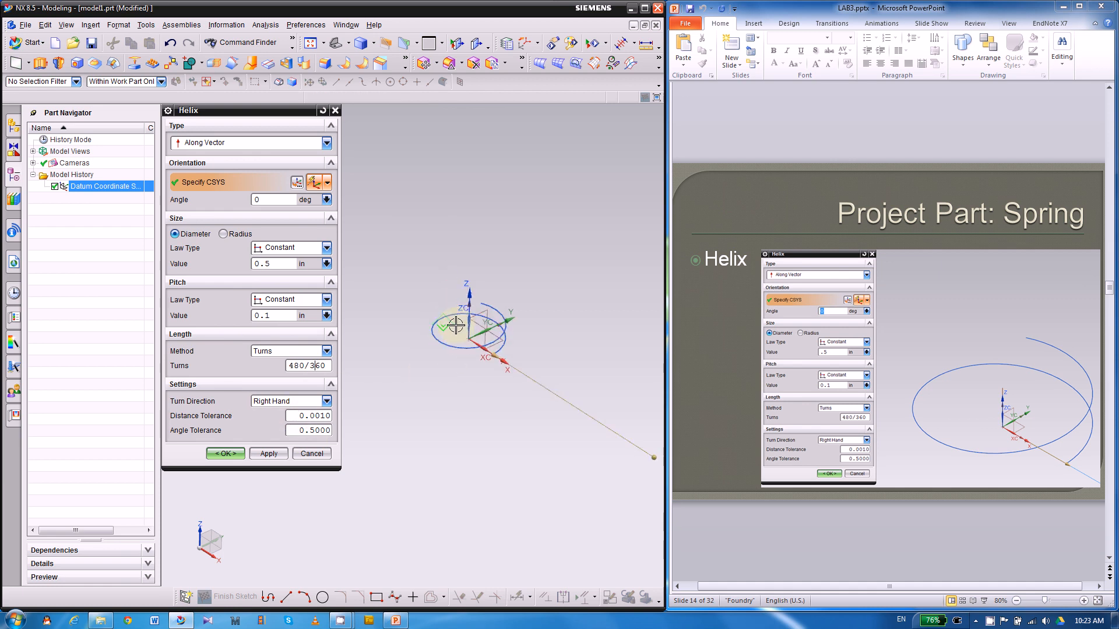
scroll(519, 305, "up", 3)
scroll(432, 430, "down", 1)
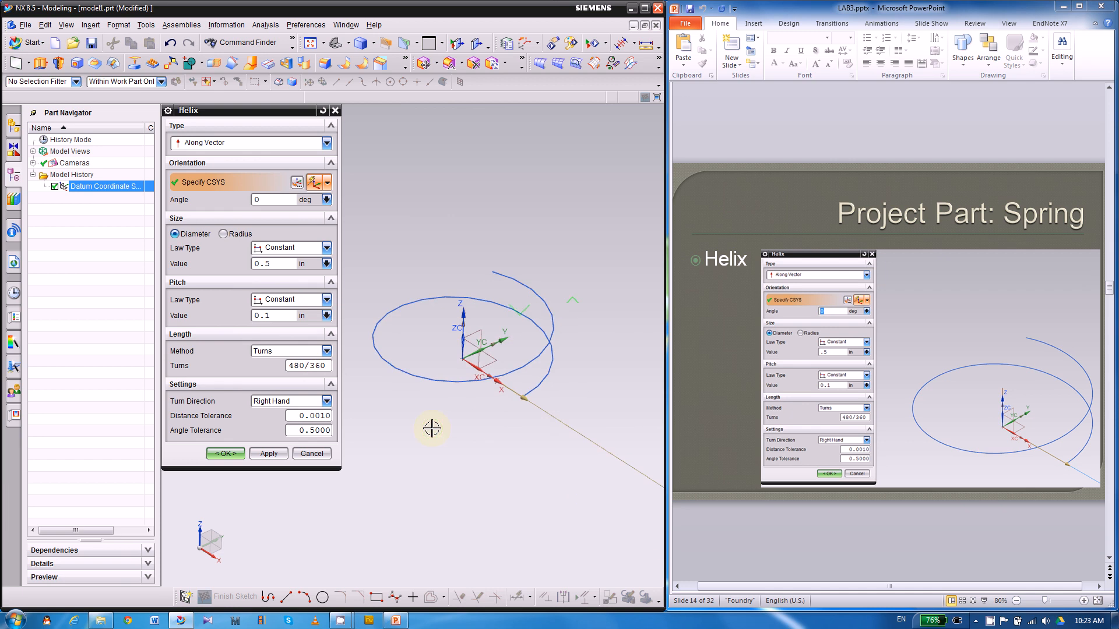
scroll(449, 427, "down", 2)
middle_click(315, 421)
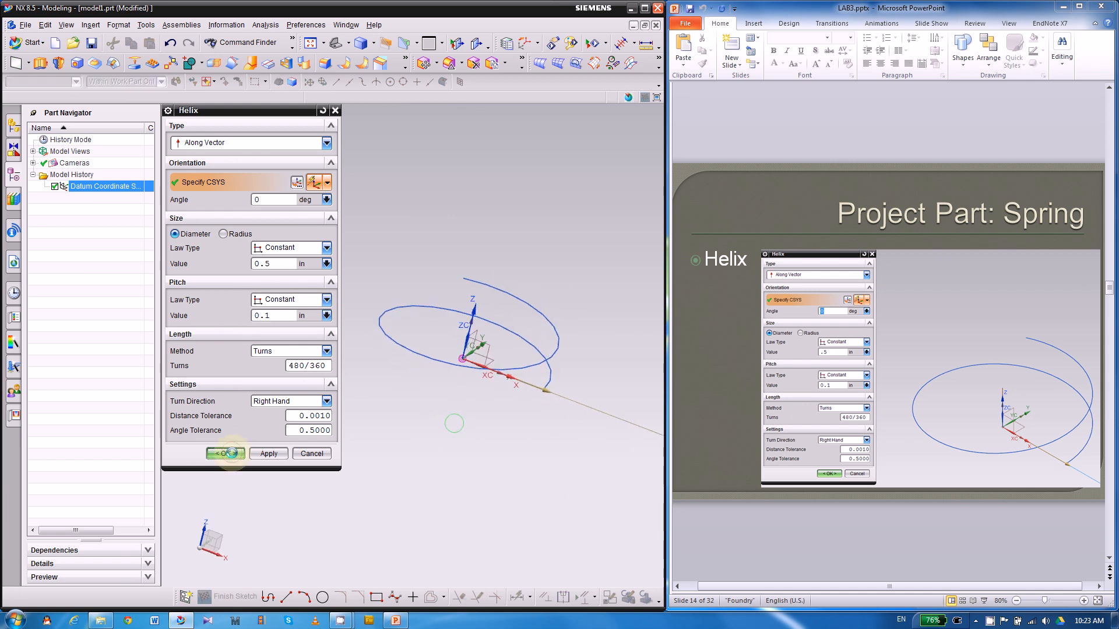
middle_click_drag(308, 430, 412, 432)
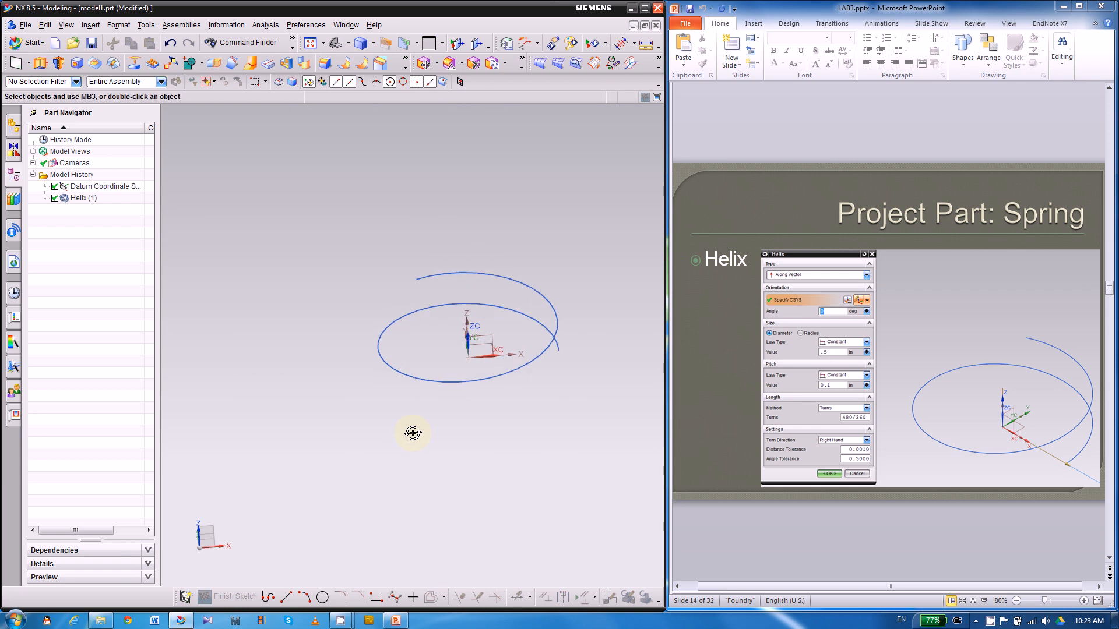
Show the Datum slide in PowerPoint, then return to NX and examine the helix's height above the coordinate system from the side
left_click(750, 200)
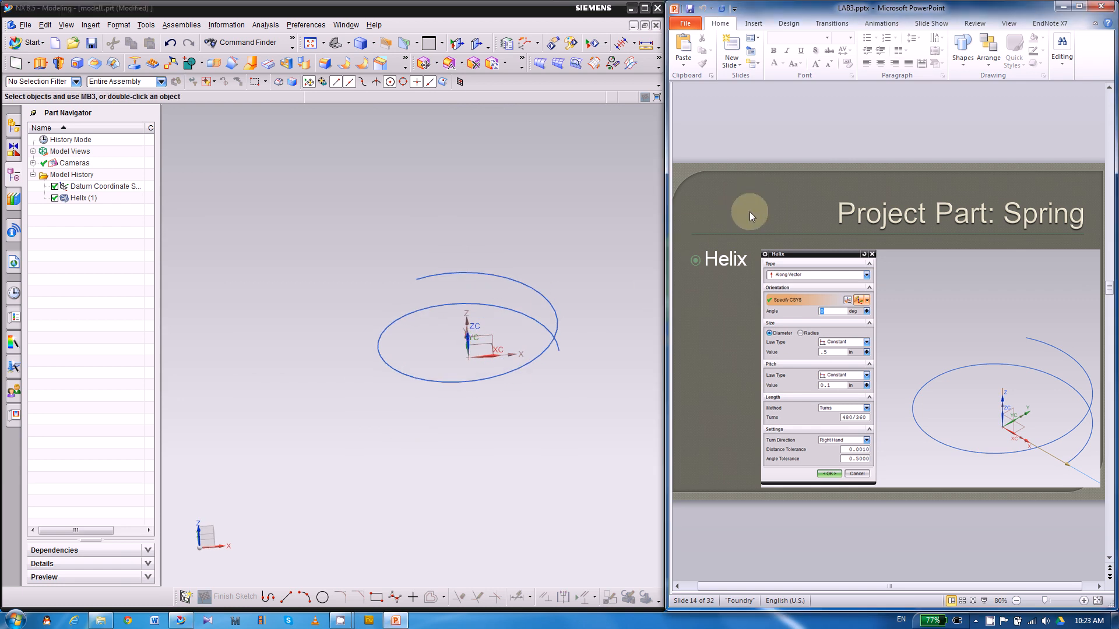
scroll(754, 209, "down", 1)
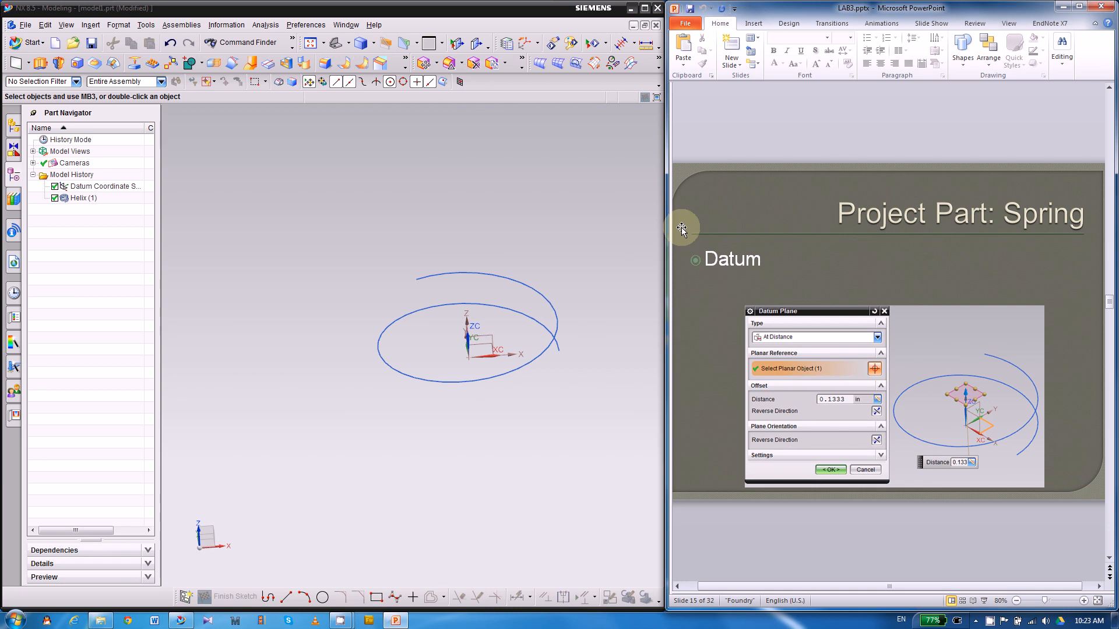
left_click(502, 230)
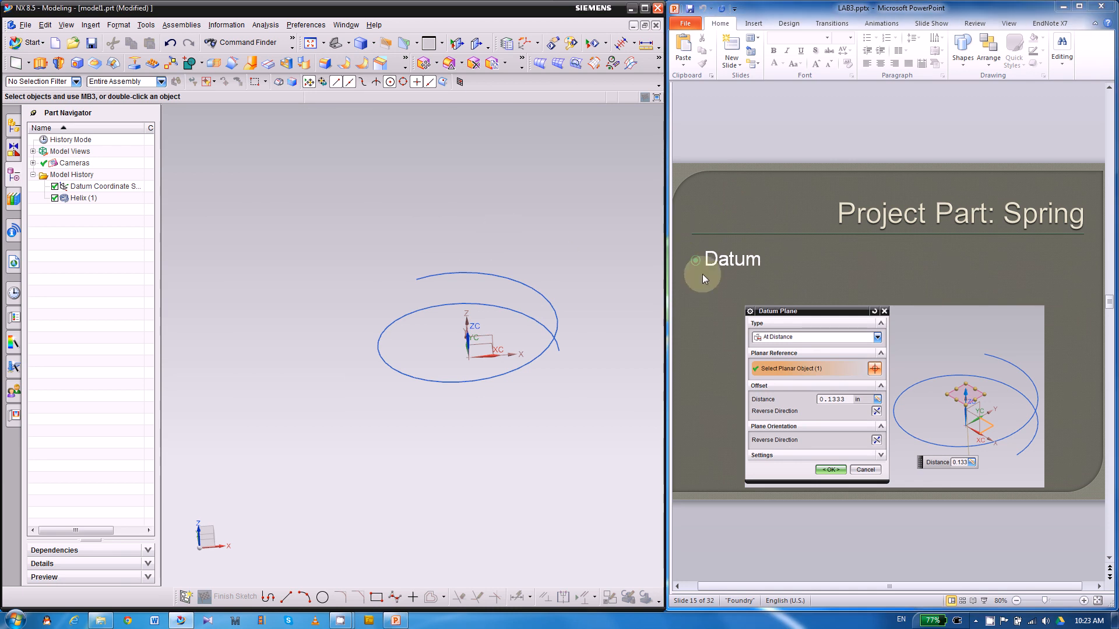
middle_click_drag(575, 262, 577, 241)
left_click(414, 309)
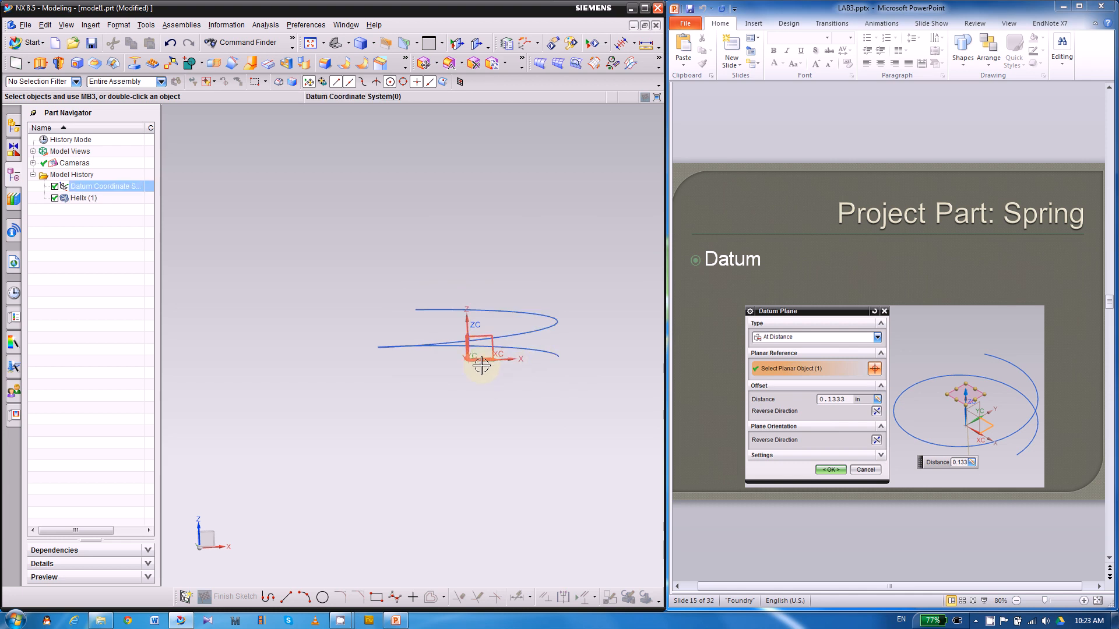
middle_click_drag(484, 374, 470, 387)
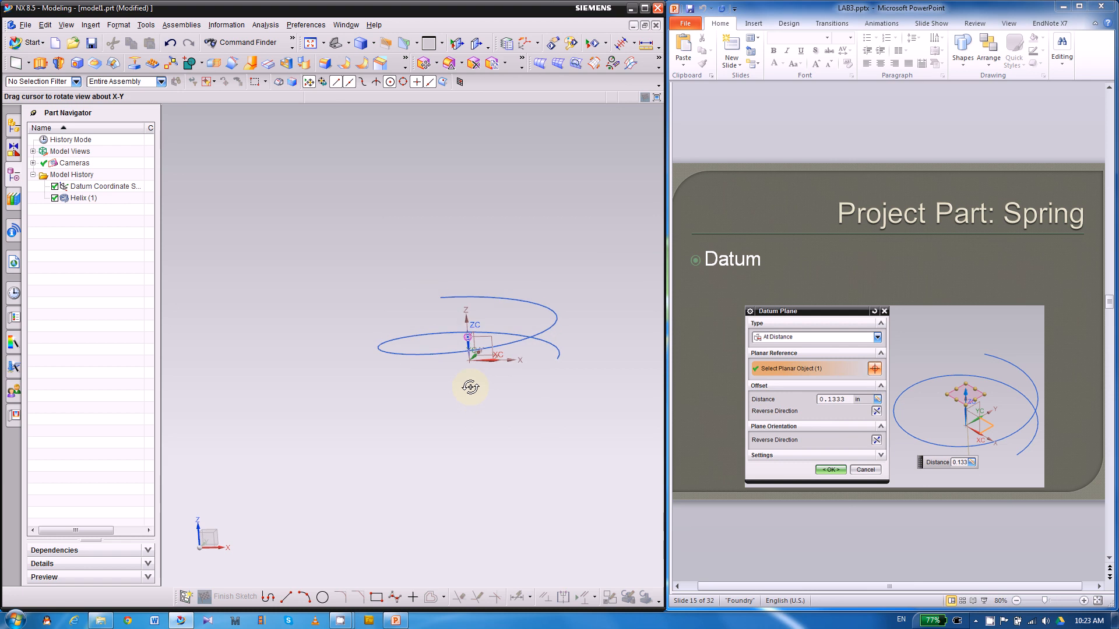
middle_click_drag(347, 354, 352, 365)
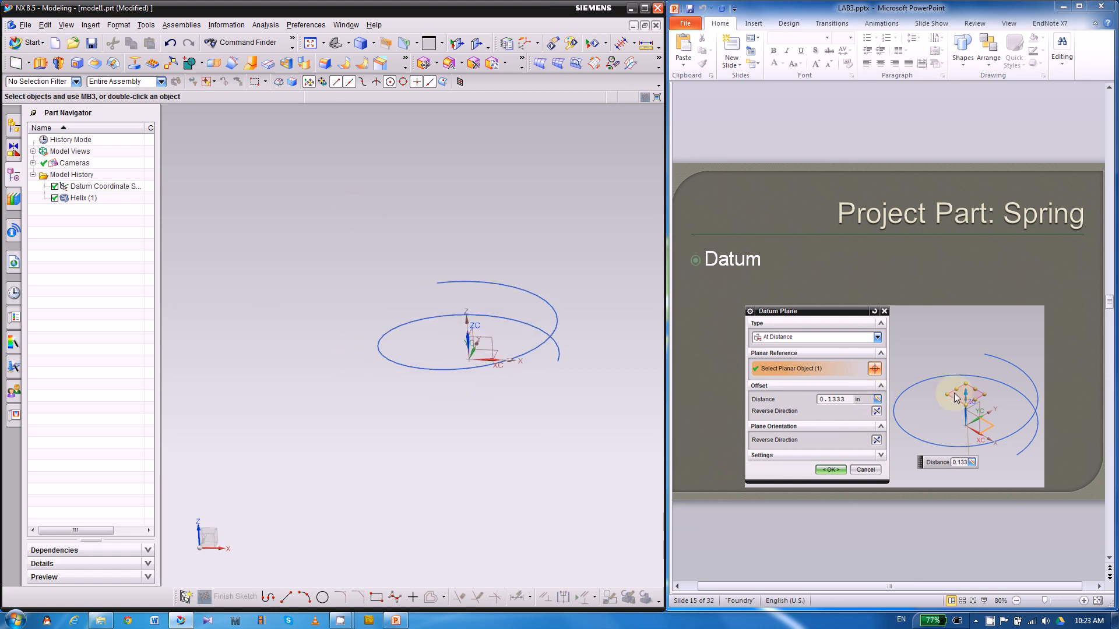
Start an At Distance datum plane and select the XY plane of the datum coordinate system as its planar reference
left_click(16, 65)
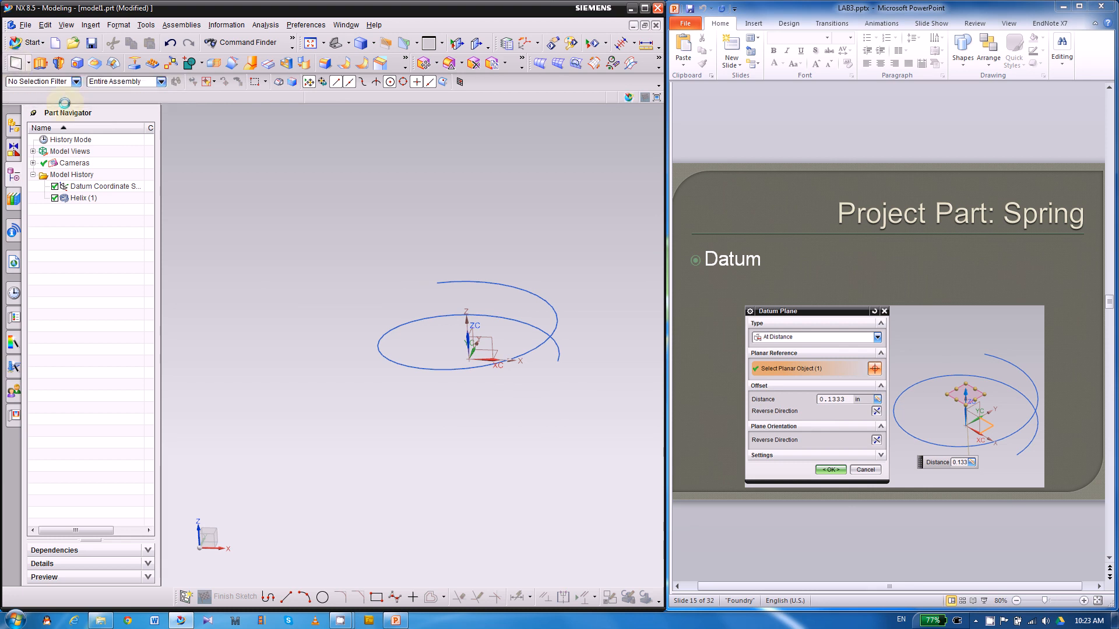
left_click(215, 143)
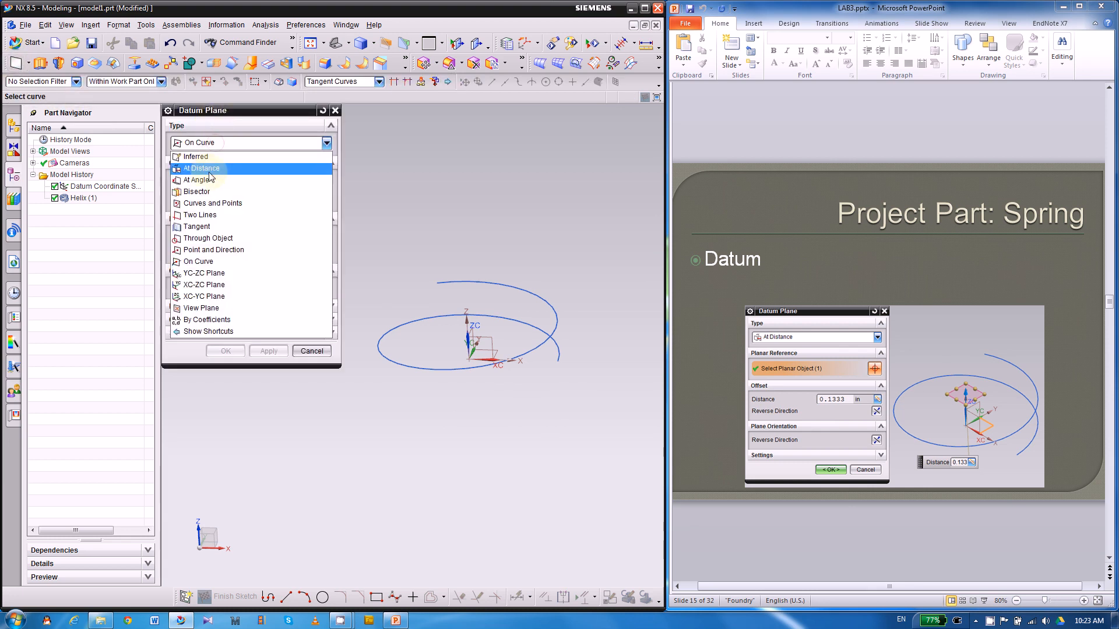
left_click(209, 172)
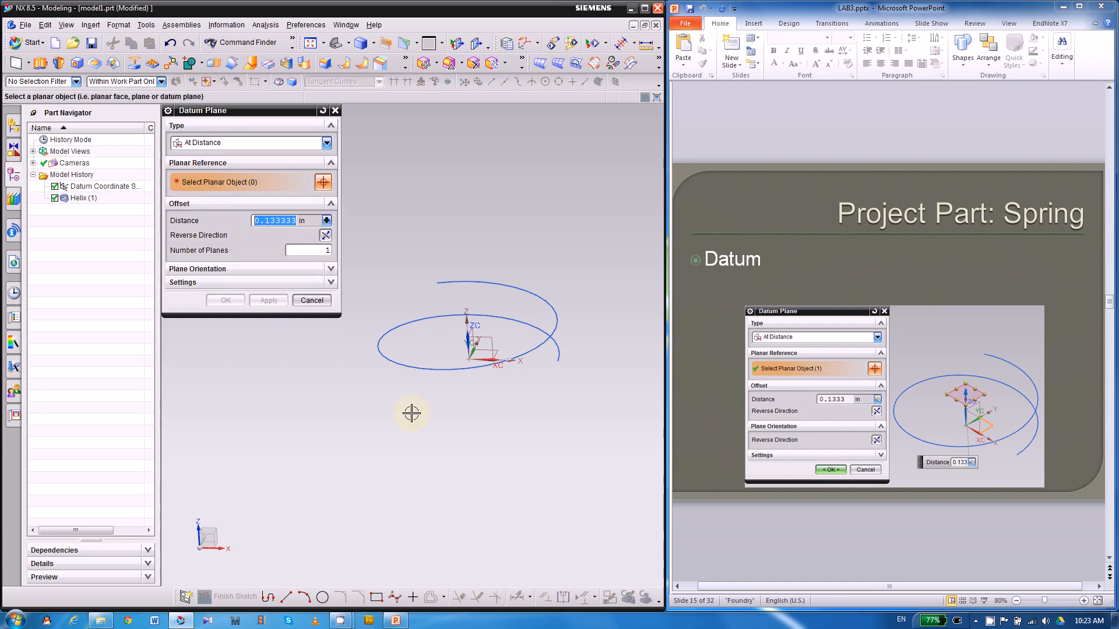
middle_click_drag(412, 413, 495, 394)
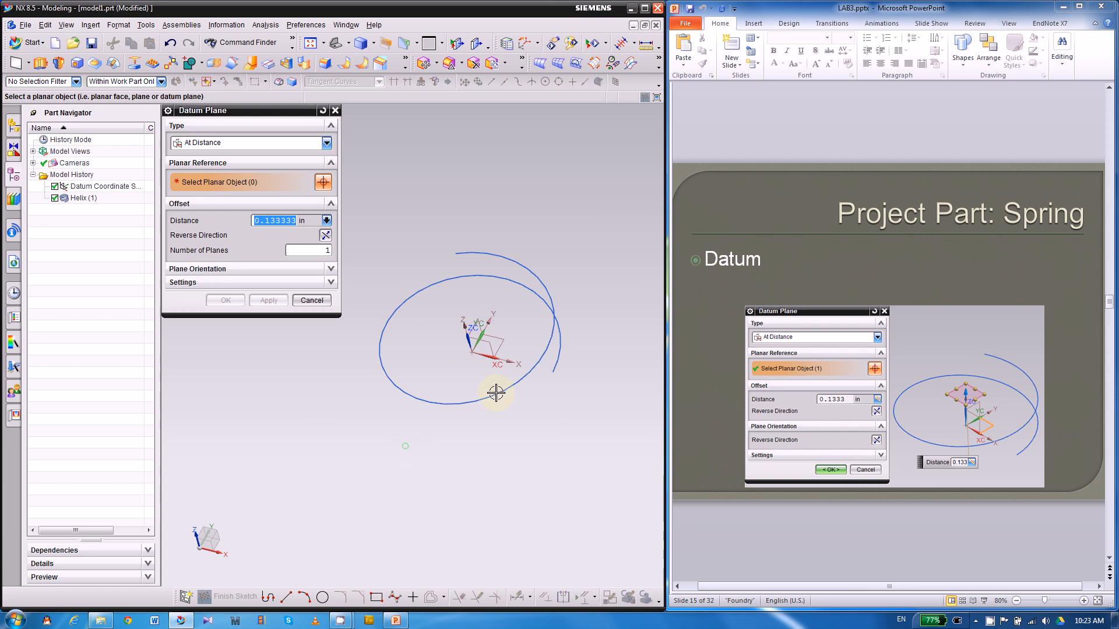
left_click(505, 338)
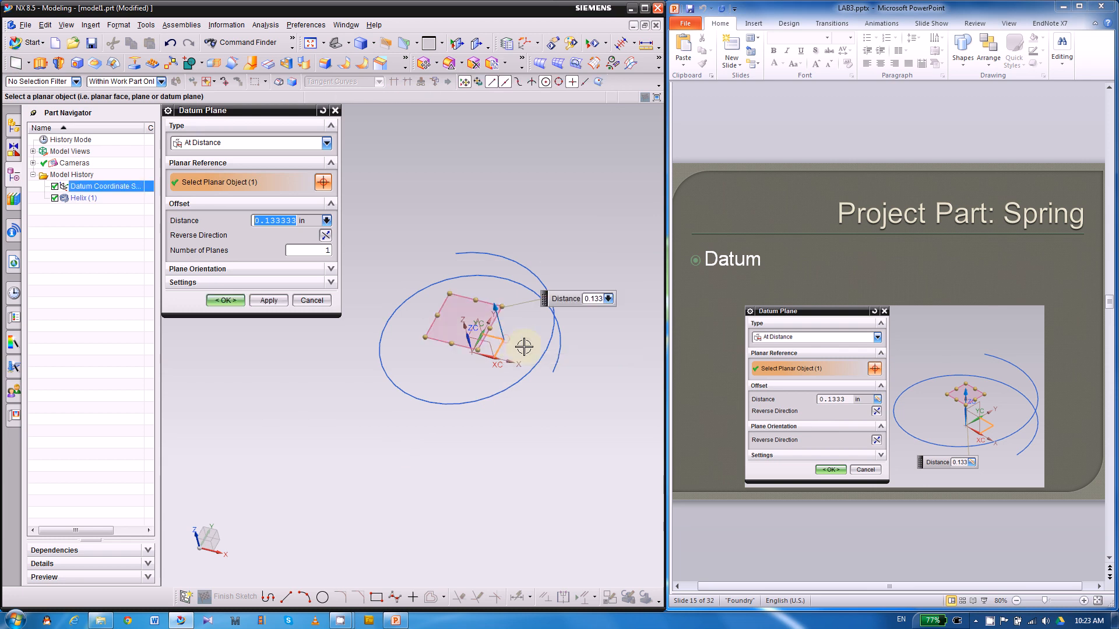
middle_click_drag(380, 449, 400, 402)
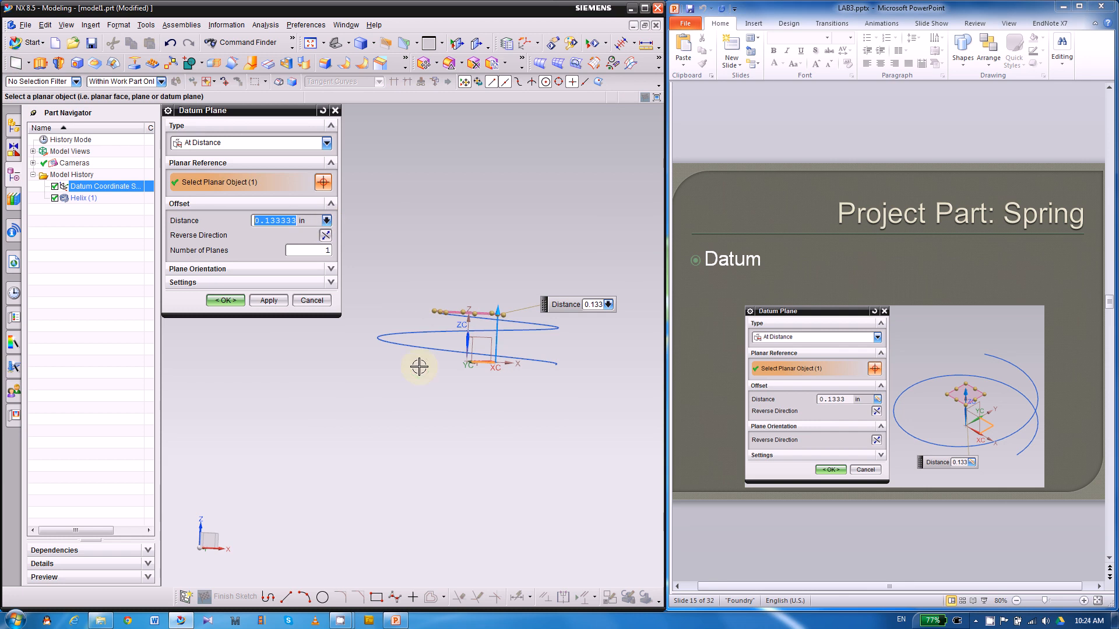
middle_click_drag(419, 365, 392, 379)
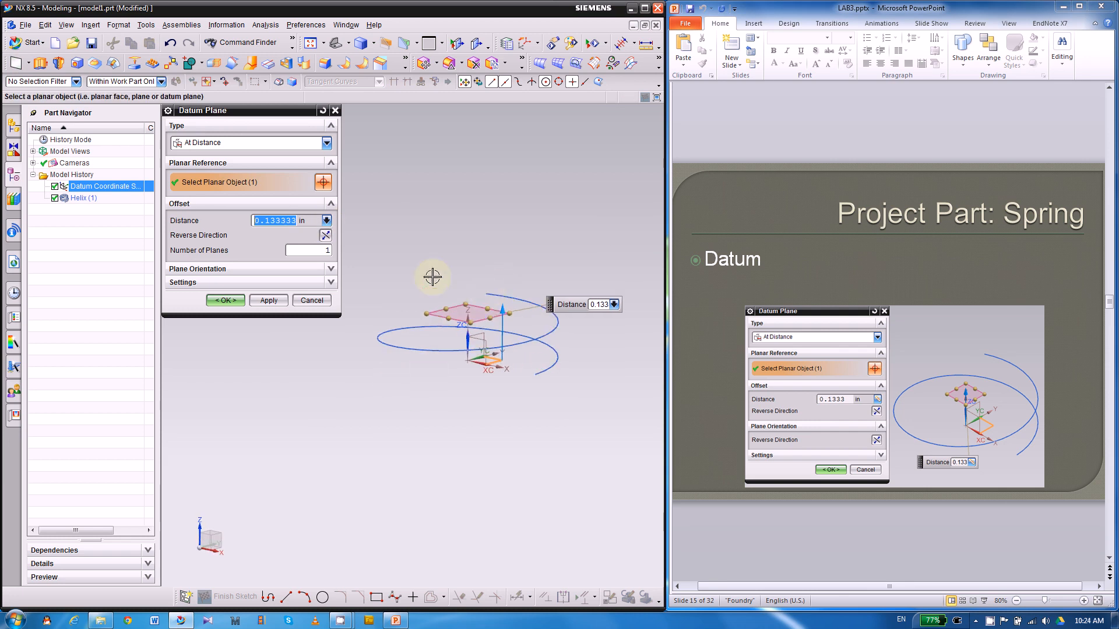
Define the plane's offset by a measurement, using Projected Distance along the Z direction
left_click(327, 221)
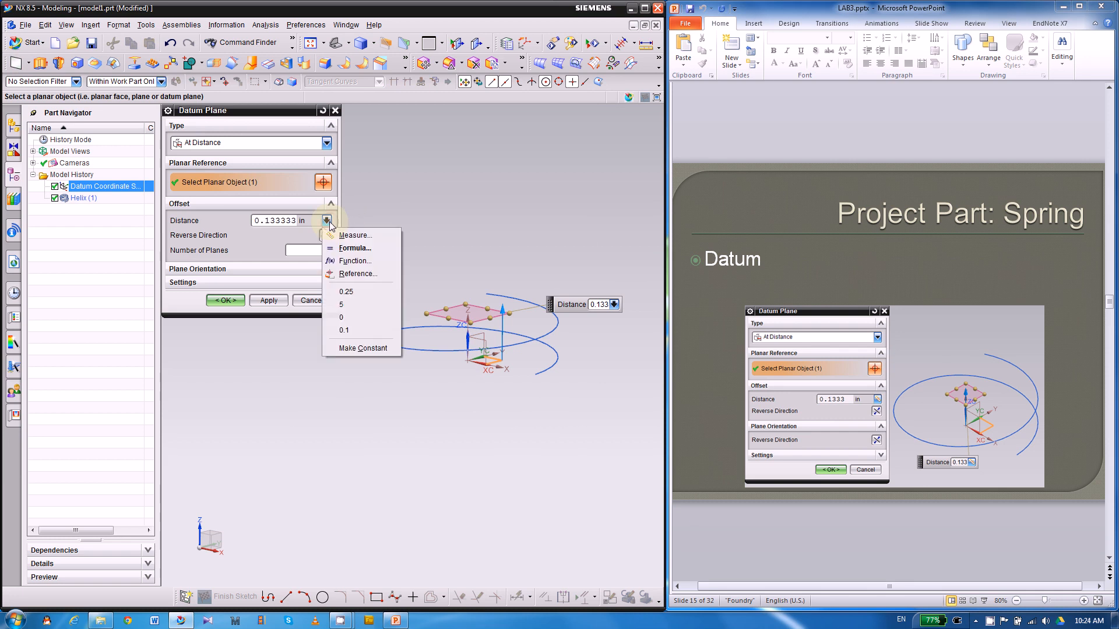
left_click(361, 236)
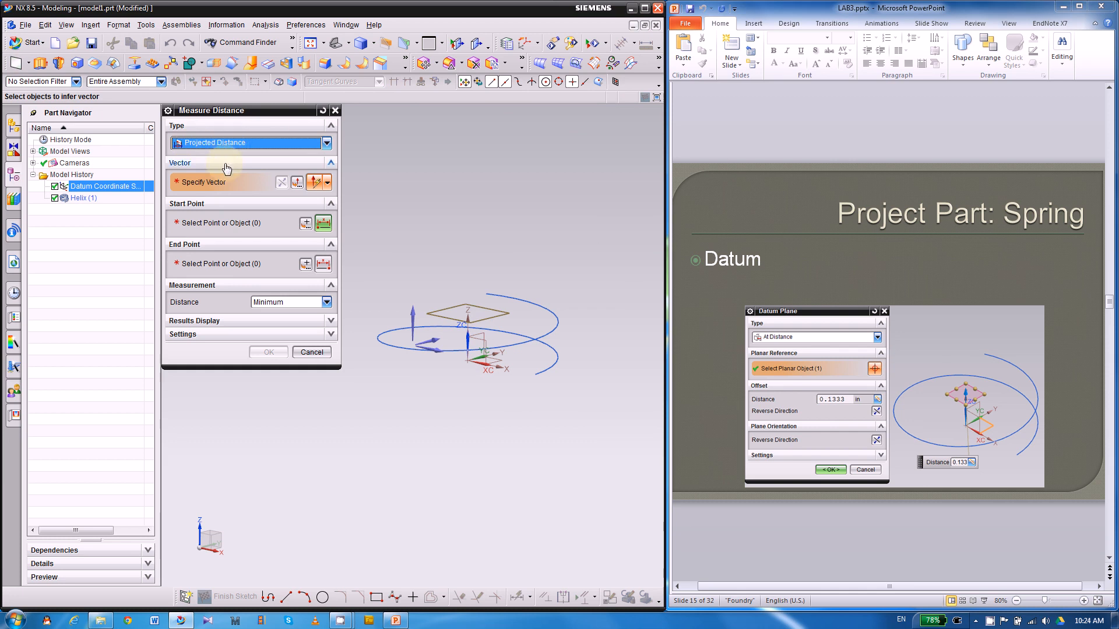
left_click(413, 309)
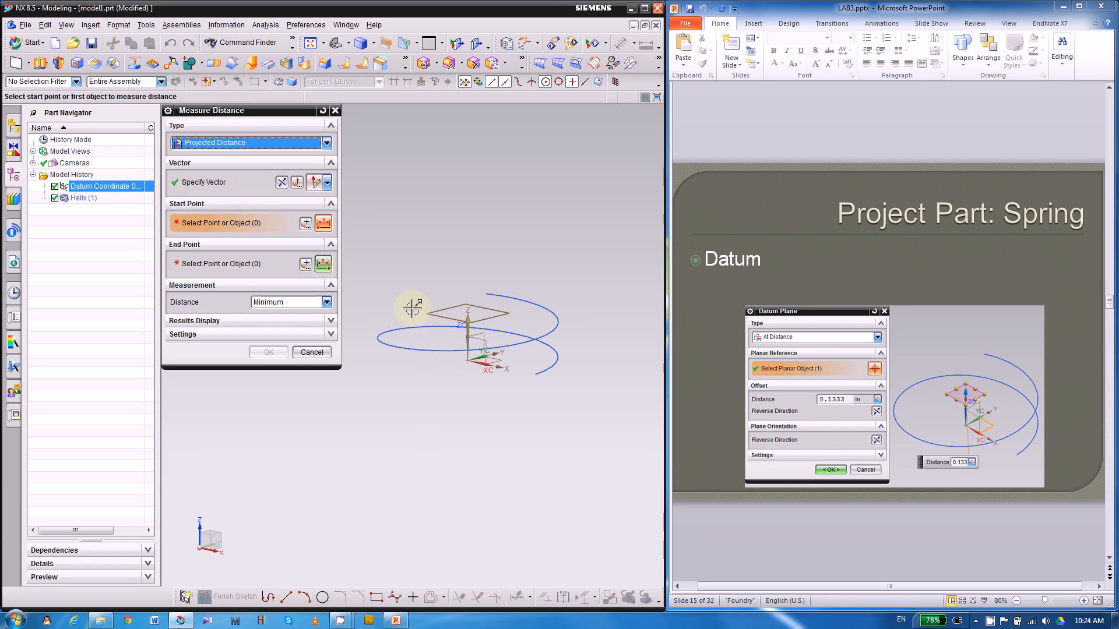
middle_click_drag(430, 405, 421, 409)
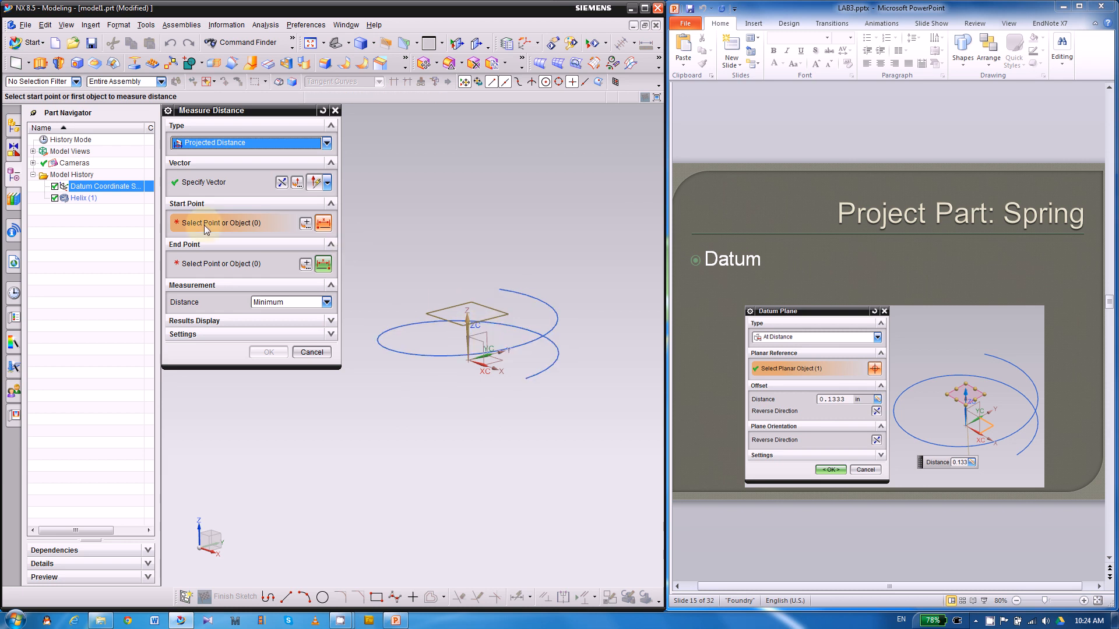
Measure from the helix's upper end point to the datum coordinate system's origin and create the datum plane at that offset
left_click(499, 288)
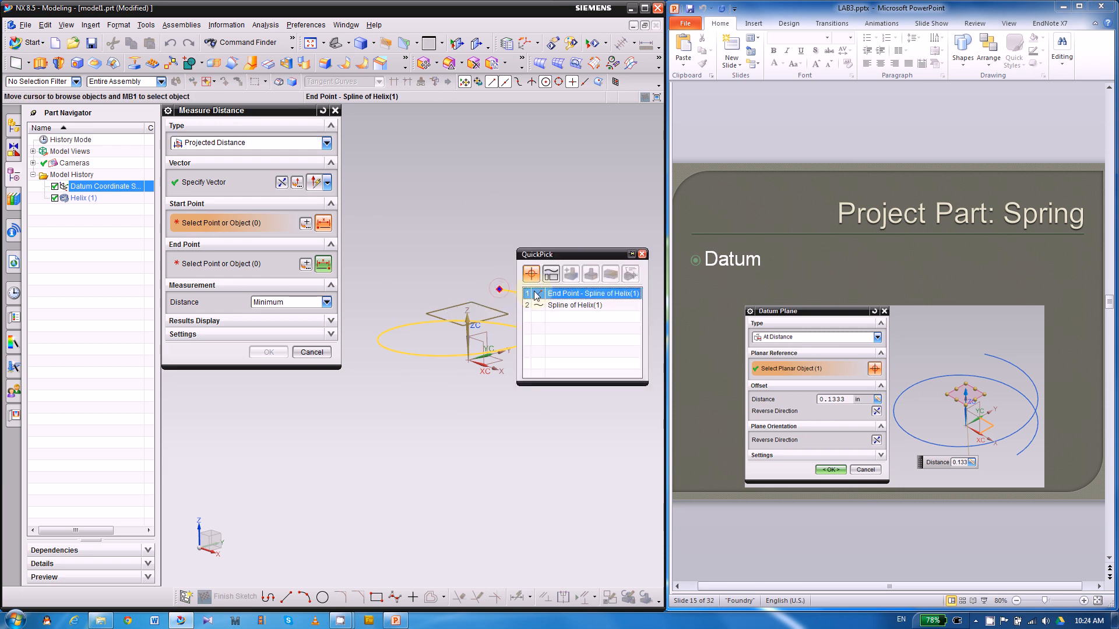
left_click(536, 291)
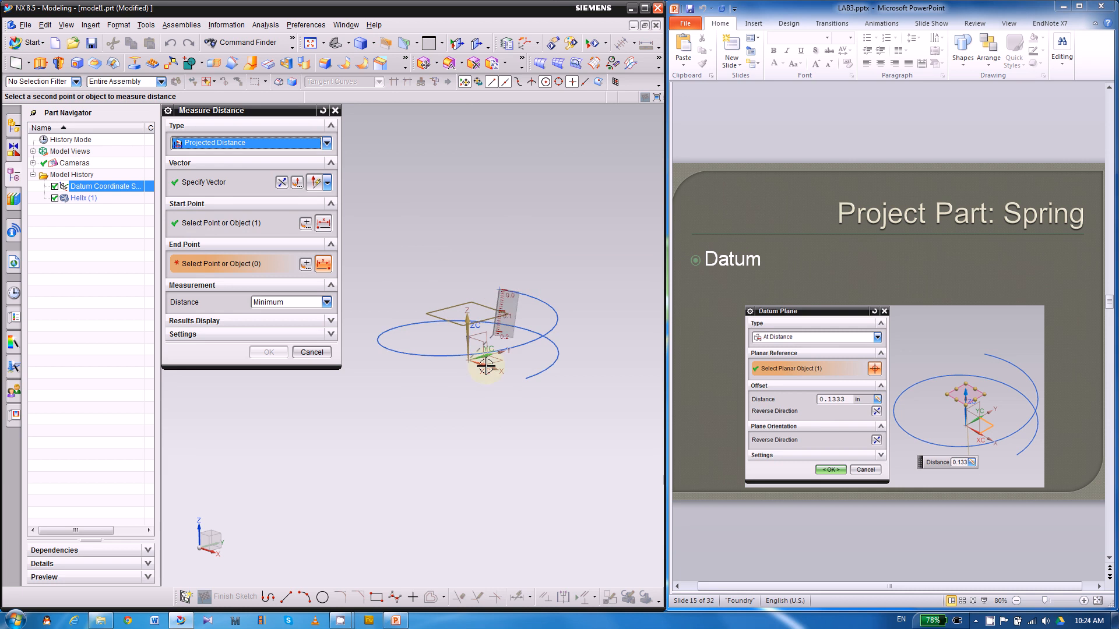
scroll(479, 362, "up", 3)
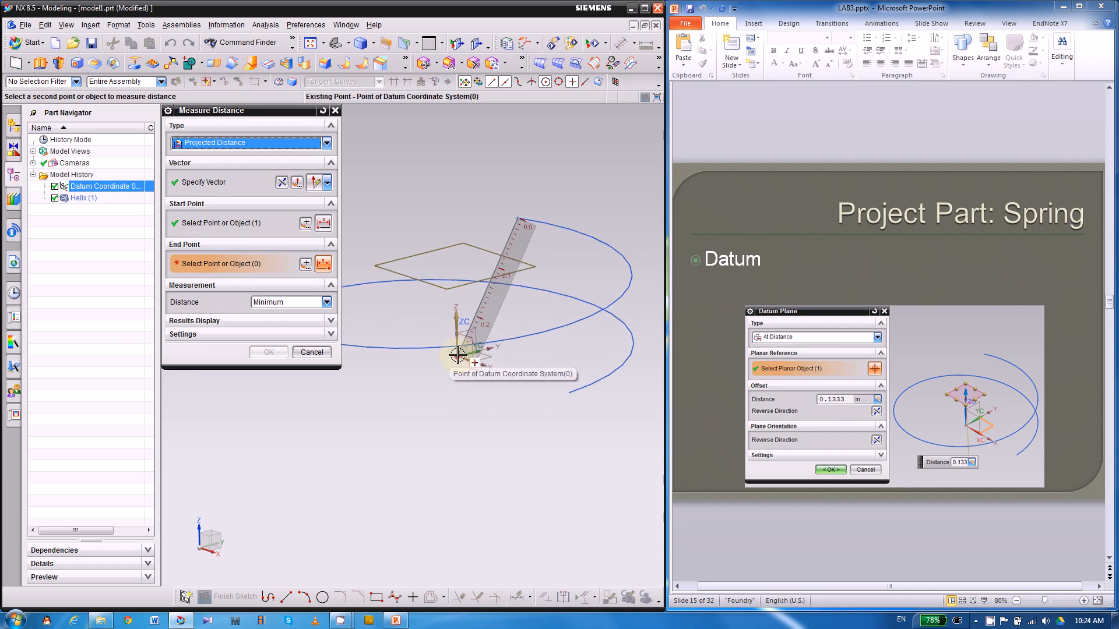
left_click(457, 354)
left_click(495, 357)
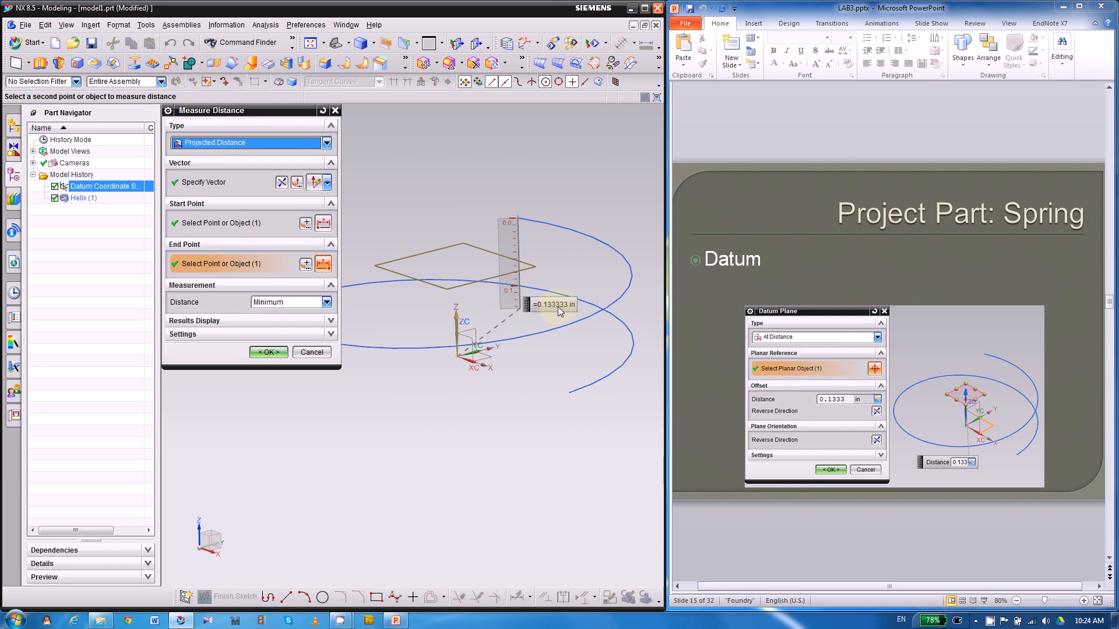
left_click(268, 352)
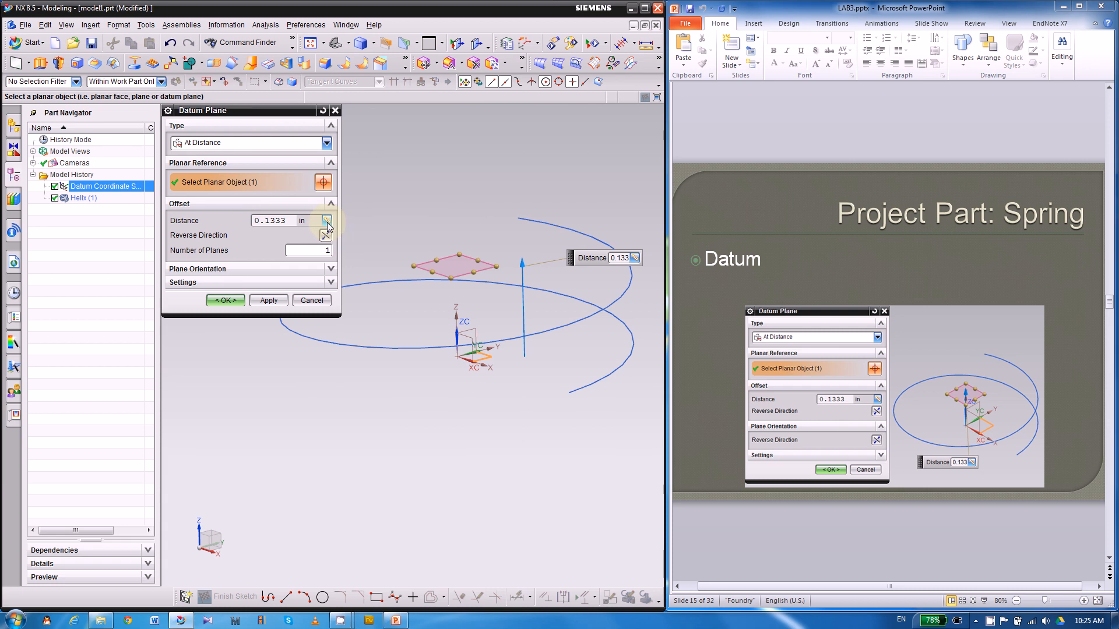
middle_click_drag(510, 290, 400, 419)
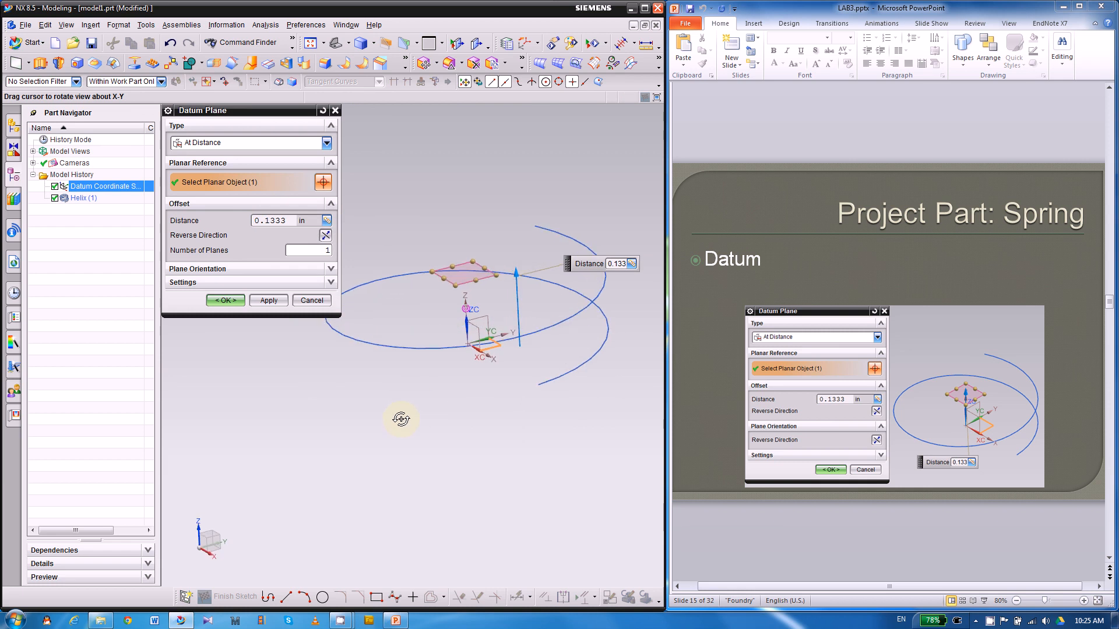
left_click(232, 301)
Switch to PowerPoint and show the slide about the two lines defining the "leg" direction
left_click(742, 188)
left_click(768, 209)
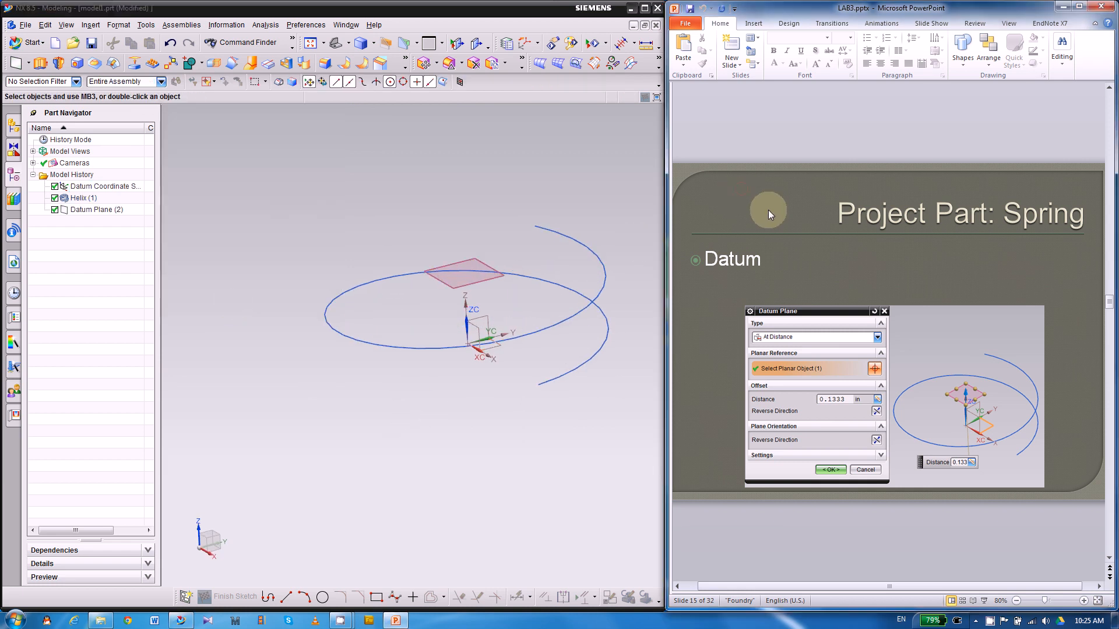
scroll(768, 210, "down", 1)
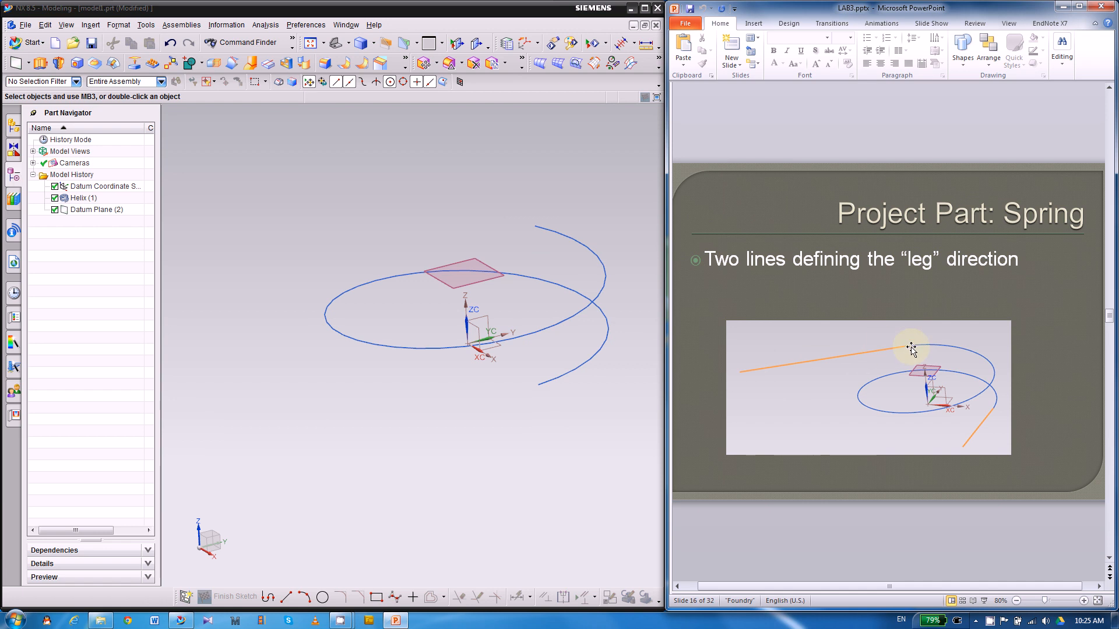
Return to NX and create a sketch on the offset datum plane at the helix's upper end
left_click(185, 596)
left_click(467, 271)
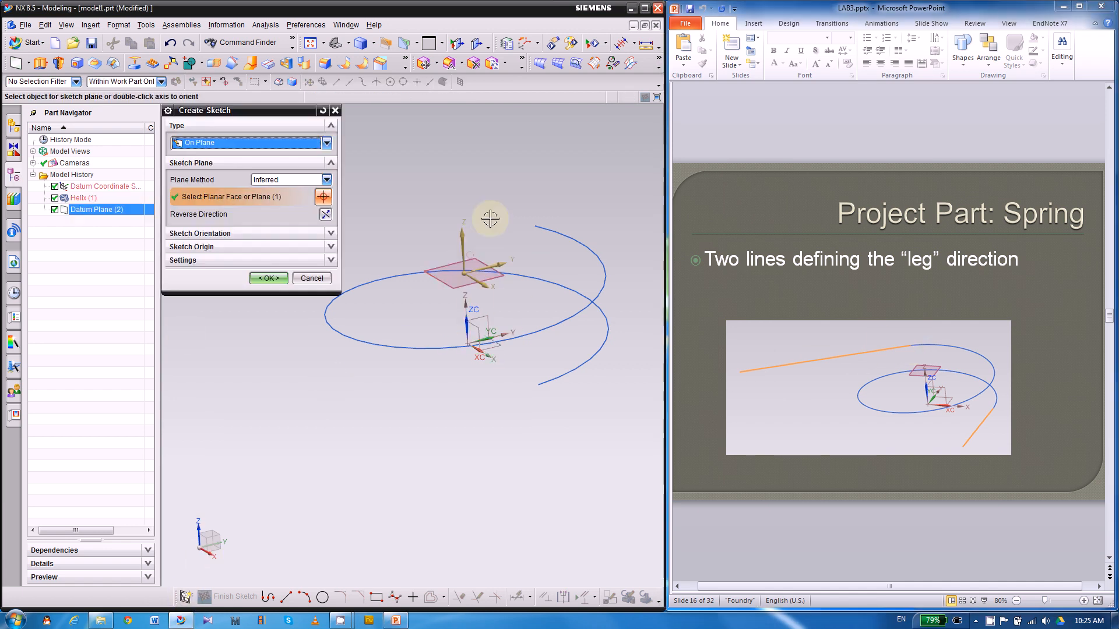
left_click(266, 278)
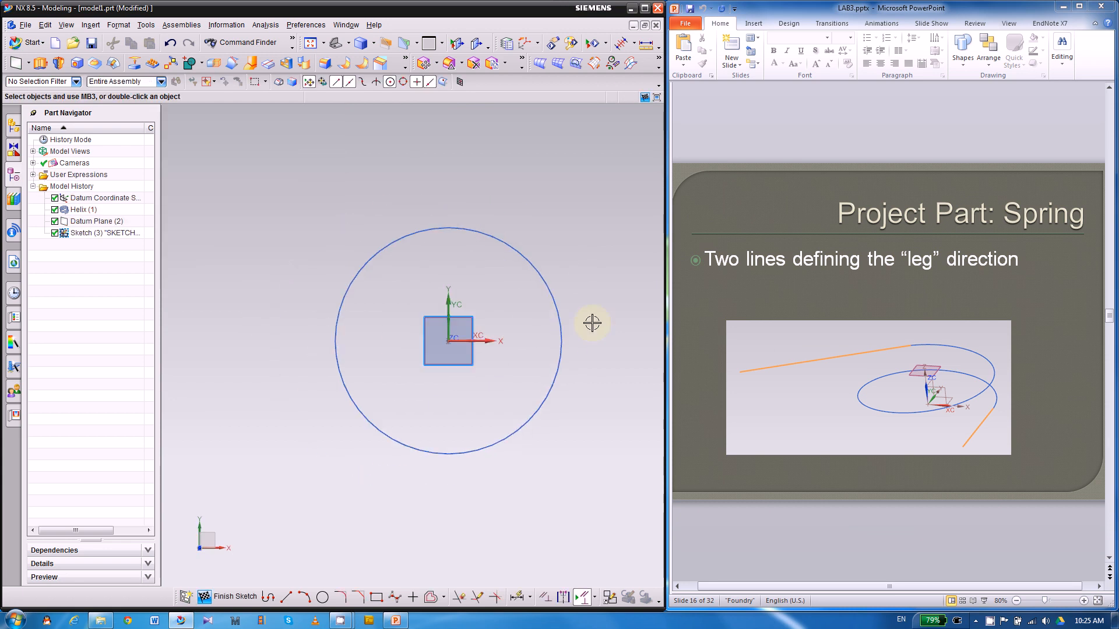
middle_click_drag(394, 403, 385, 376)
scroll(644, 342, "down", 1)
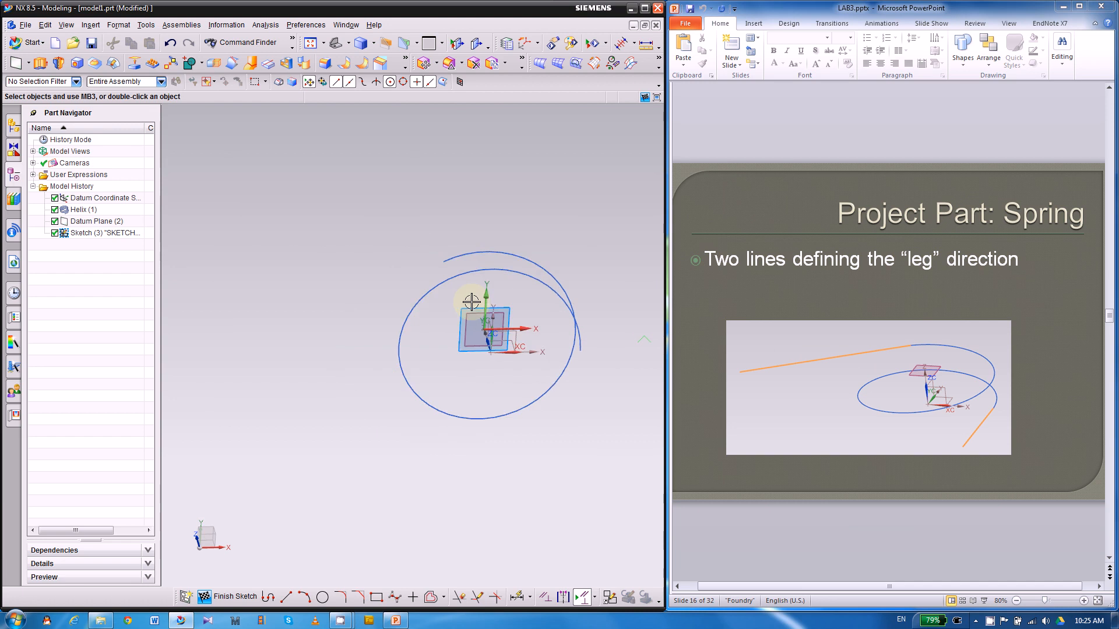
scroll(472, 302, "up", 1)
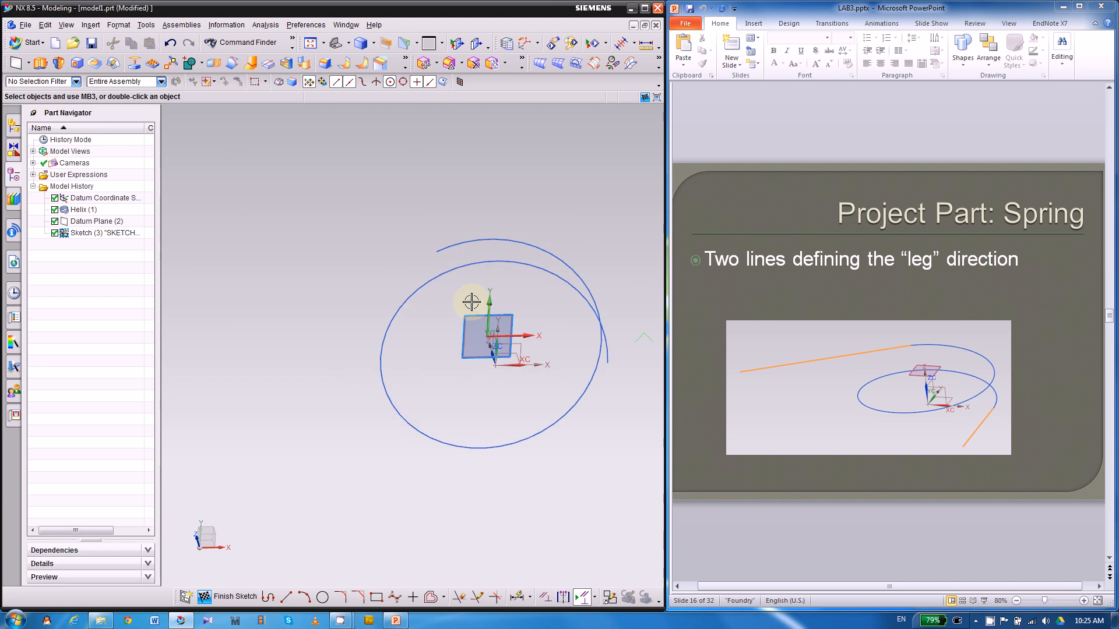
Draw a leg line about 0.39 in long at 210° from the helix's upper end point, tangent to the helix, and finish the sketch
left_click(286, 597)
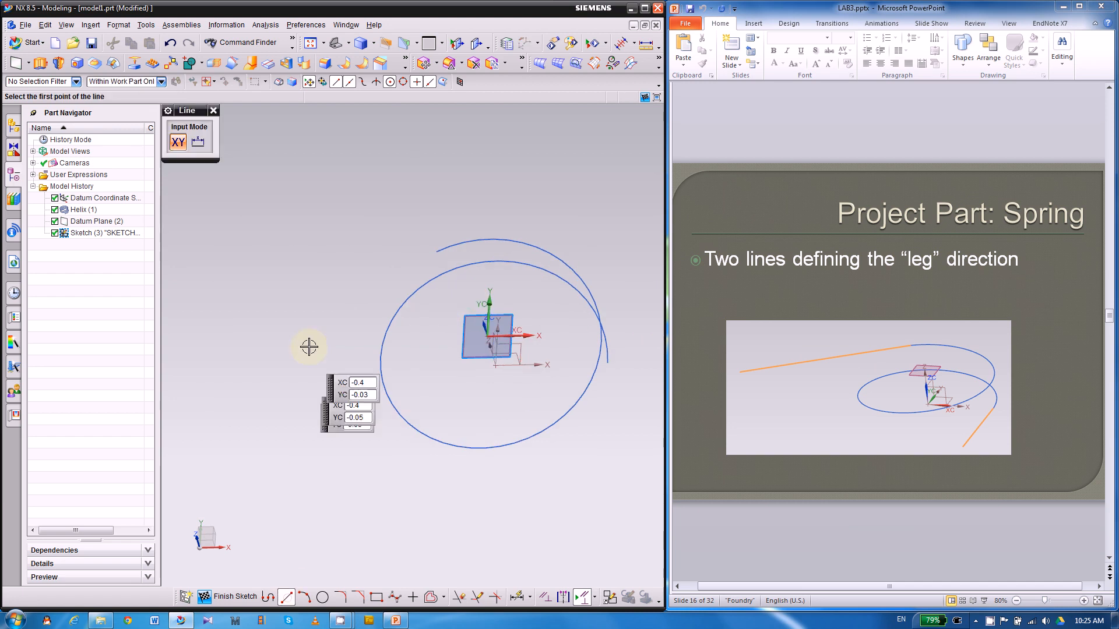
left_click(431, 251)
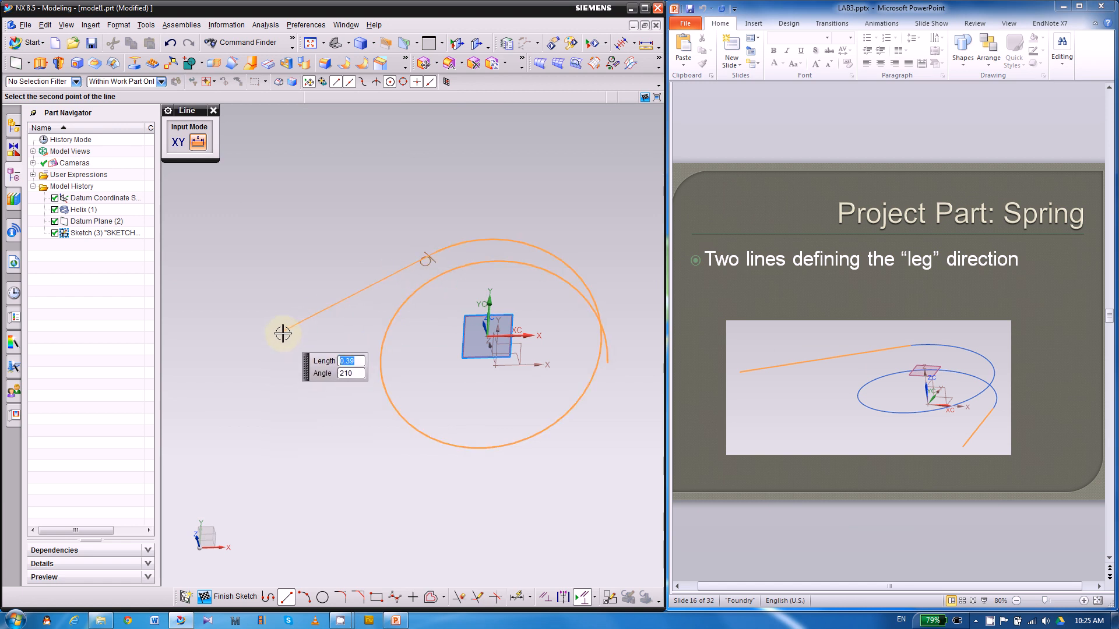
left_click(283, 333)
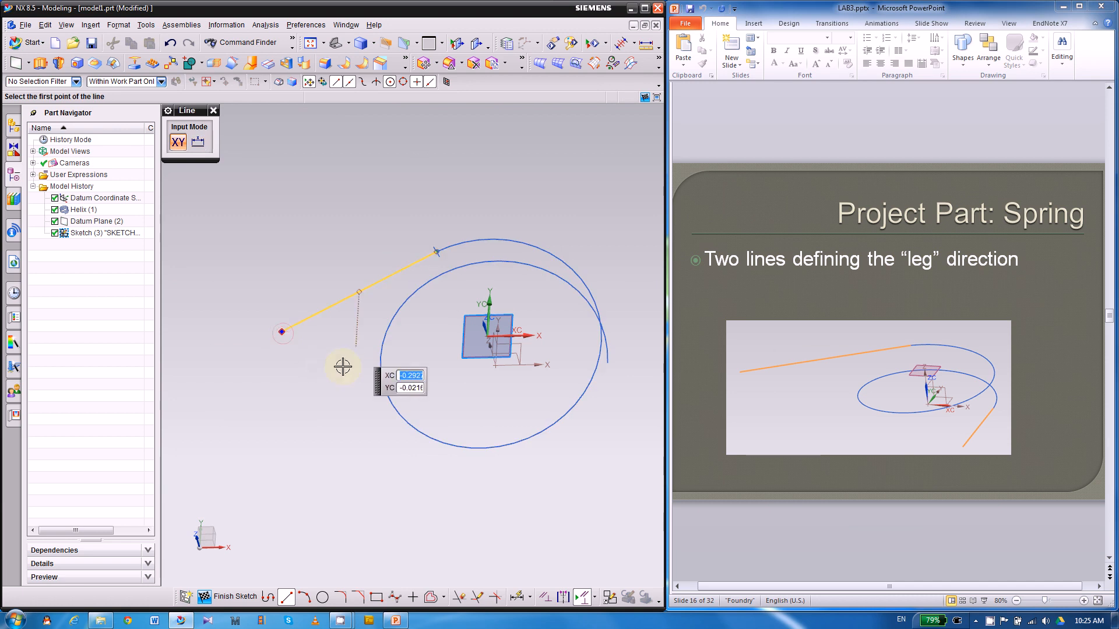
left_click(233, 598)
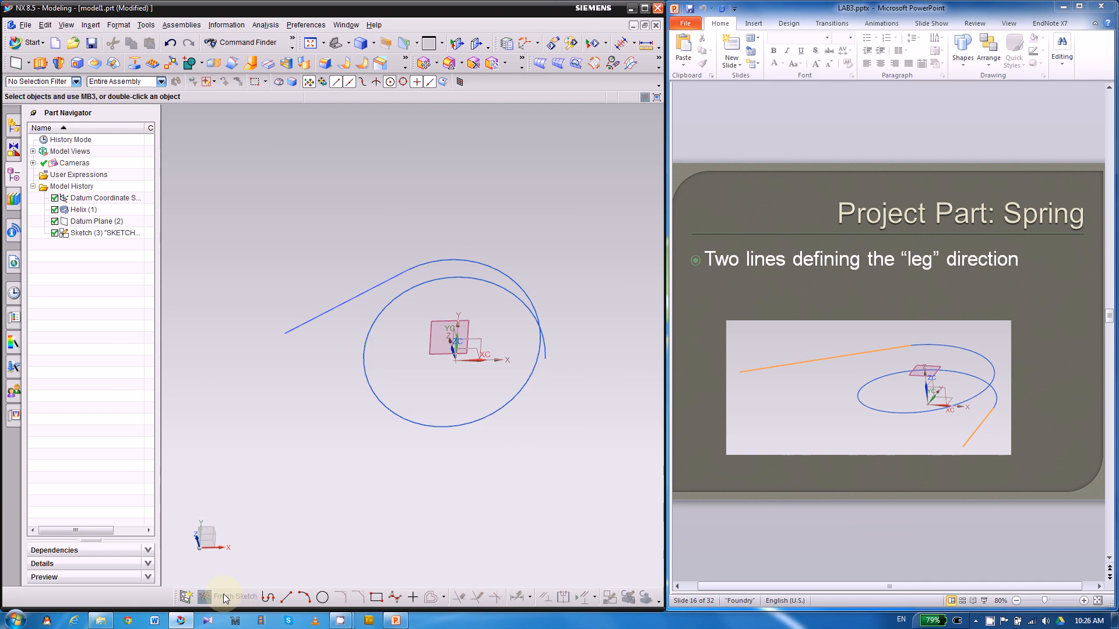
Create a second sketch on the XY plane of the datum coordinate system
left_click(186, 597)
mouse_move(315, 497)
middle_mouse_down()
mouse_move(283, 474)
mouse_move(402, 410)
middle_mouse_up()
left_click(458, 364)
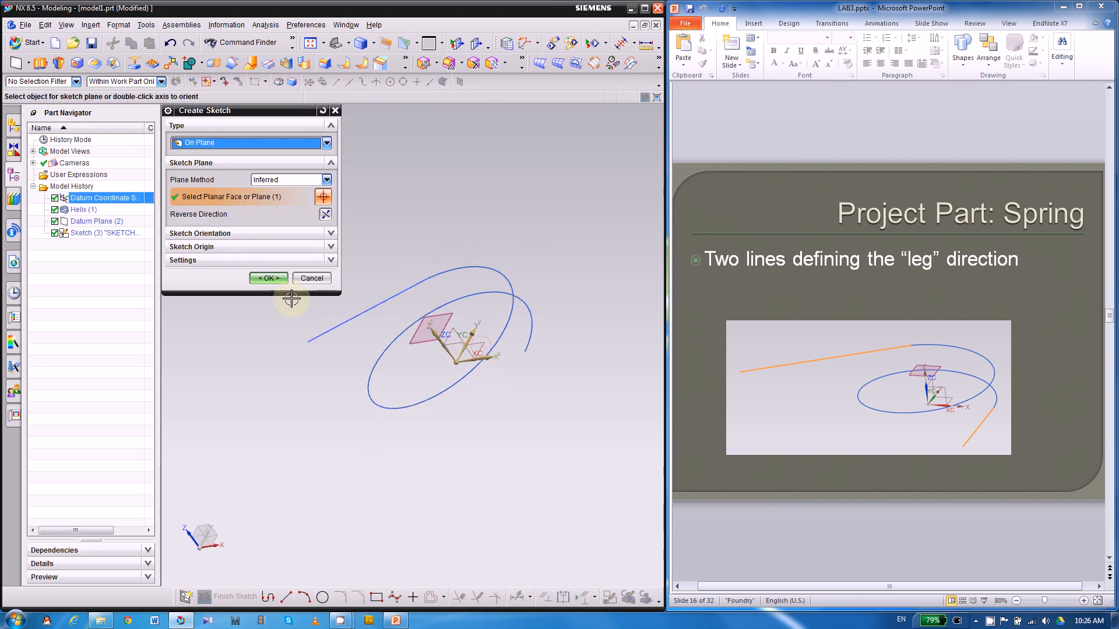
middle_click(387, 370)
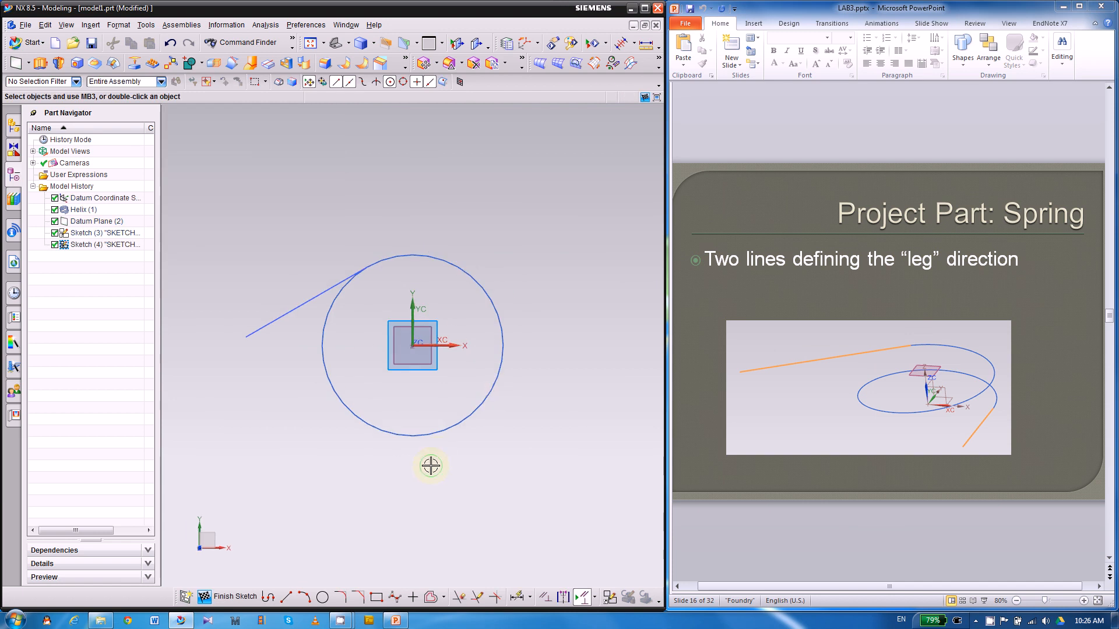
mouse_move(429, 465)
middle_mouse_down()
mouse_move(412, 414)
mouse_move(512, 419)
middle_mouse_up()
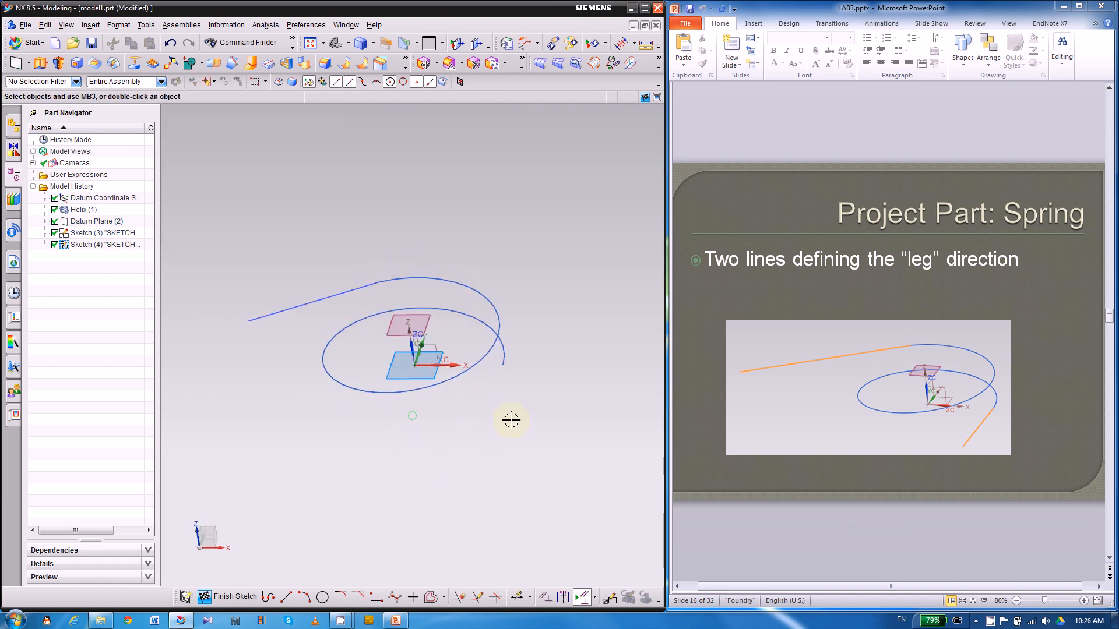
Draw the second leg line from the helix's lower start point, tangent to the helix and running toward negative Y, and finish the sketch
left_click(287, 597)
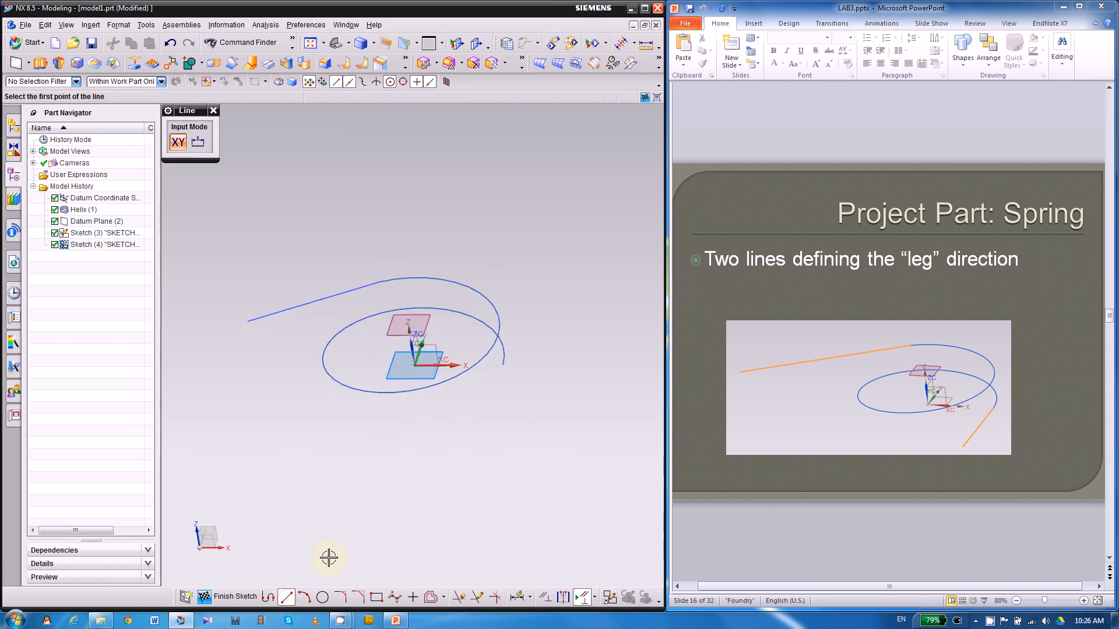
left_click(502, 362)
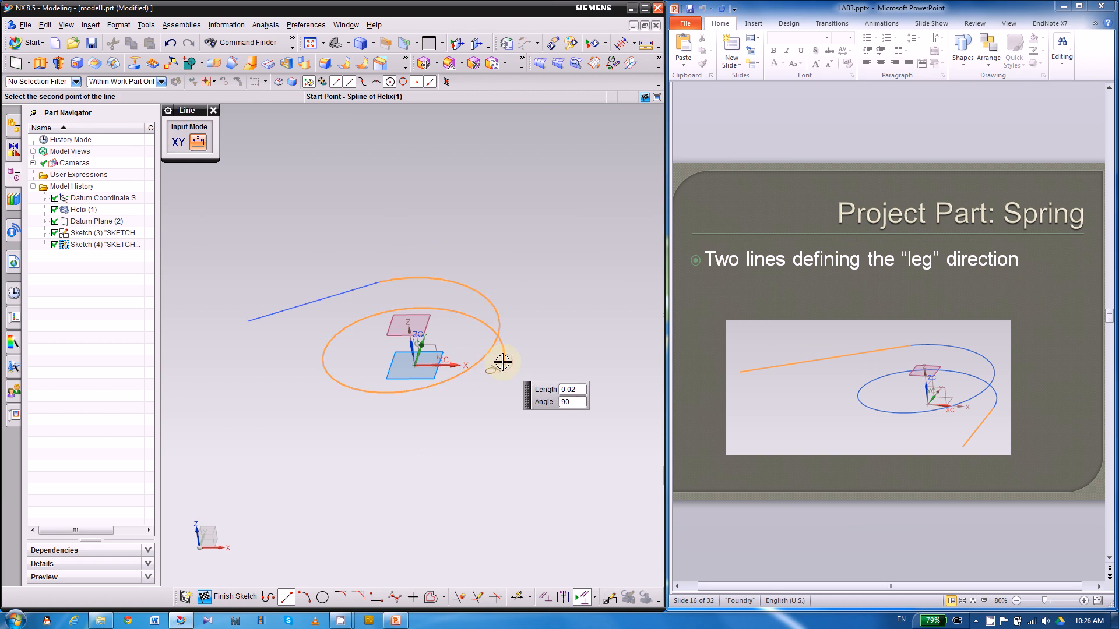
left_click(471, 467)
middle_click_drag(511, 449, 525, 433)
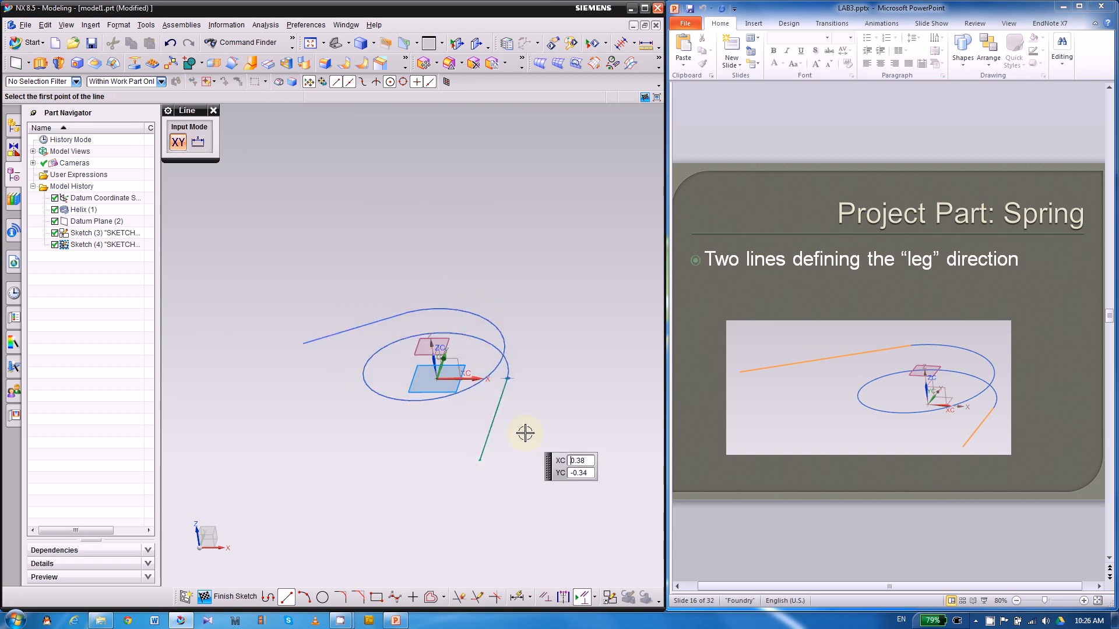
left_click(230, 596)
mouse_move(382, 474)
middle_mouse_down()
mouse_move(426, 429)
mouse_move(362, 475)
mouse_move(369, 460)
mouse_move(383, 466)
mouse_move(365, 465)
mouse_move(379, 438)
middle_mouse_up()
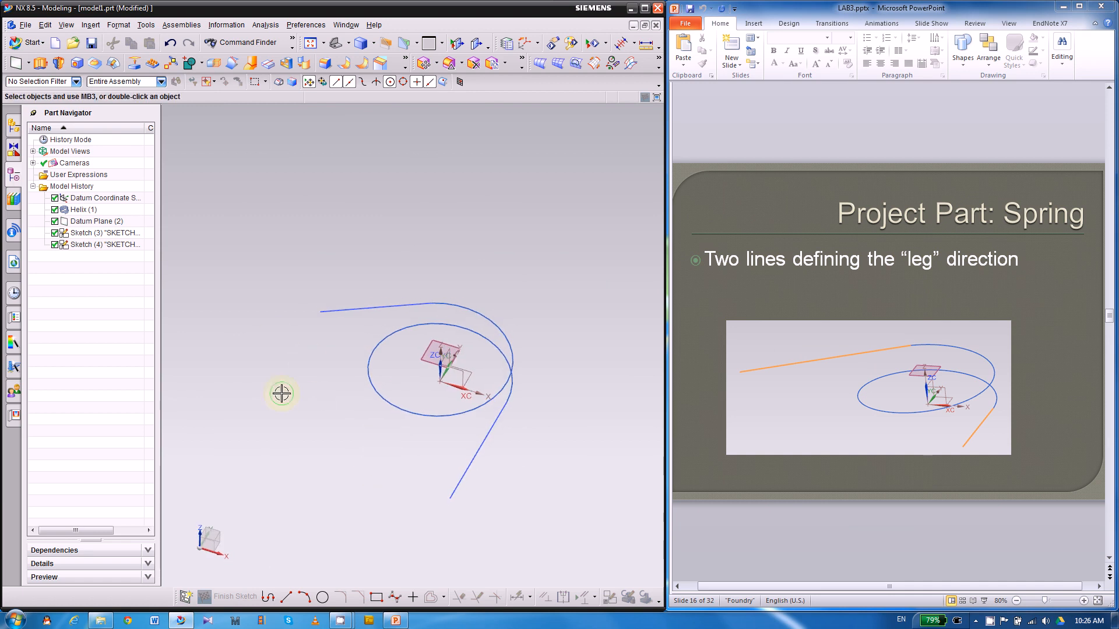
mouse_move(282, 394)
middle_mouse_down()
mouse_move(285, 377)
mouse_move(307, 387)
mouse_move(302, 400)
middle_mouse_up()
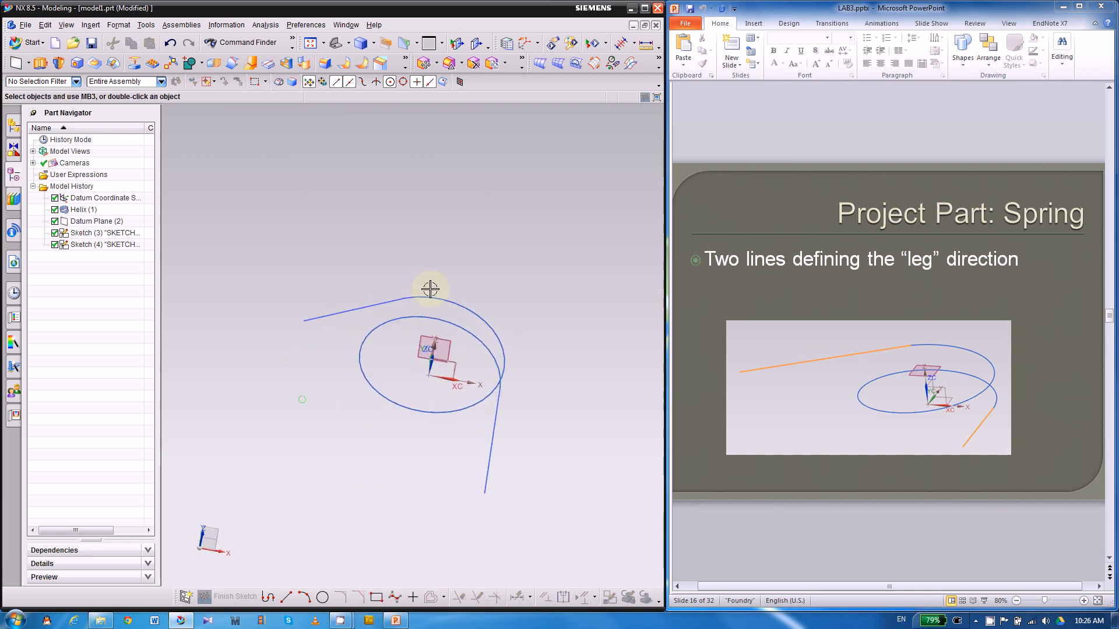
Switch to the PowerPoint lab slides and view the slide on building a datum for the cross-section
left_click(739, 284)
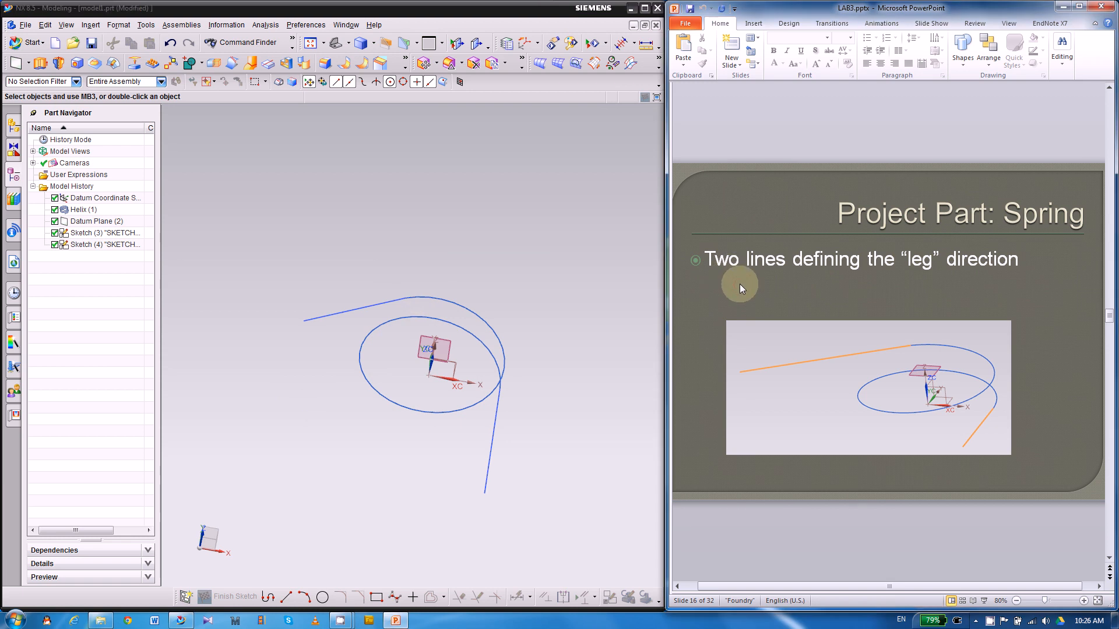
scroll(739, 285, "down", 1)
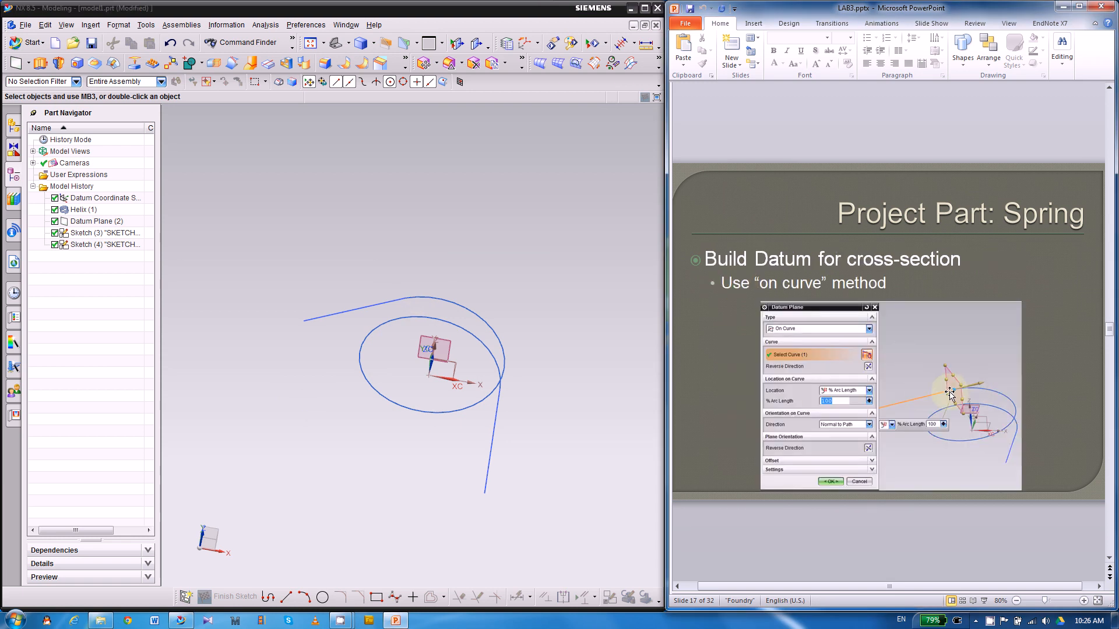
scroll(371, 285, "down", 1)
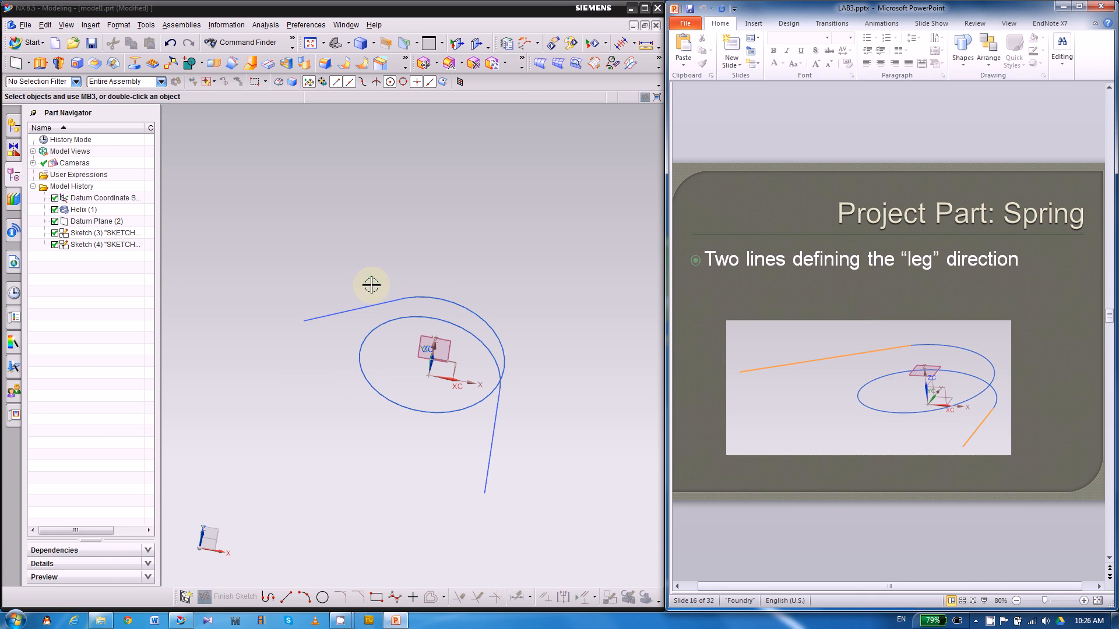
scroll(372, 285, "down", 1)
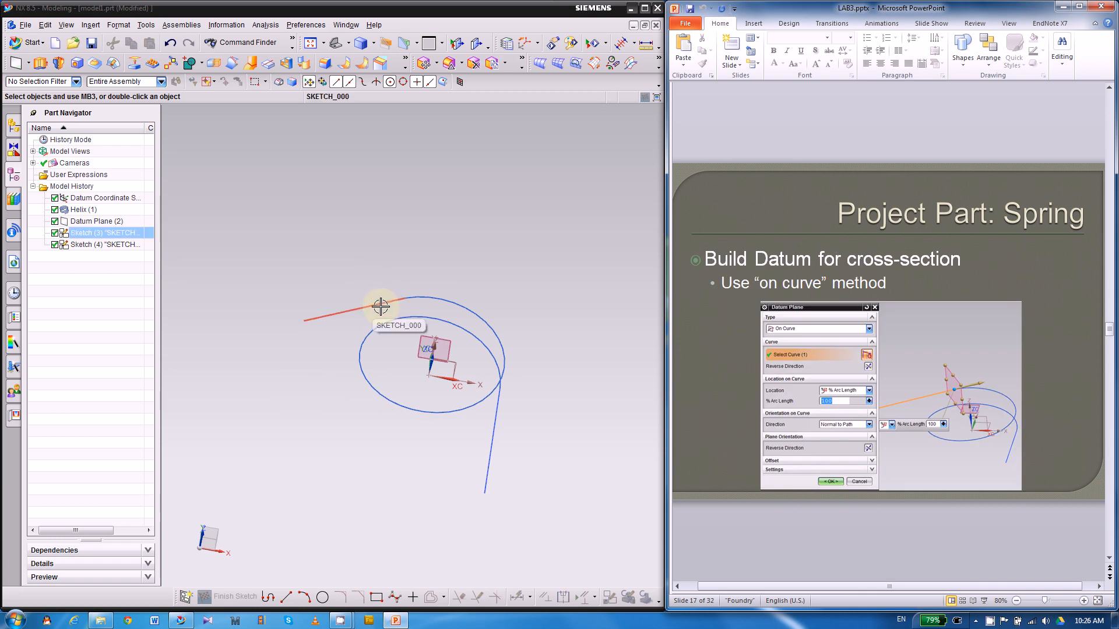
middle_click_drag(310, 411, 294, 392)
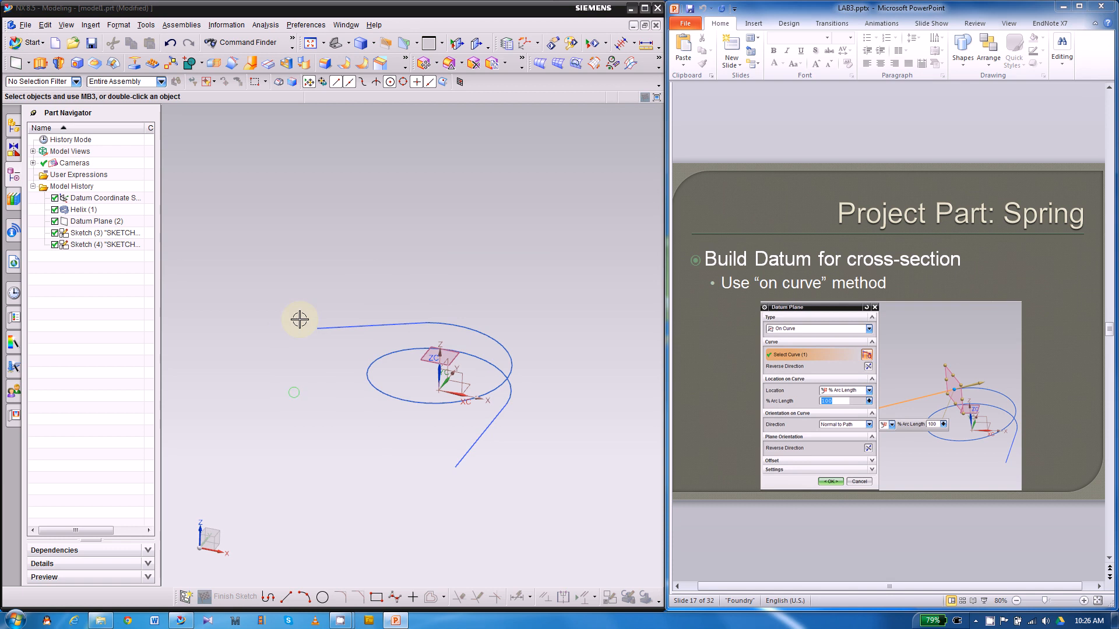
left_click(16, 63)
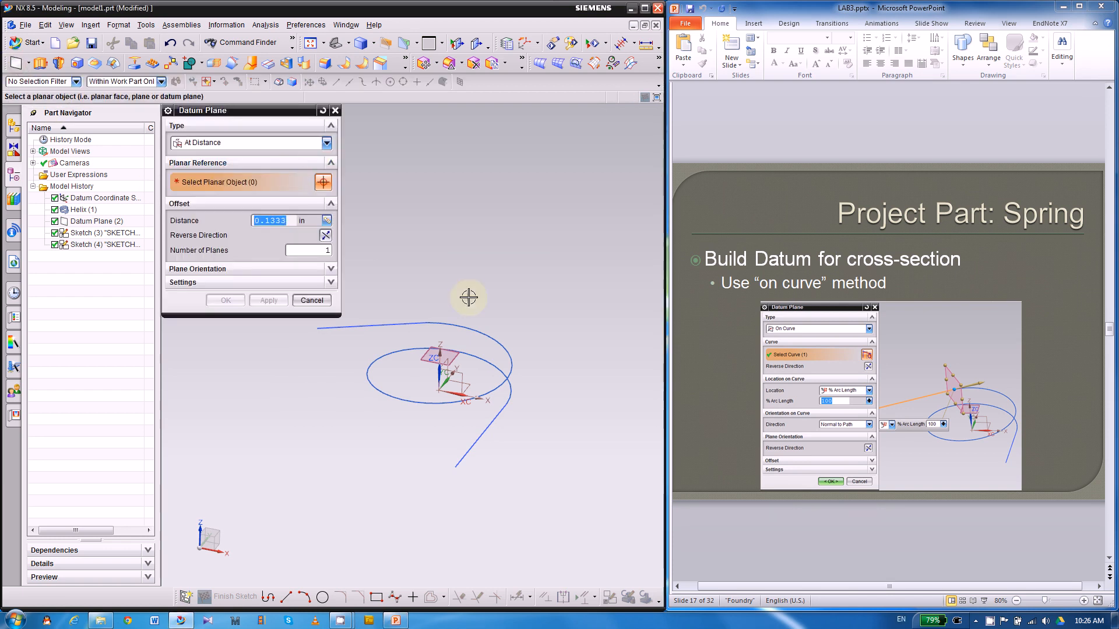
scroll(530, 347, "down", 1)
scroll(457, 350, "up", 1)
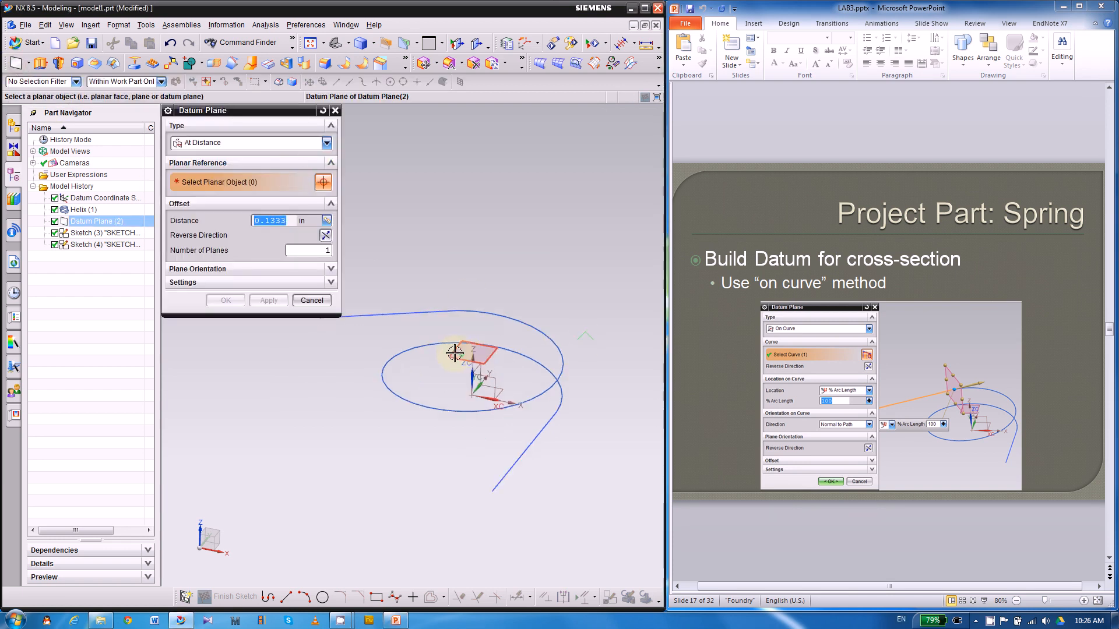
left_click(225, 143)
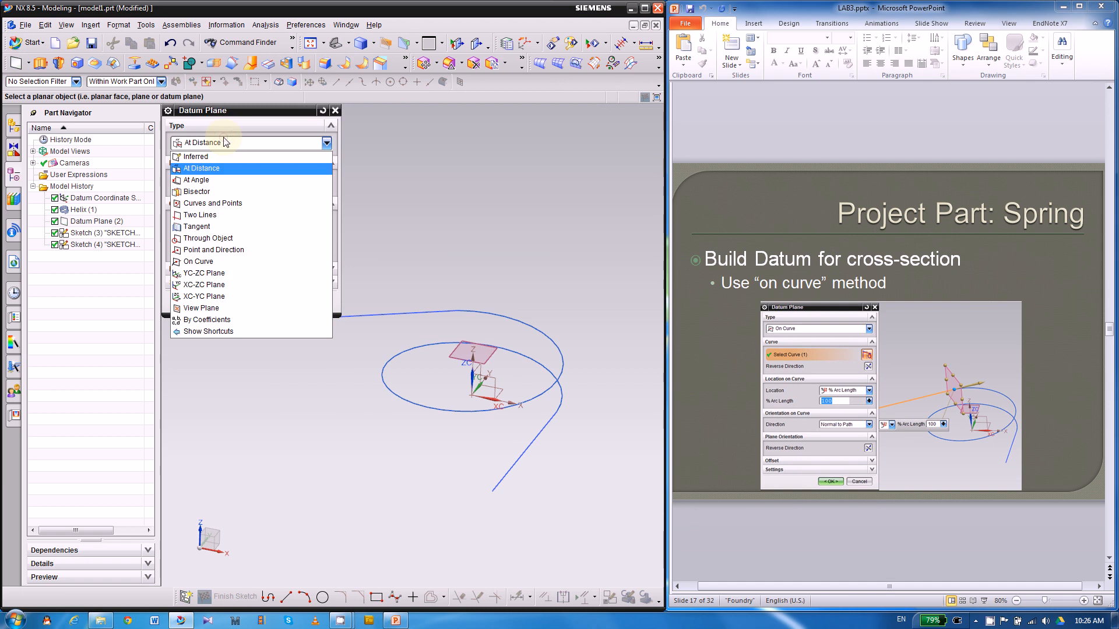
left_click(216, 265)
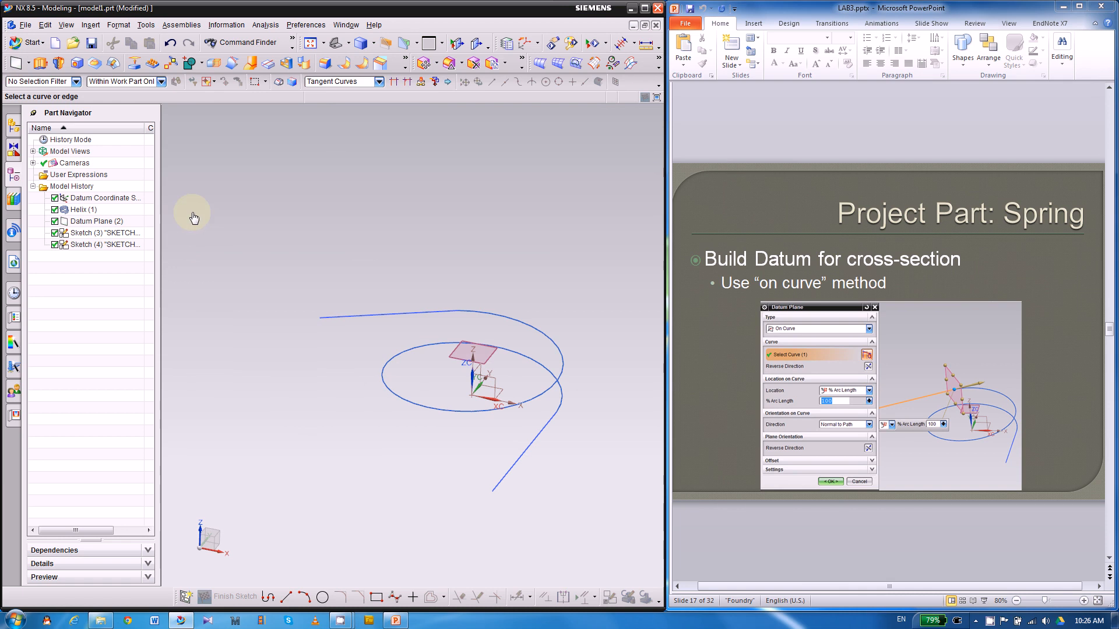
Start an On Curve datum plane, normal to path, on the upper leg line near its junction with the helix
left_click(18, 64)
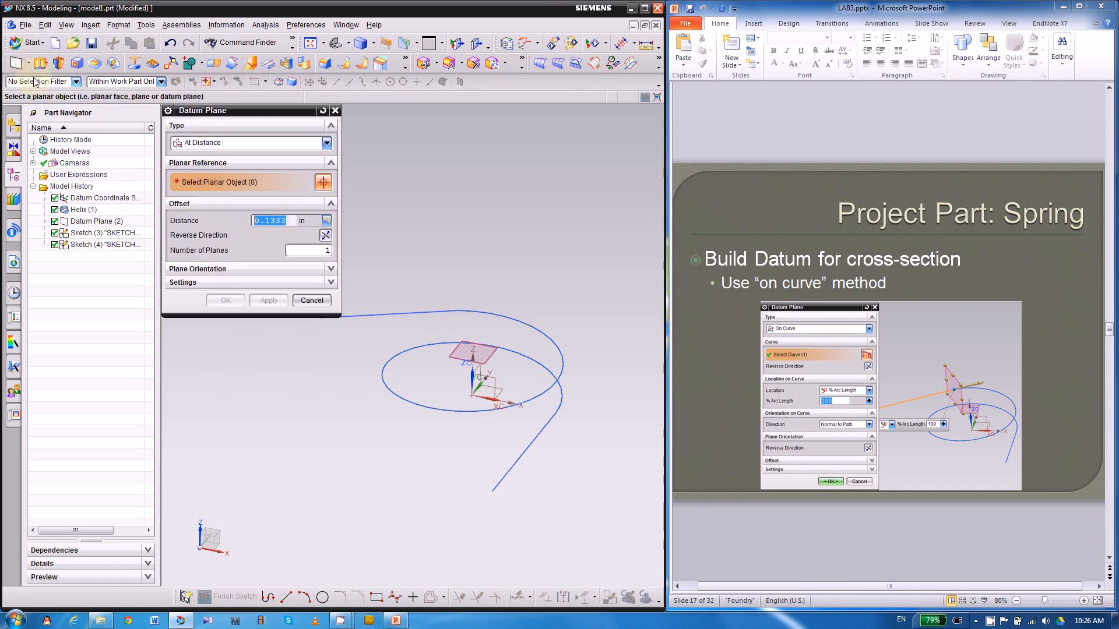
left_click(203, 145)
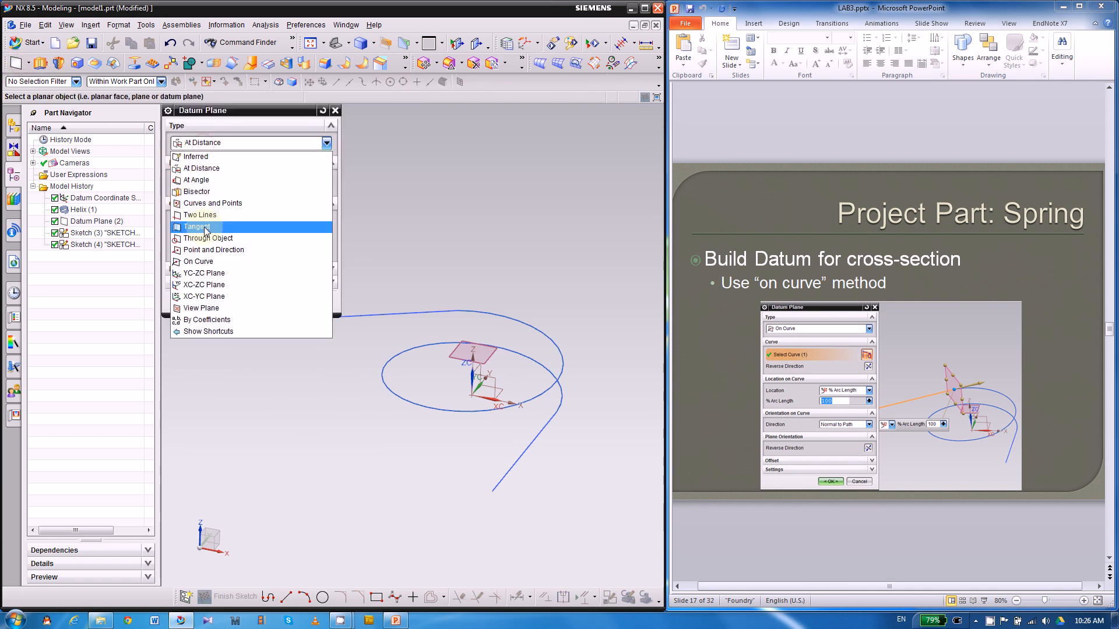
left_click(203, 263)
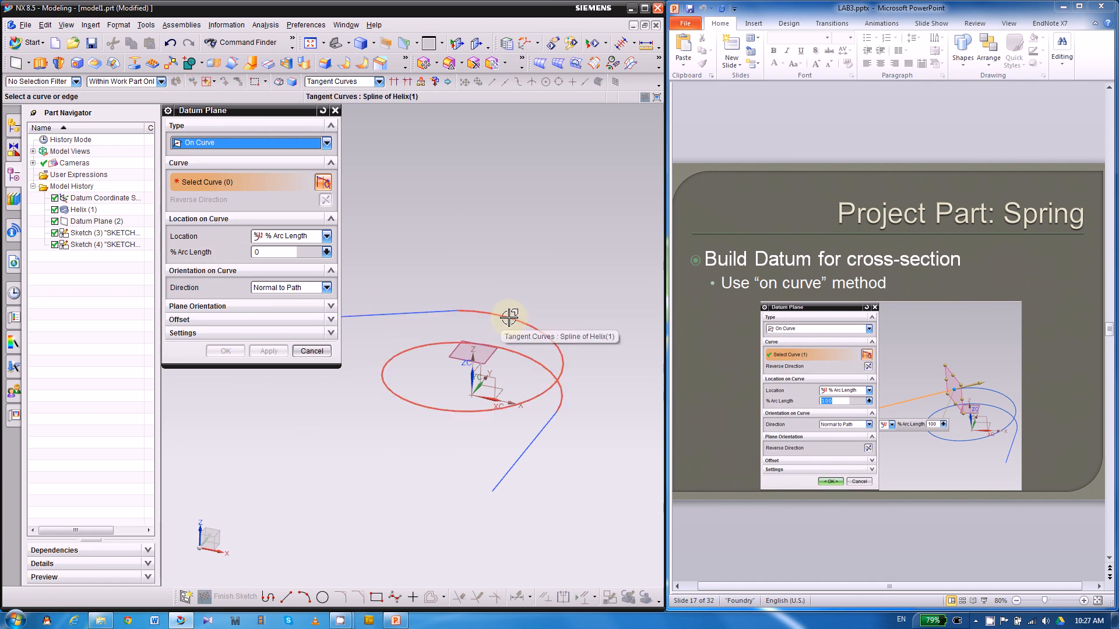
scroll(468, 321, "up", 3)
scroll(466, 319, "up", 2)
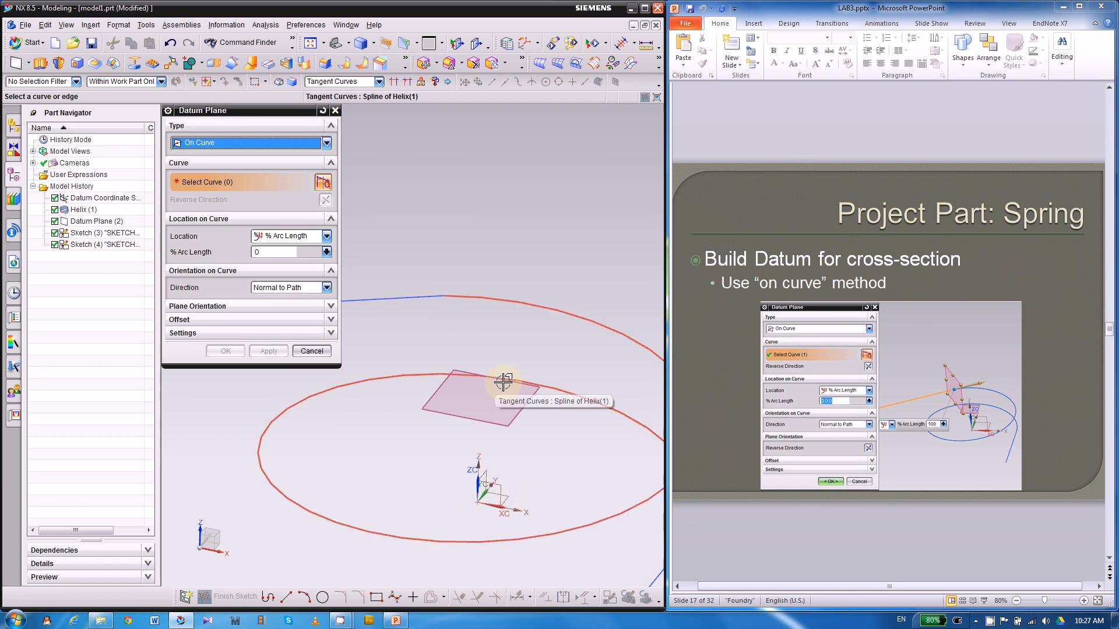
scroll(524, 338, "down", 2)
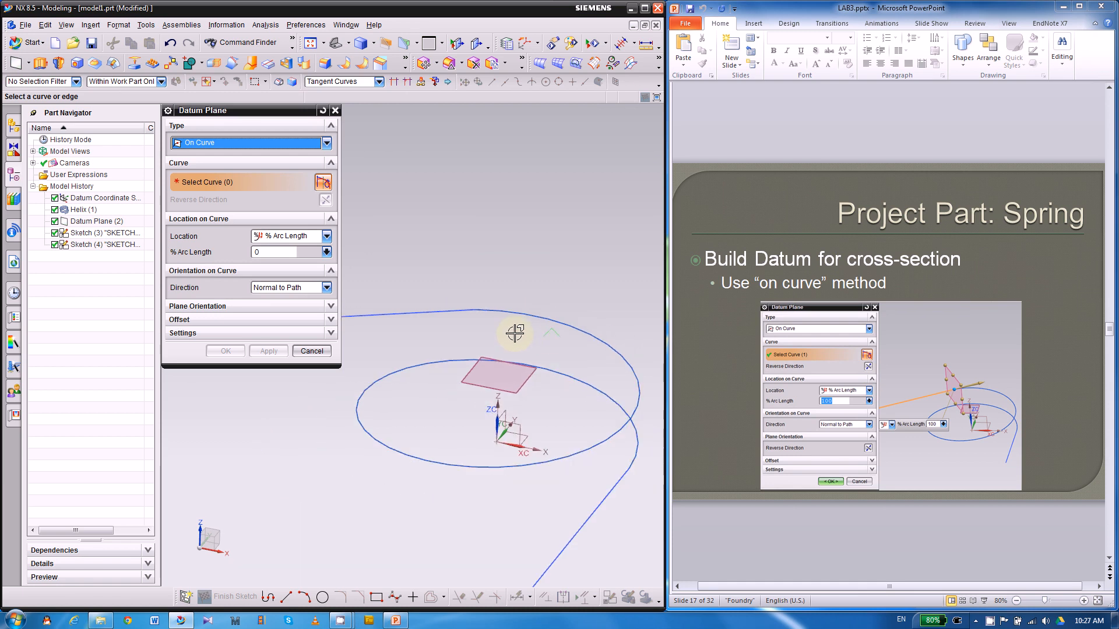
scroll(592, 338, "down", 1)
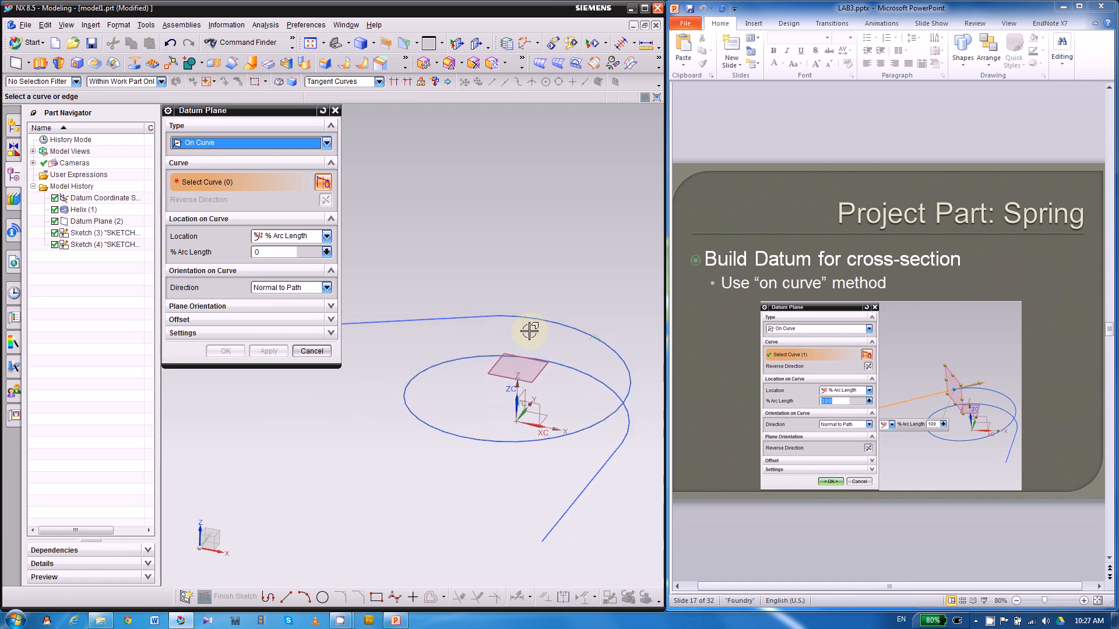
scroll(603, 336, "down", 1)
scroll(525, 326, "up", 2)
scroll(525, 326, "up", 2)
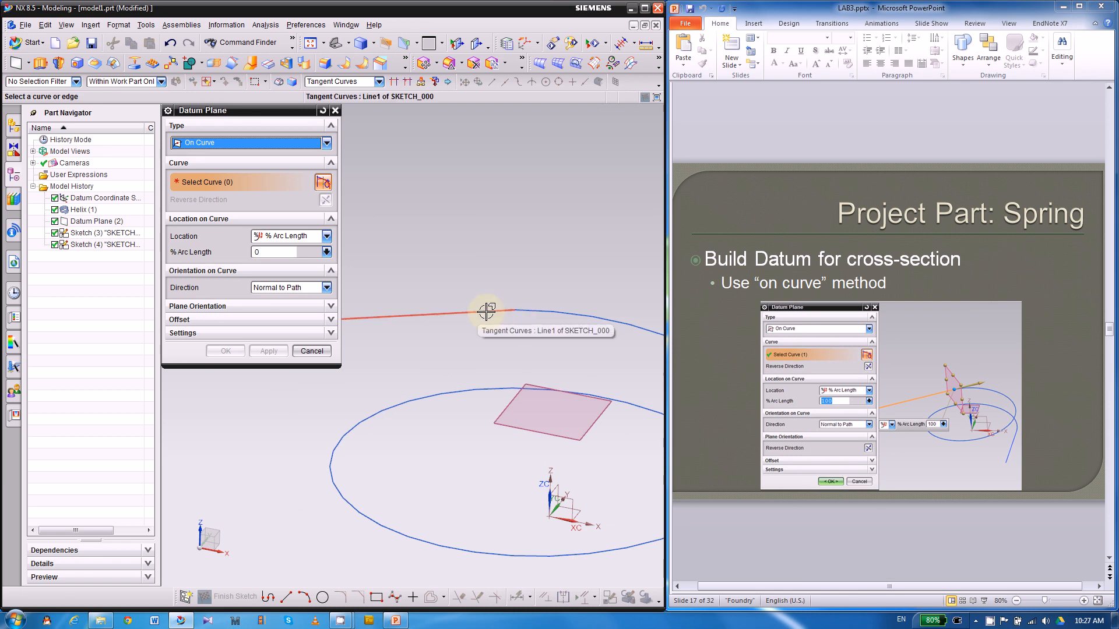
left_click(440, 313)
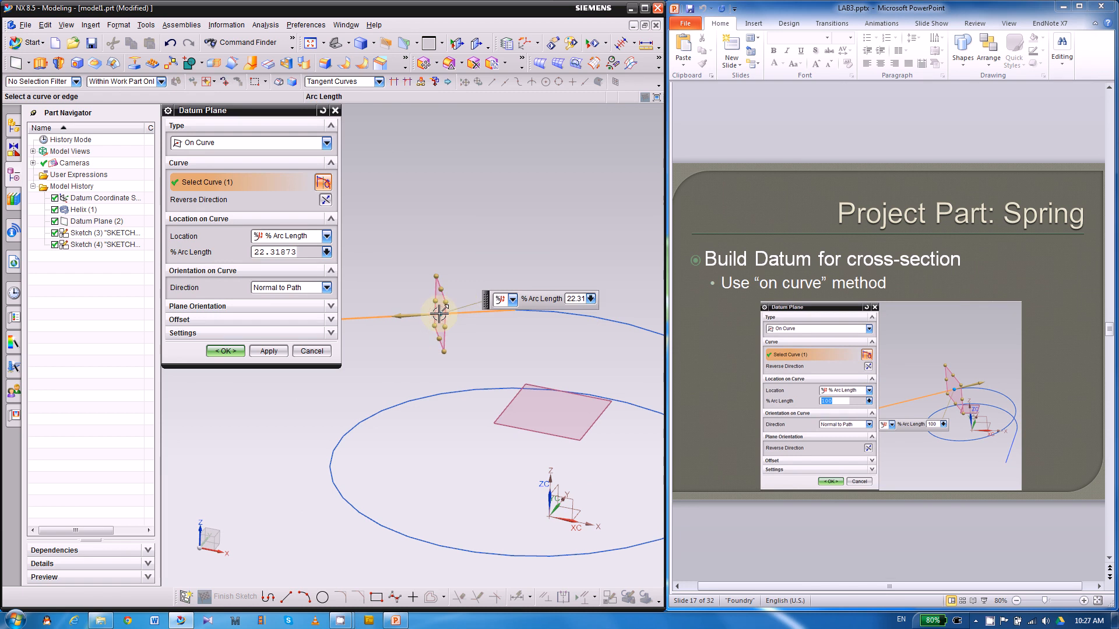
Set the datum plane's location to 0% arc length, at the leg line's junction with the helix, and create it
left_click_drag(461, 305, 564, 317)
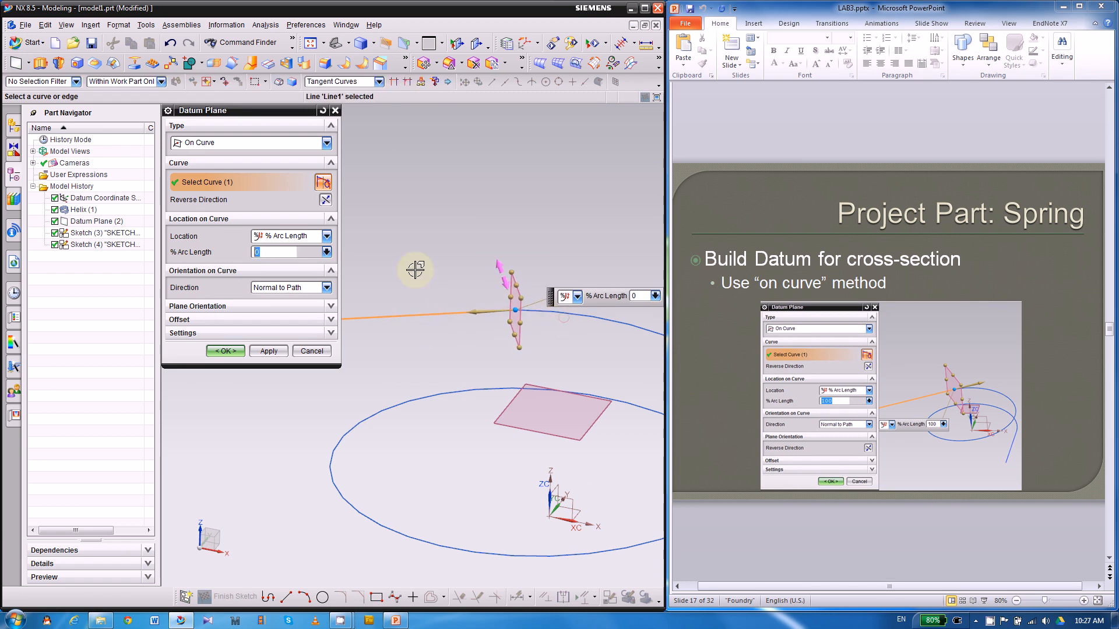
left_click_drag(280, 252, 206, 263)
left_click(257, 252)
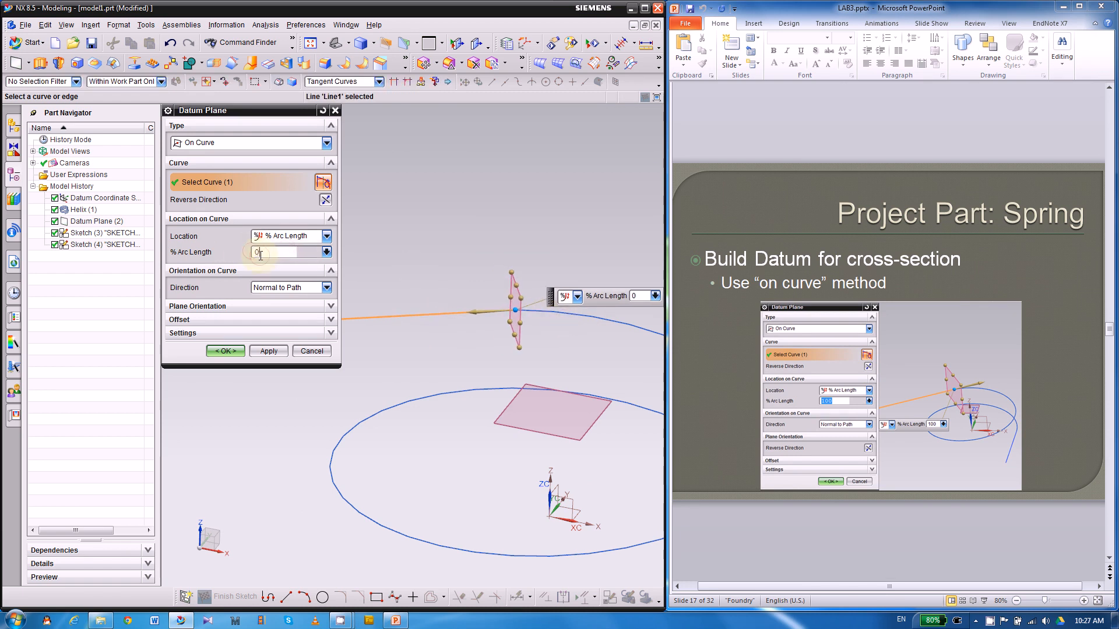
left_click_drag(289, 249, 232, 254)
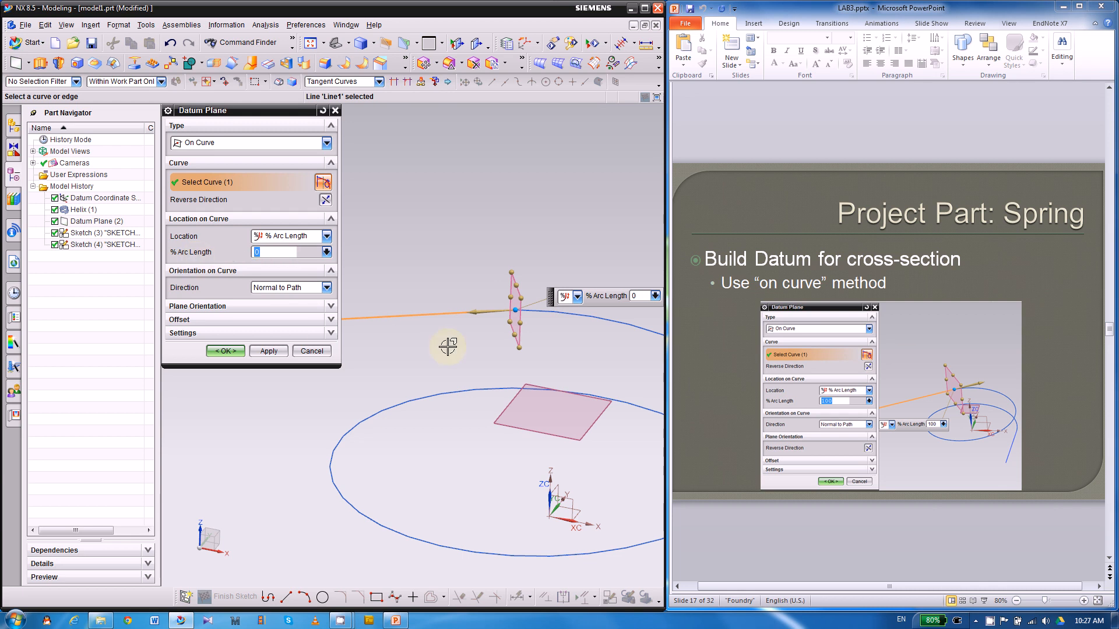
middle_click_drag(436, 356, 449, 352)
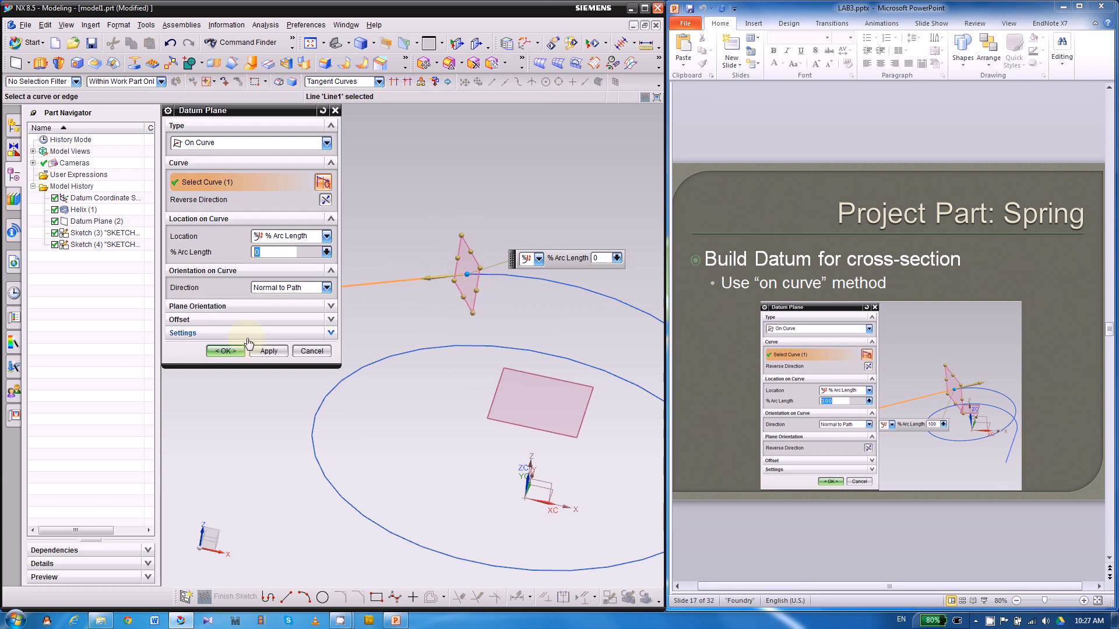
left_click(225, 351)
Create a sketch on the new datum plane normal to the upper leg line
middle_click_drag(243, 344, 399, 317)
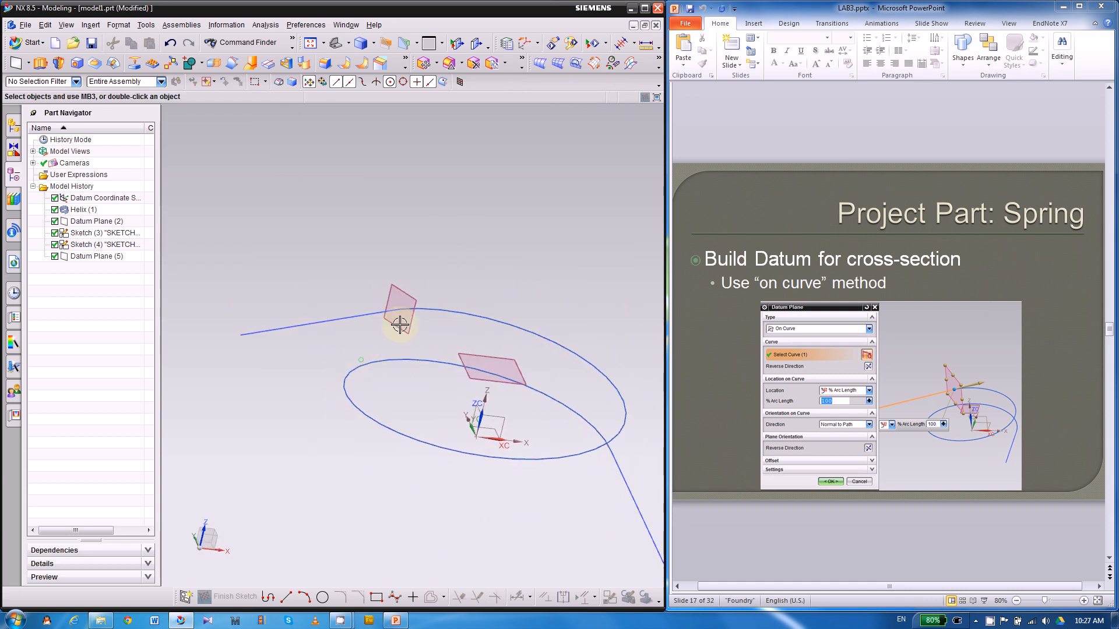
scroll(402, 320, "up", 4)
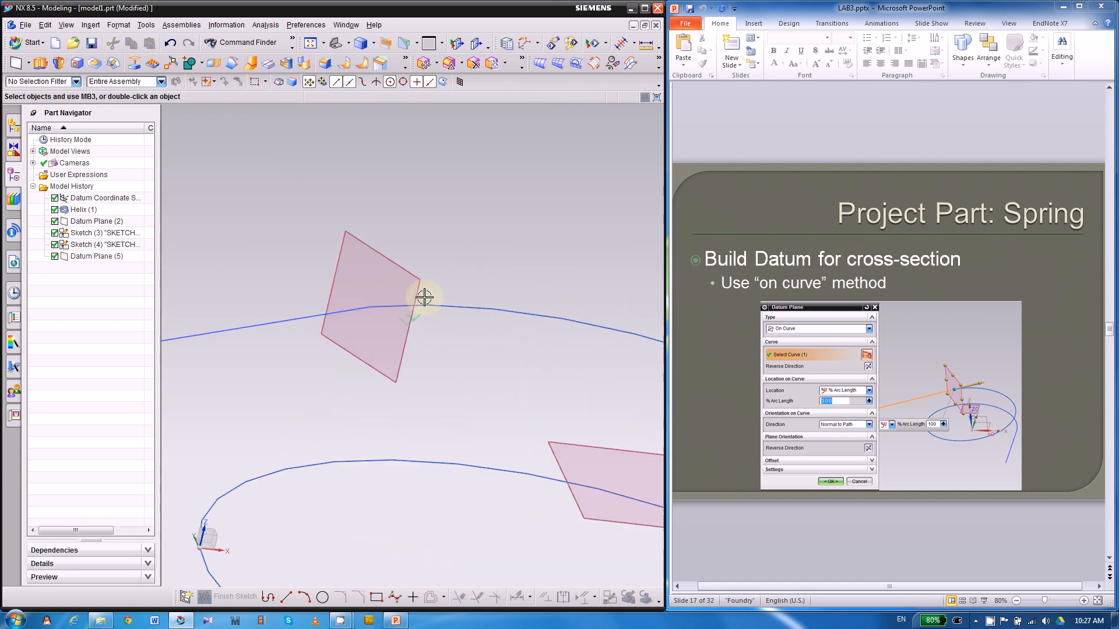
left_click(186, 596)
left_click(400, 268)
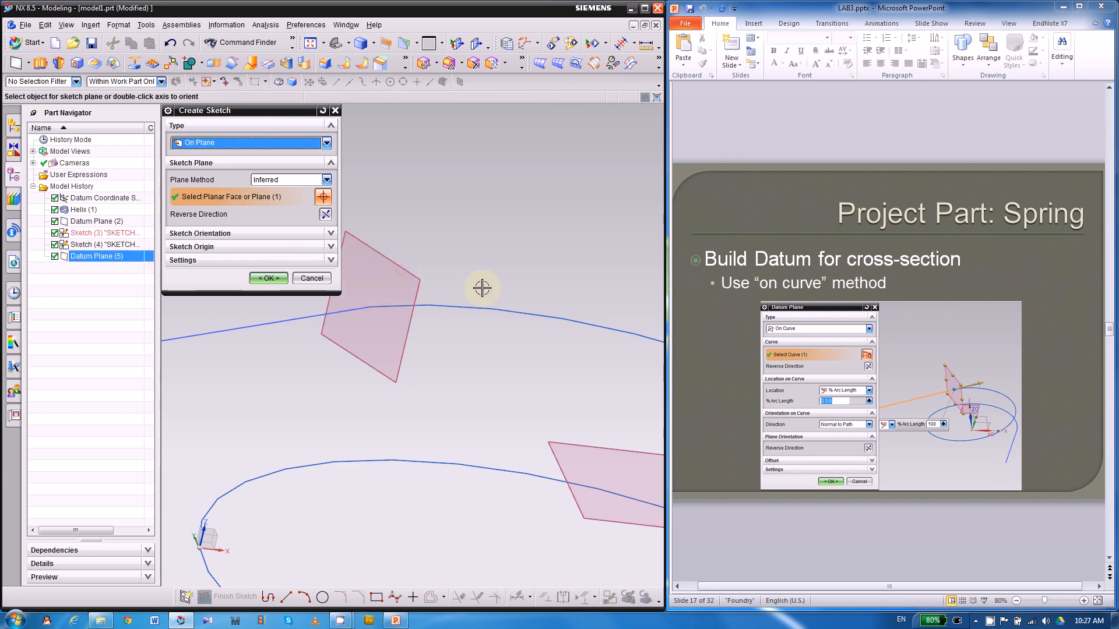
middle_click_drag(482, 287, 413, 269)
left_click(270, 278)
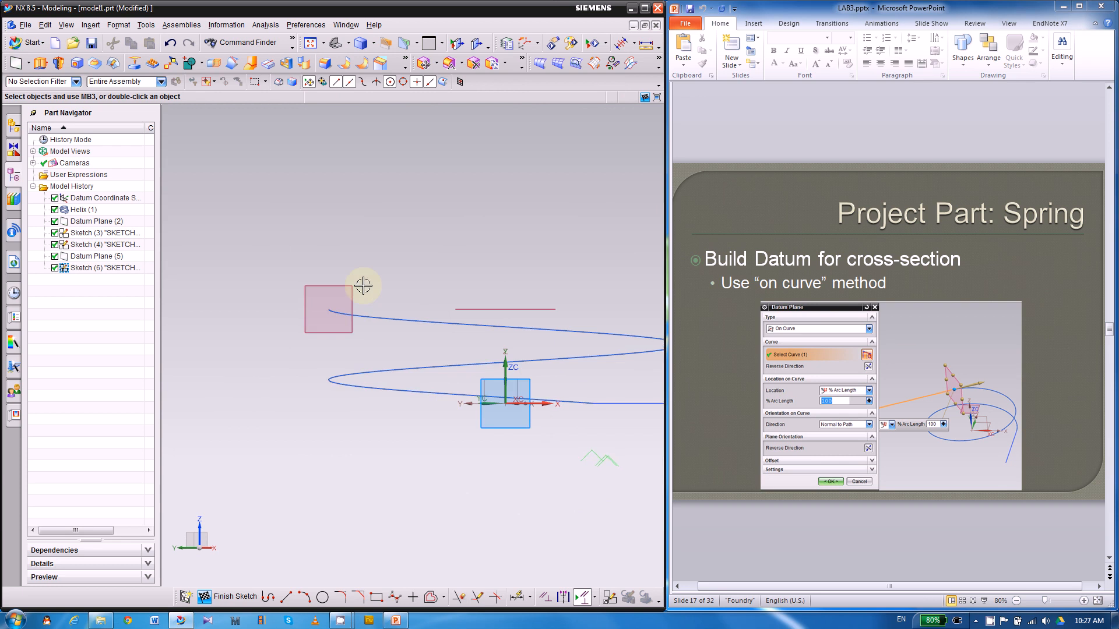
Sketch a circle about 0.03 in in diameter, centred on the helix's upper end point
scroll(245, 340, "down", 1)
scroll(285, 316, "up", 4)
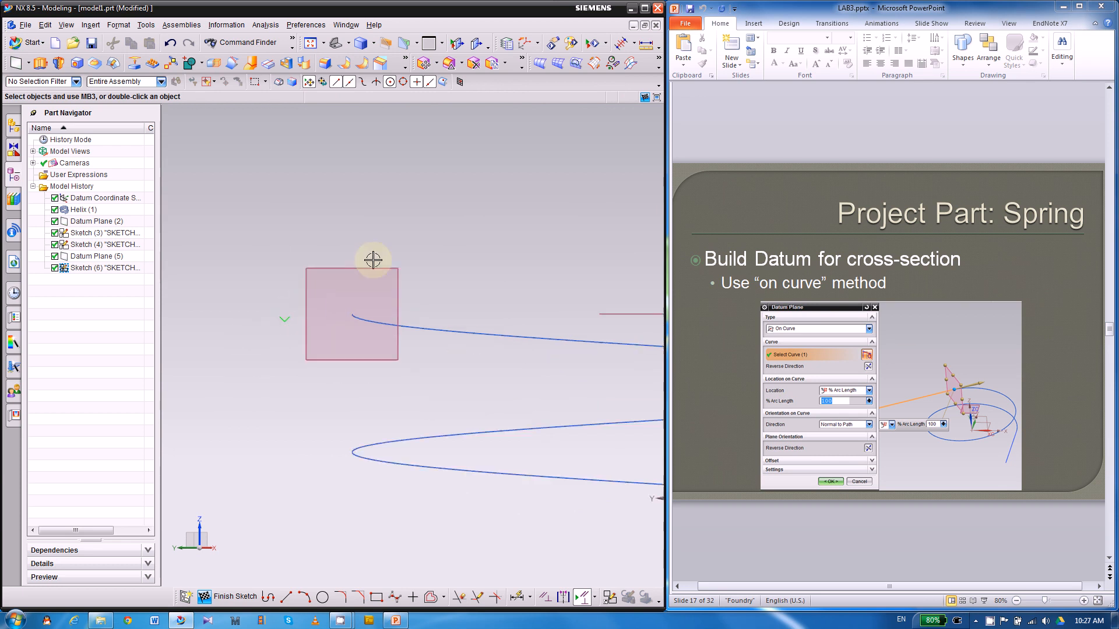
scroll(369, 257, "up", 3)
left_click(322, 597)
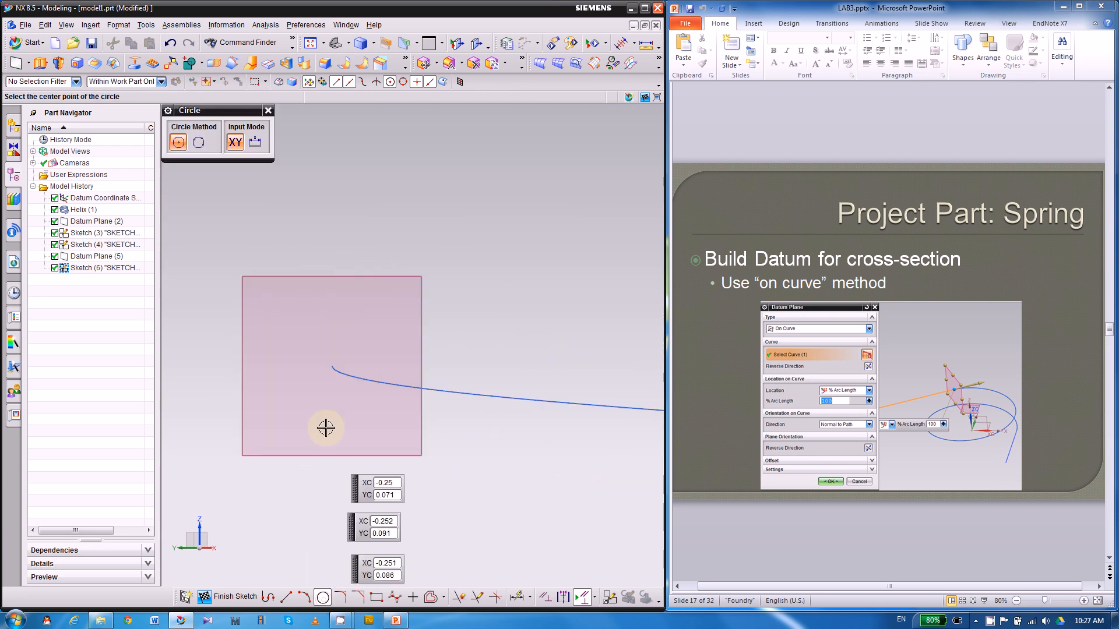
left_click(332, 369)
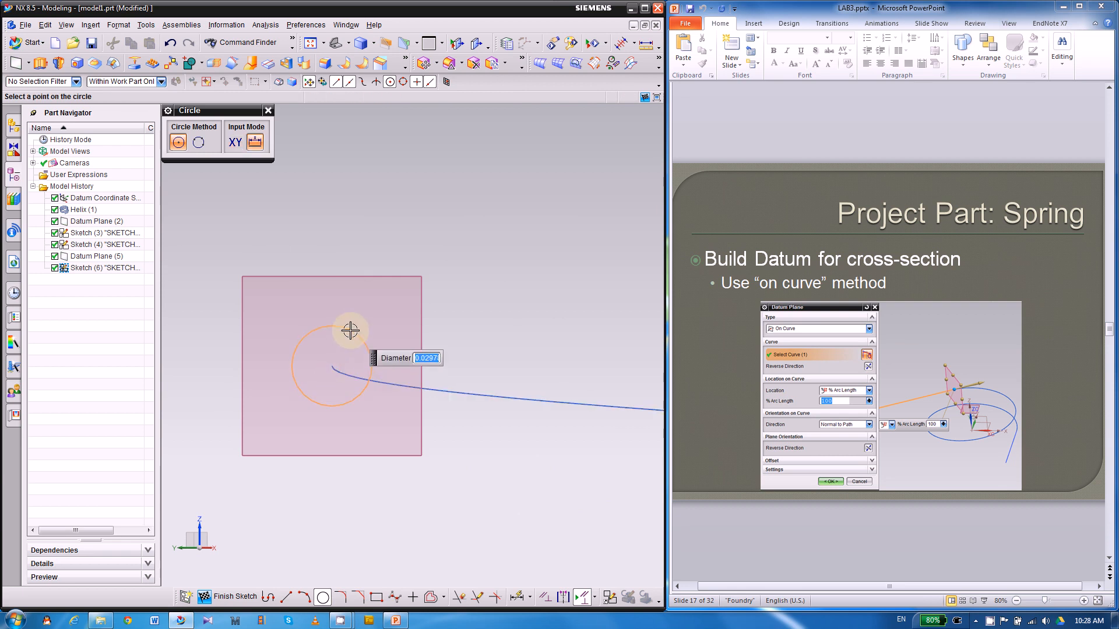
left_click(350, 330)
Switch to the lab slides and compare the cross-section datum slide with the Swept slide that follows it
left_click(721, 337)
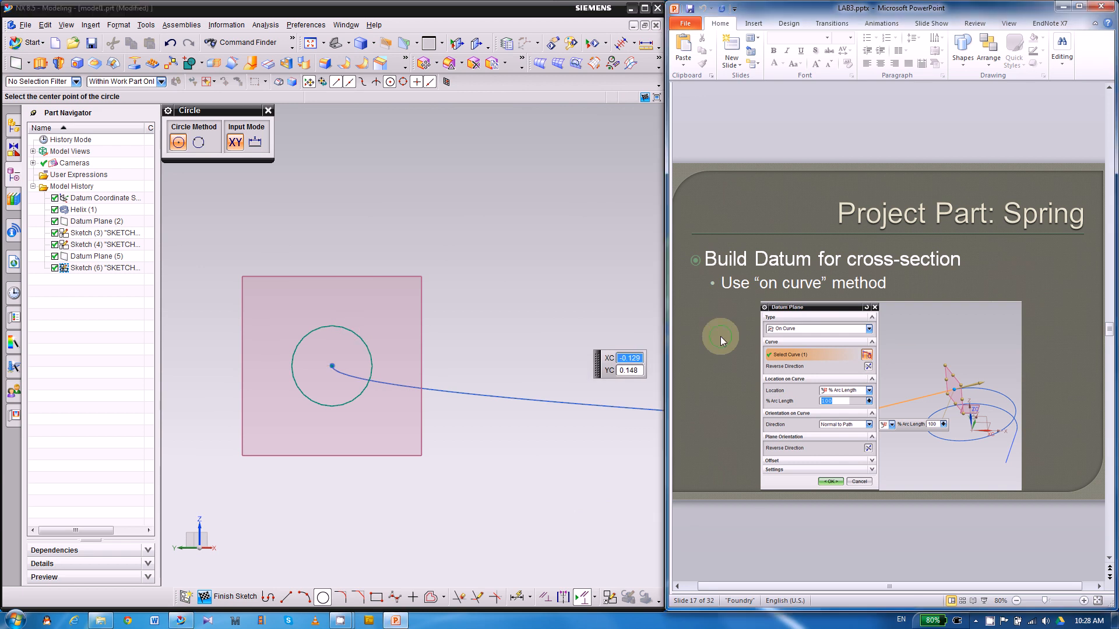
scroll(716, 330, "down", 1)
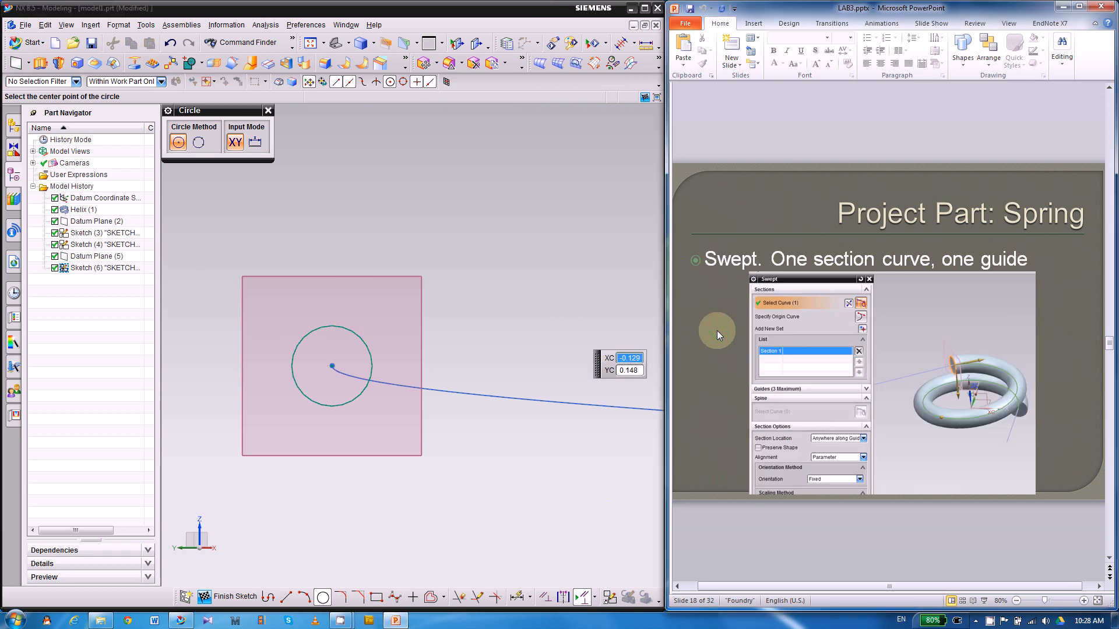
scroll(748, 407, "up", 1)
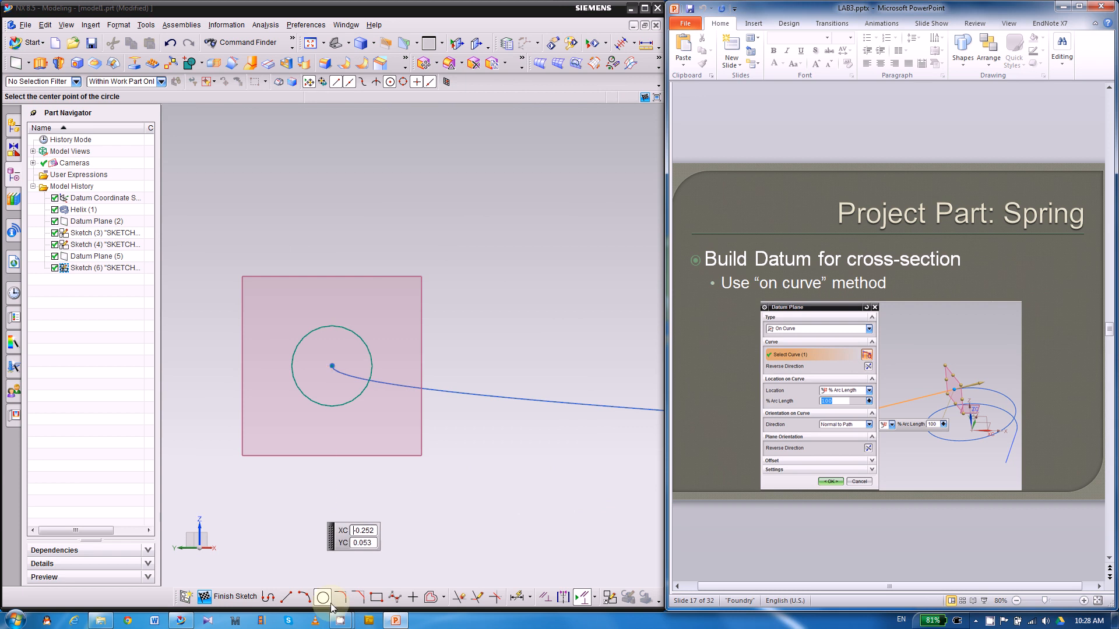
Dimension the cross-section circle's diameter and set it to 0.1 in
left_click(517, 597)
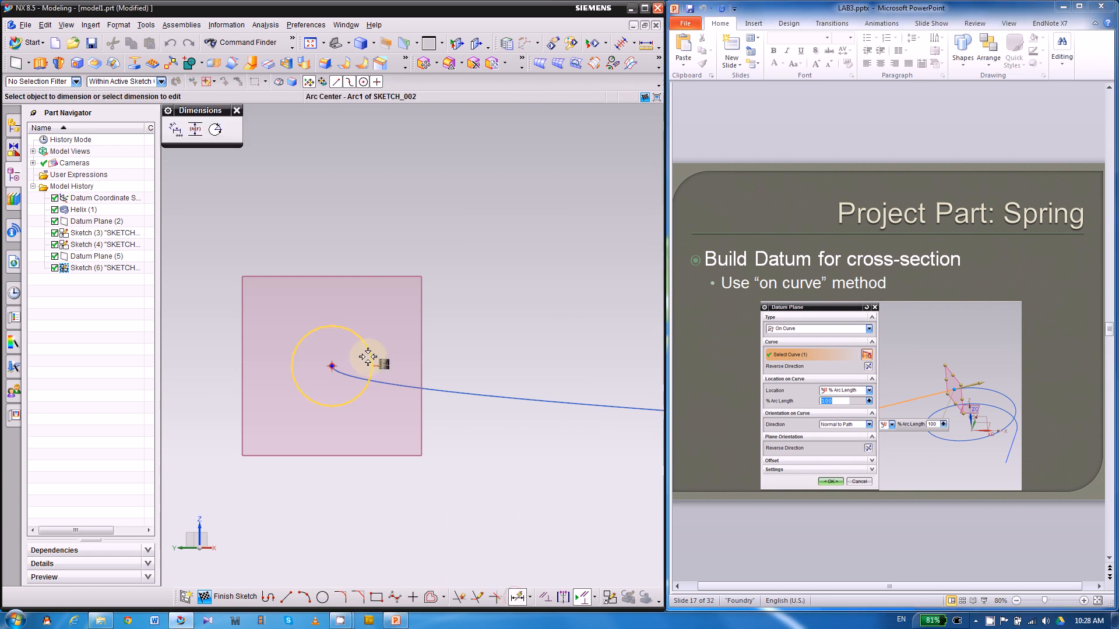
left_click(367, 356)
left_click(390, 337)
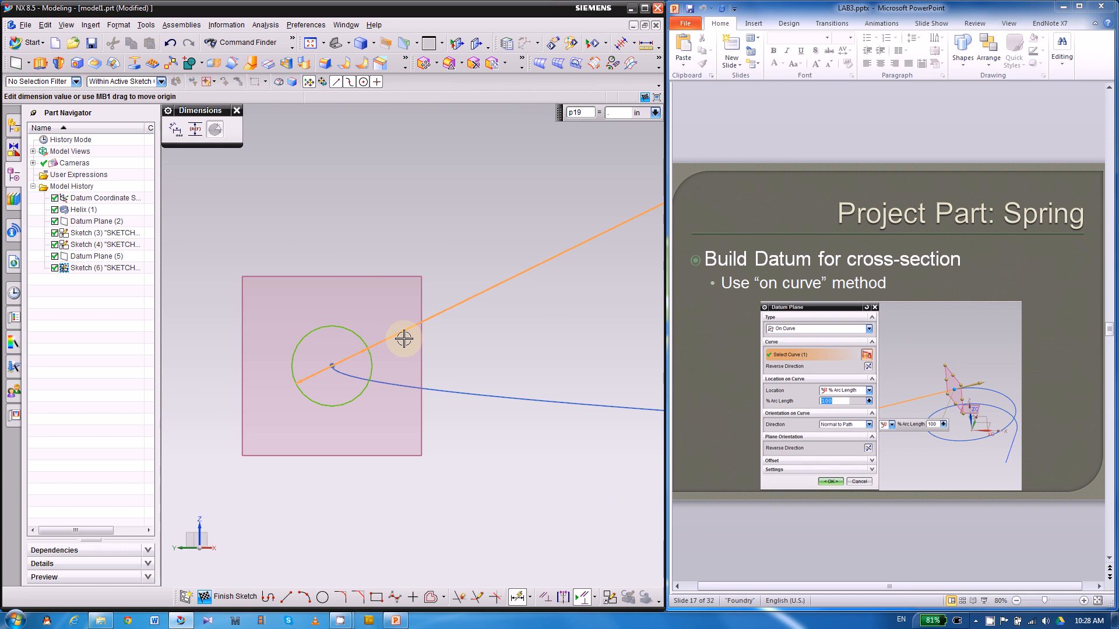
key("Return")
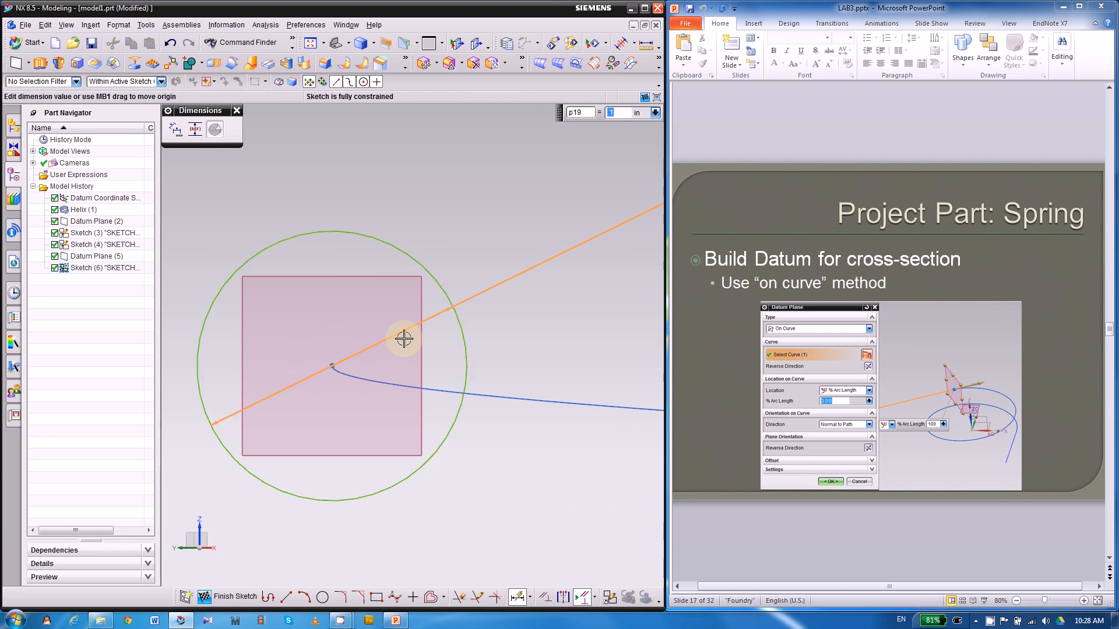
scroll(388, 343, "down", 8)
scroll(352, 342, "down", 2)
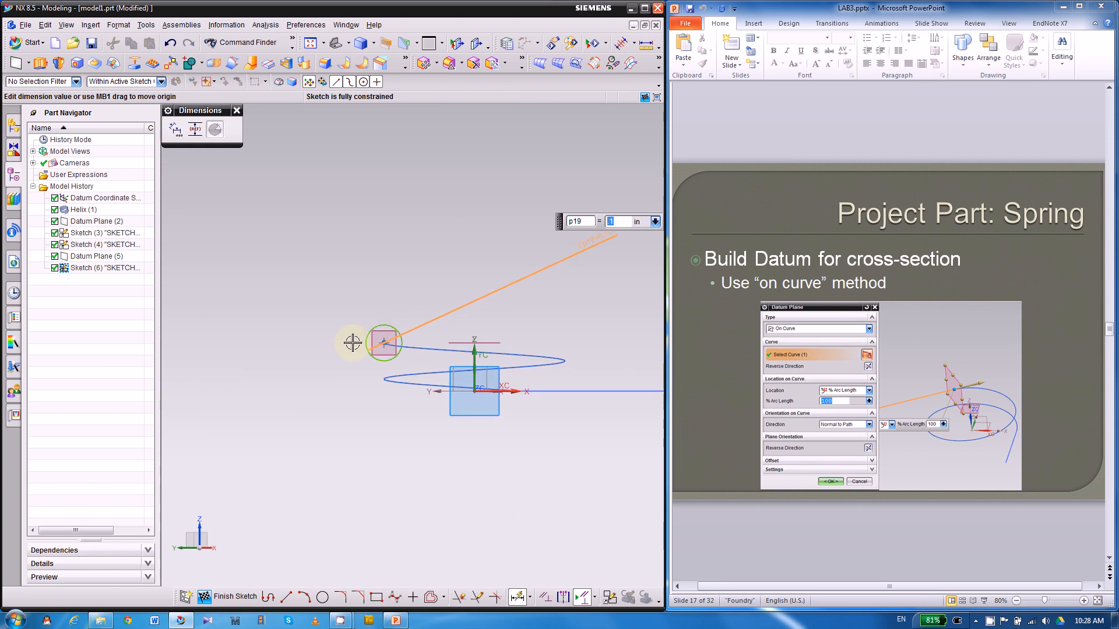
Finish the sketch of the cross-section circle at the helix's upper end
scroll(407, 349, "up", 4)
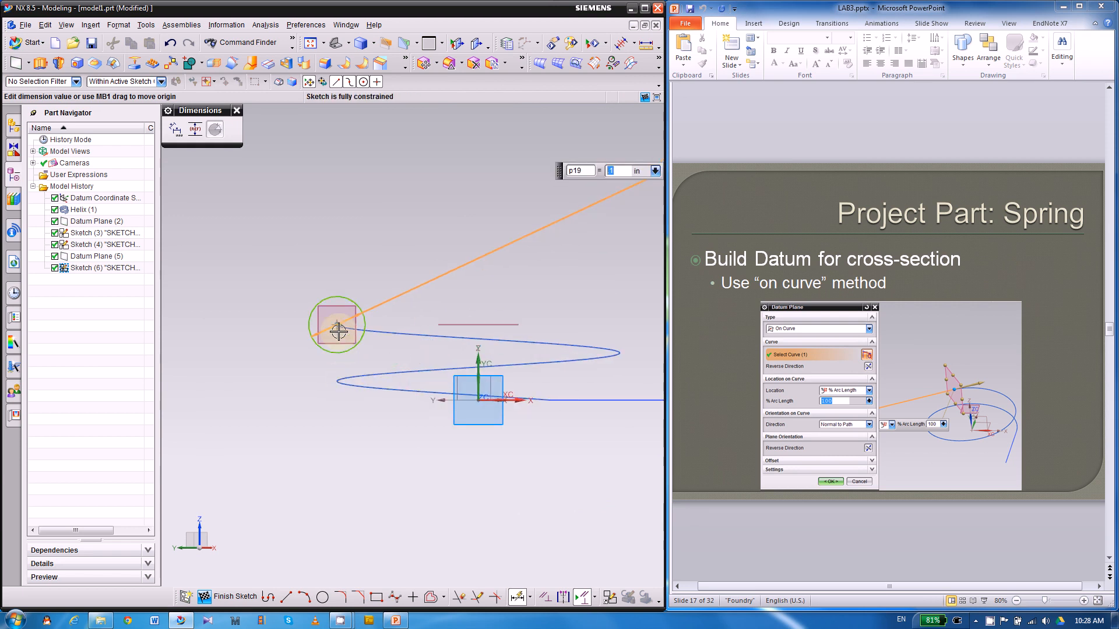
scroll(292, 418, "down", 1)
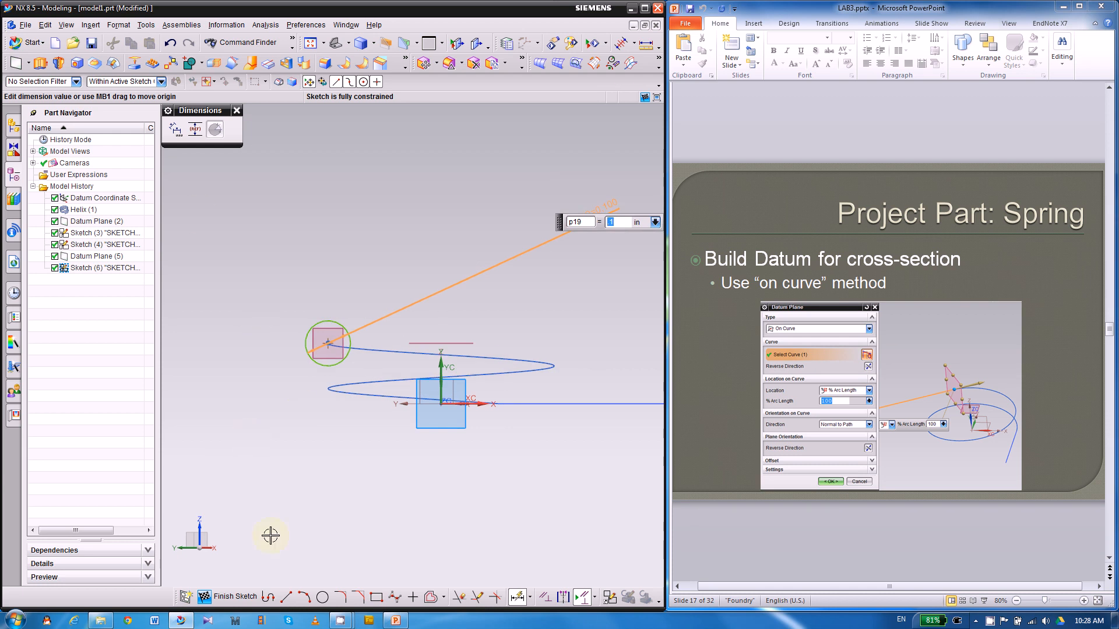
left_click(230, 596)
middle_click_drag(404, 452, 357, 486)
scroll(404, 459, "up", 2)
scroll(443, 356, "up", 2)
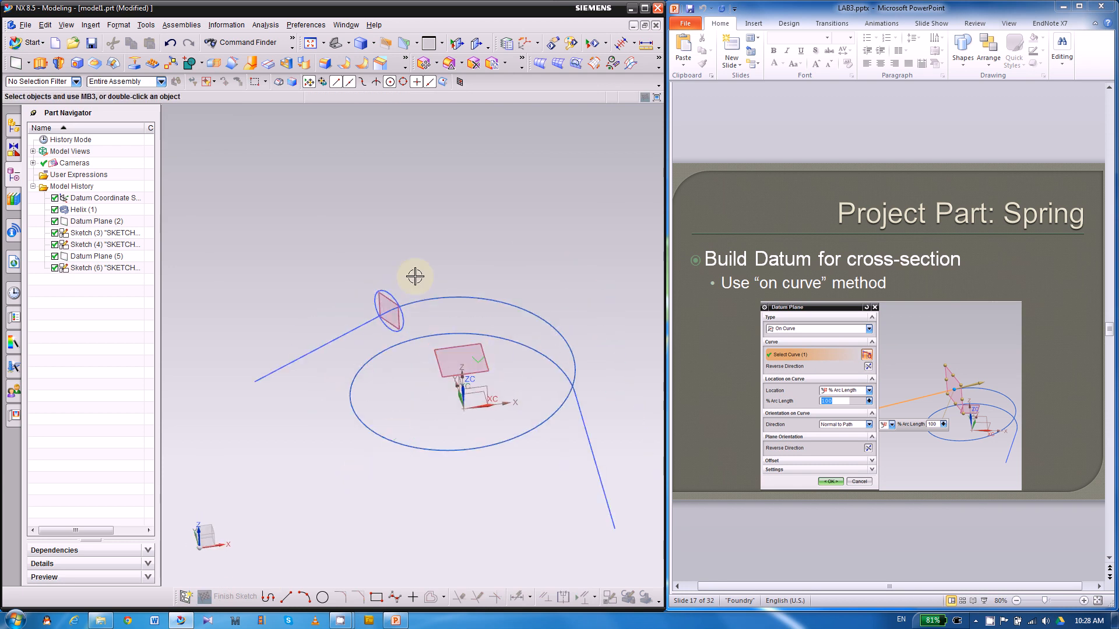
scroll(389, 300, "up", 1)
left_click(389, 310)
scroll(321, 319, "down", 3)
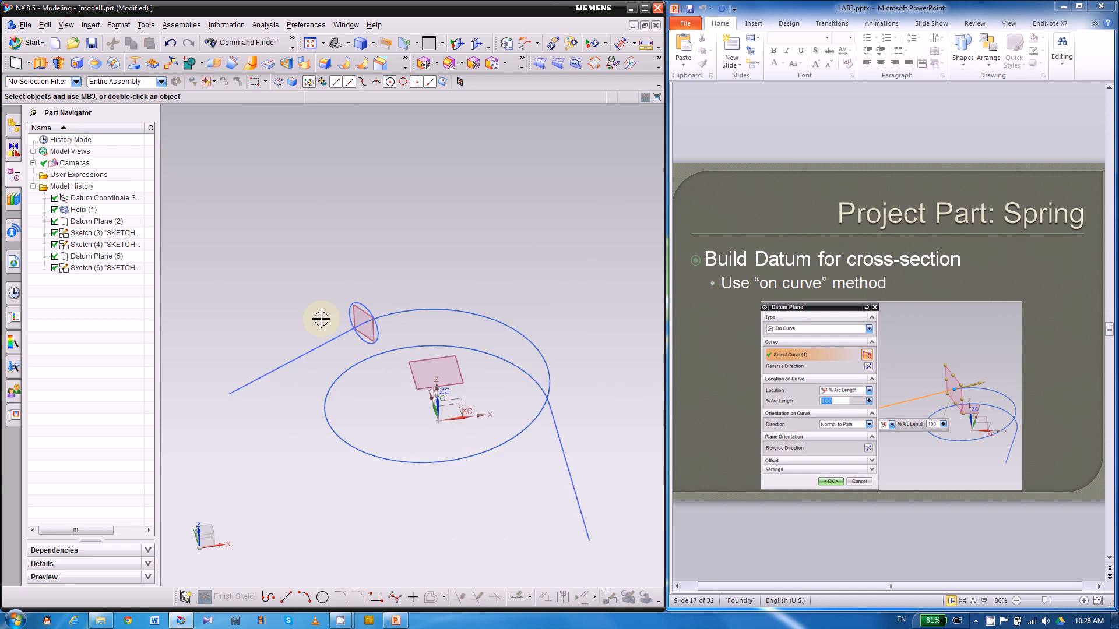
scroll(321, 319, "up", 2)
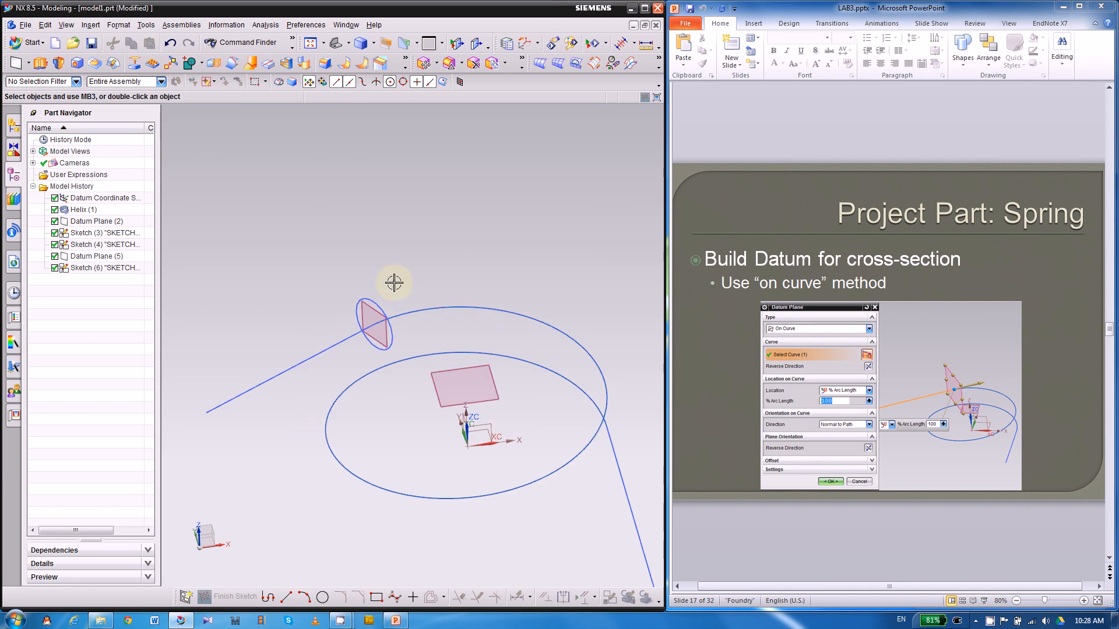
Advance the lab slides to the Swept instructions and select the cross-section circle as the section of a Swept feature in NX
left_click(714, 306)
key("Page_Down")
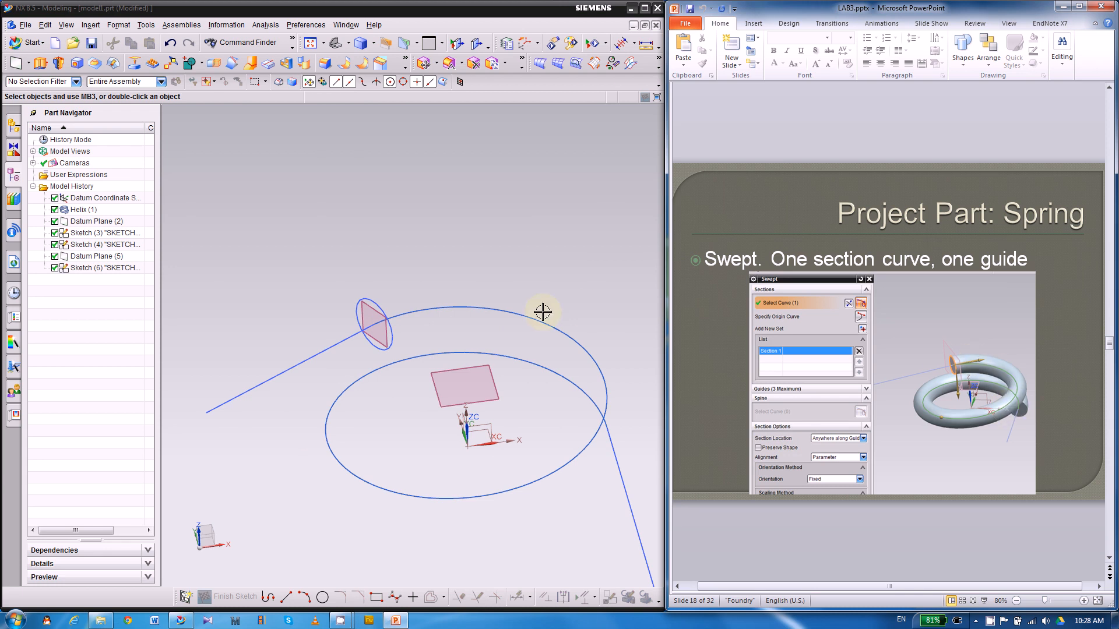
left_click(594, 63)
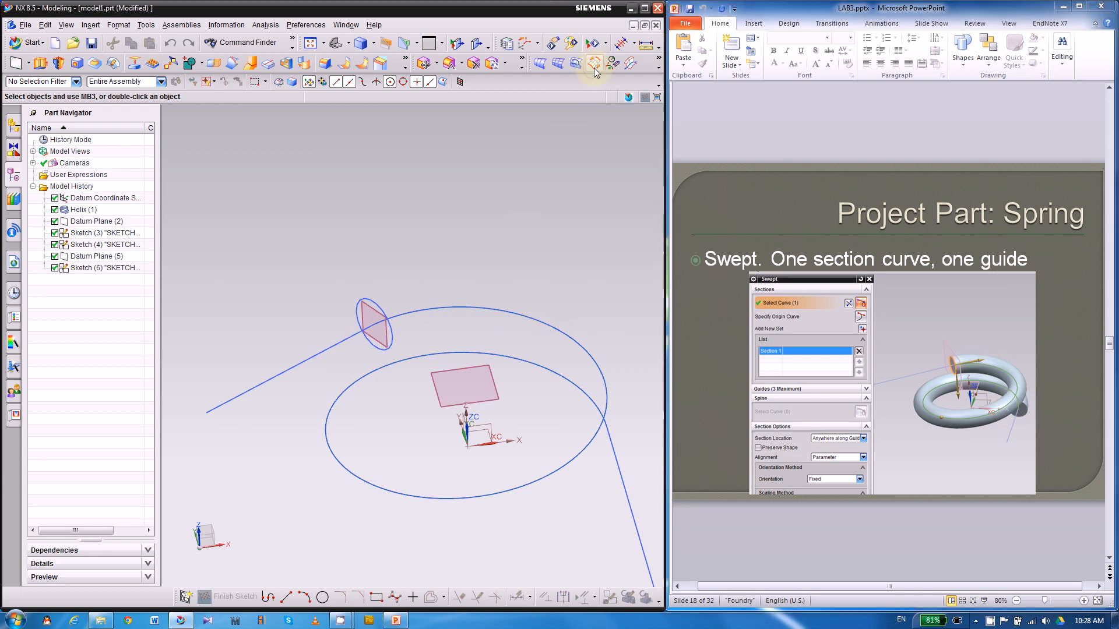
scroll(605, 244, "up", 2)
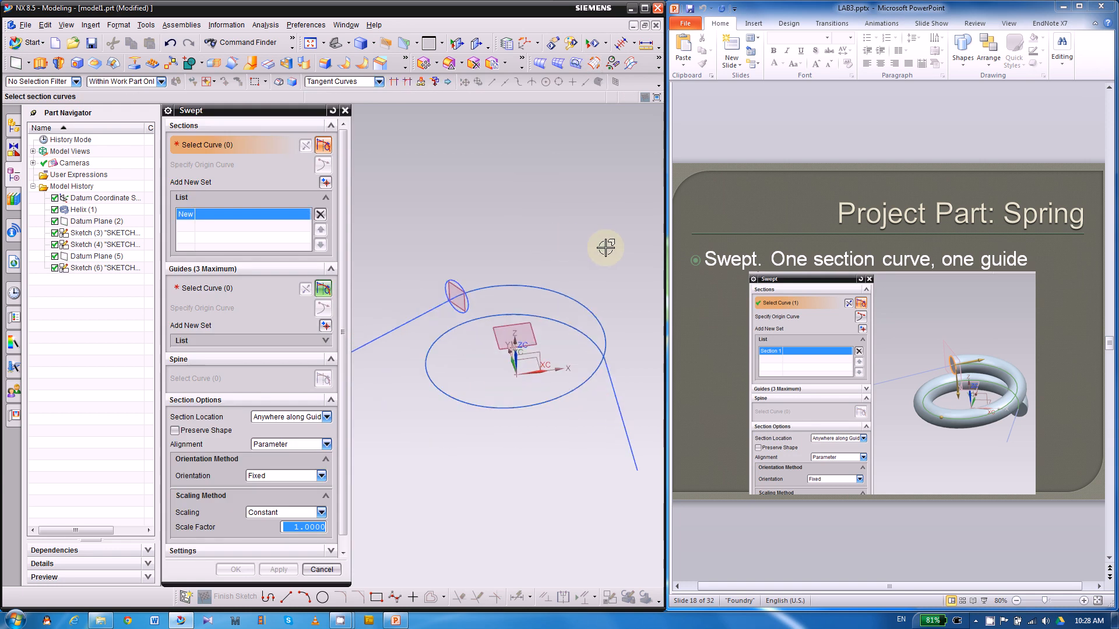
mouse_move(558, 333)
middle_mouse_down()
mouse_move(441, 334)
mouse_move(552, 316)
middle_mouse_up()
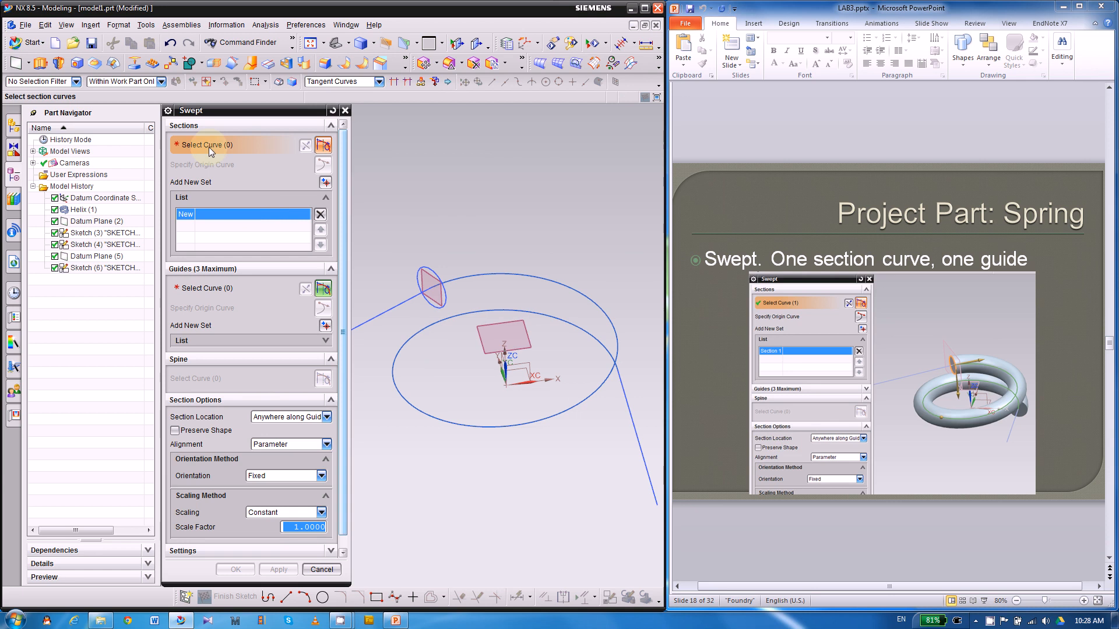
left_click(431, 268)
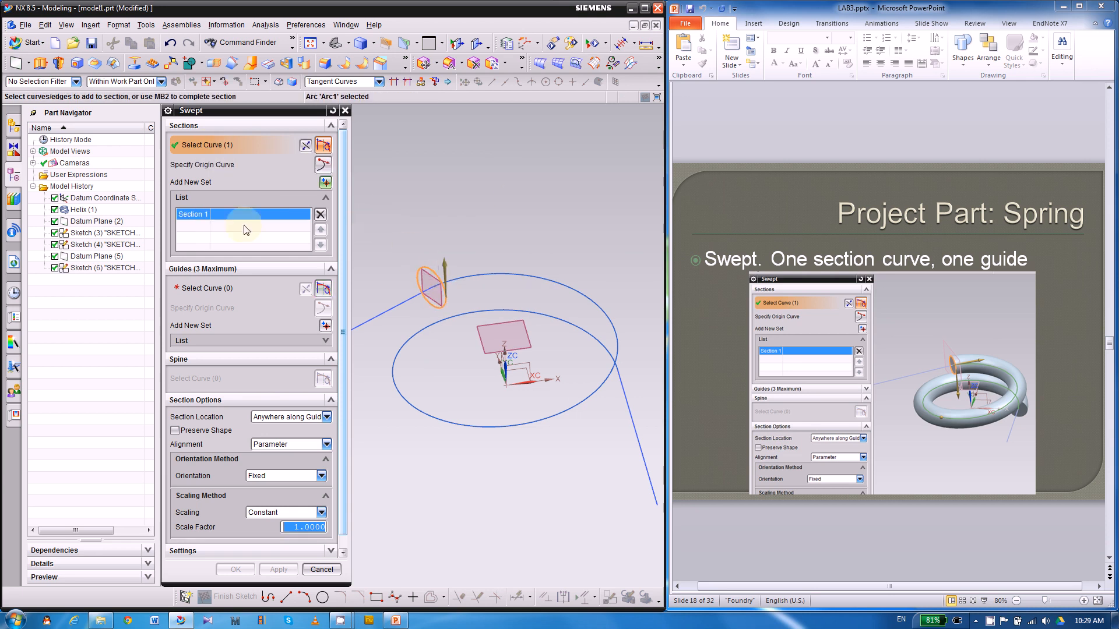
Use the helix as the single guide curve and create the swept coil with fixed orientation and constant scaling
left_click(215, 289)
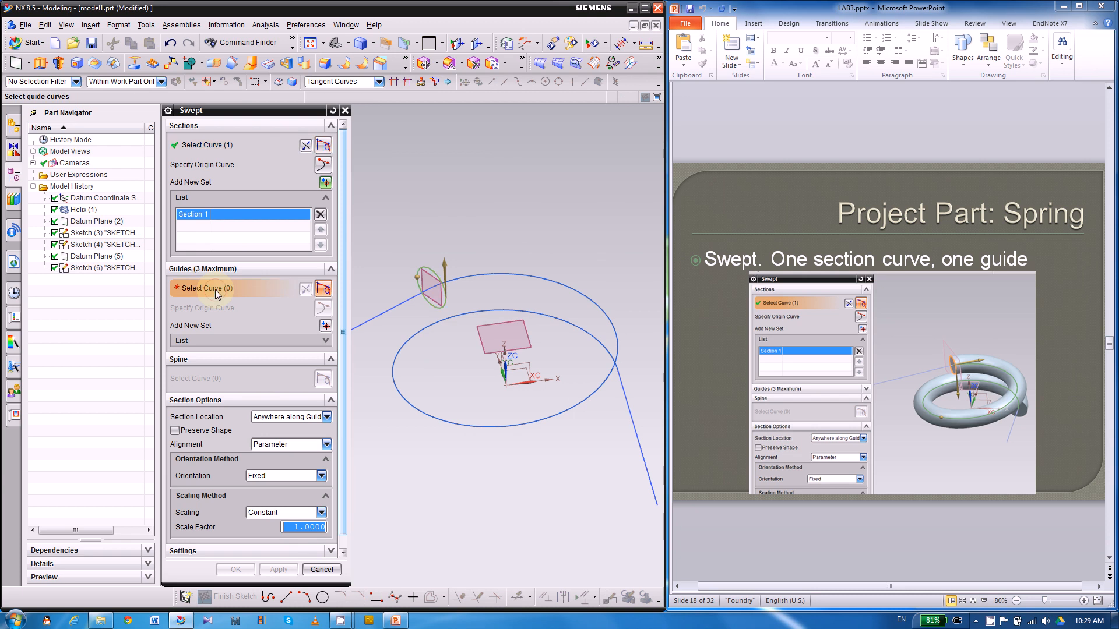
scroll(569, 255, "up", 2)
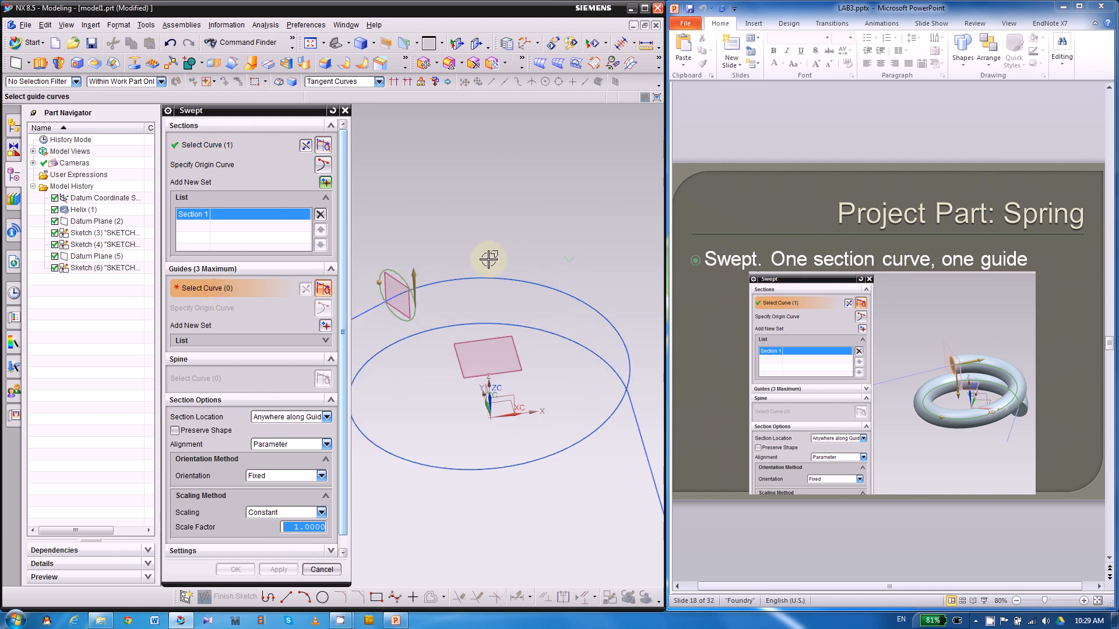
left_click(449, 279)
scroll(554, 242, "down", 2)
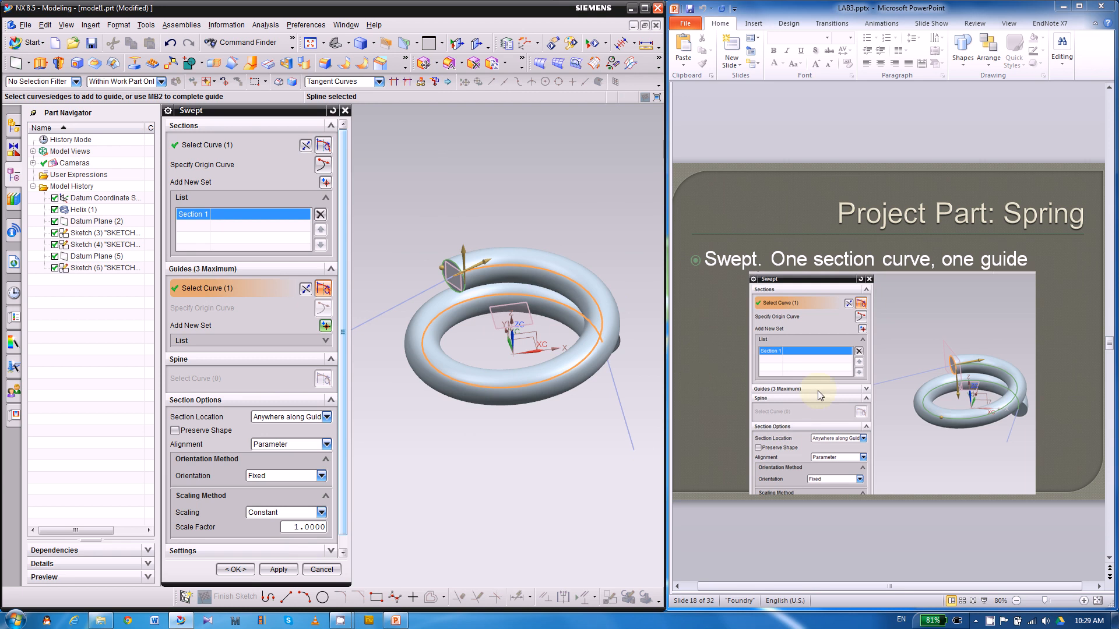
left_click(243, 574)
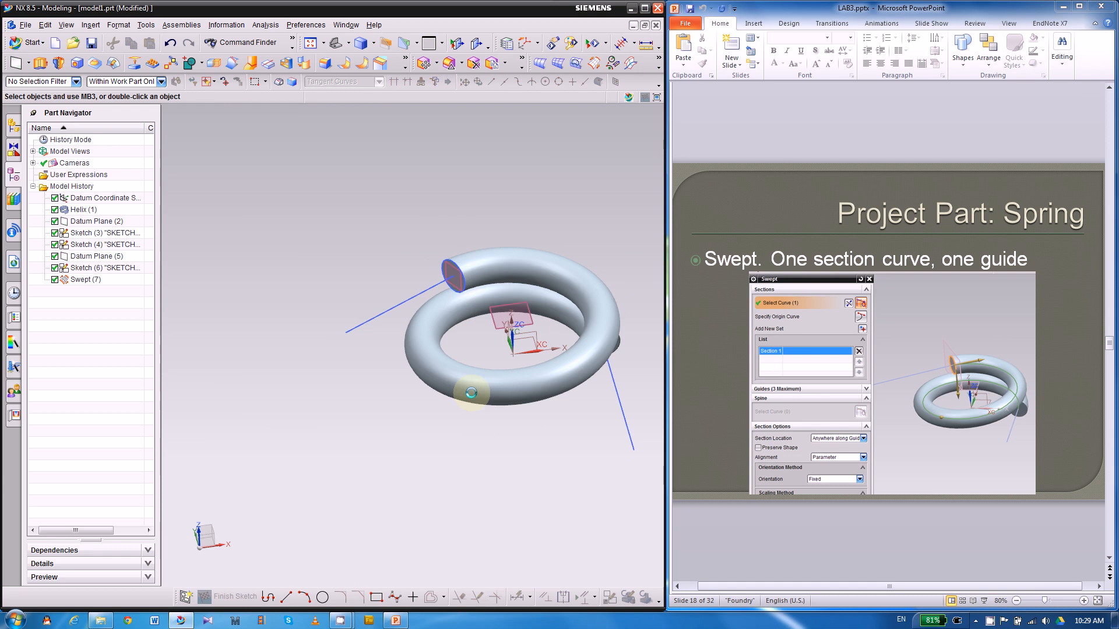
Examine the swept coil and advance the lab slides to the Extrude instructions
scroll(472, 393, "down", 2)
scroll(472, 370, "up", 2)
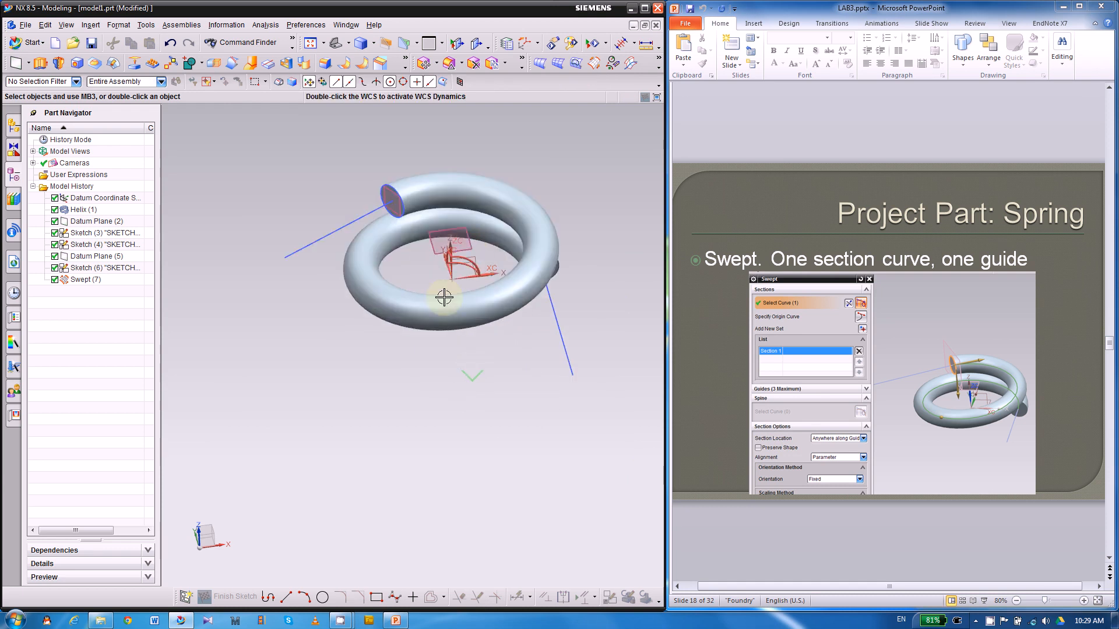
middle_click_drag(445, 297, 362, 342)
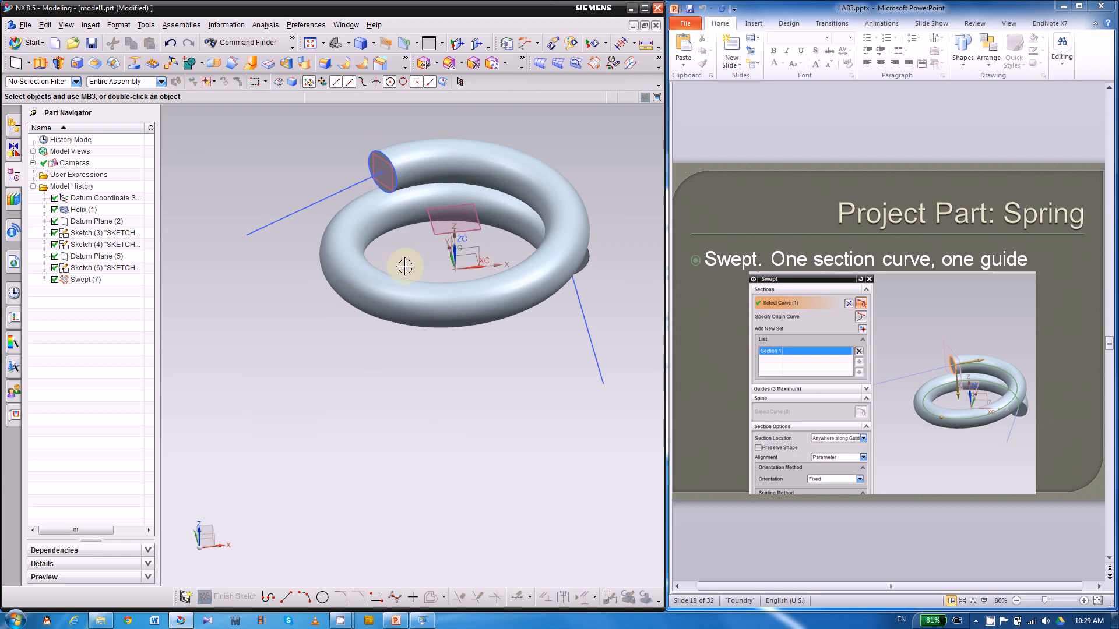
scroll(400, 262, "up", 2)
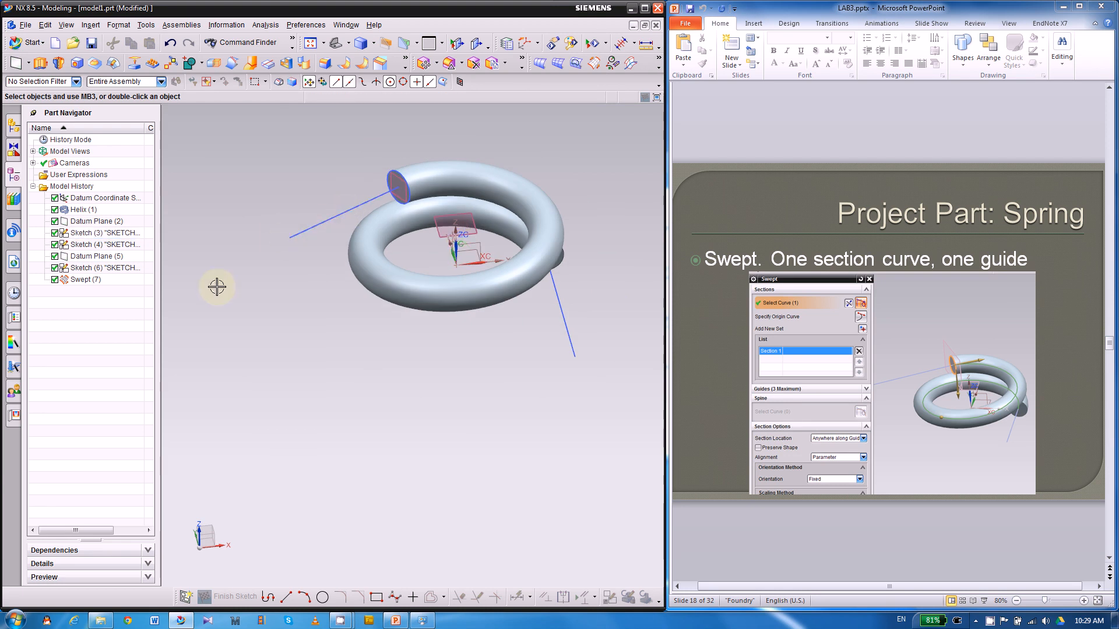
left_click(773, 208)
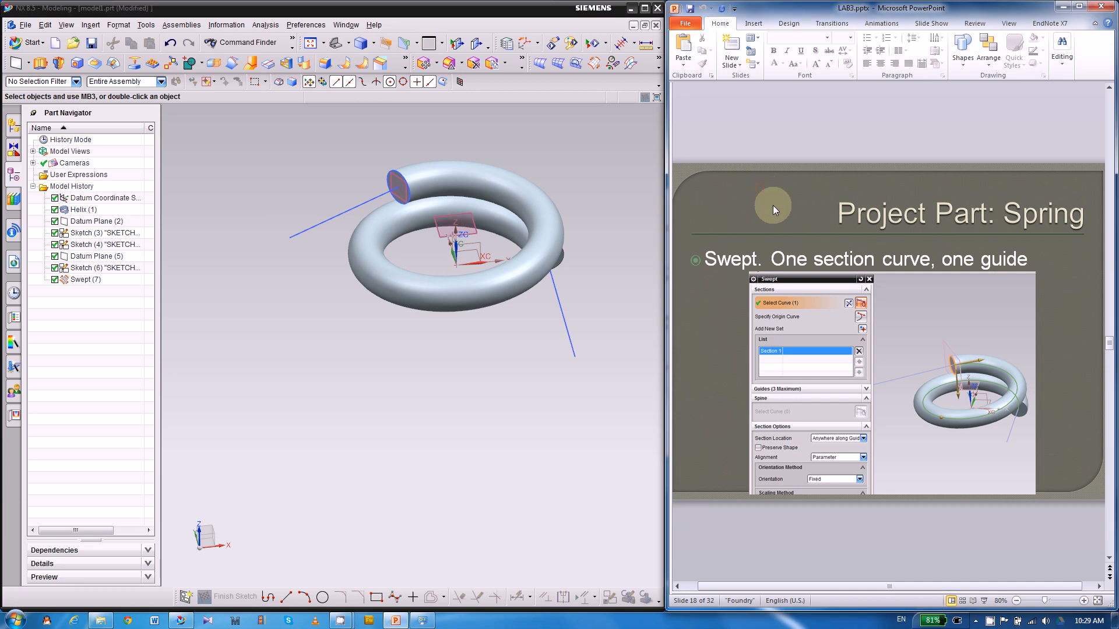
scroll(773, 205, "down", 1)
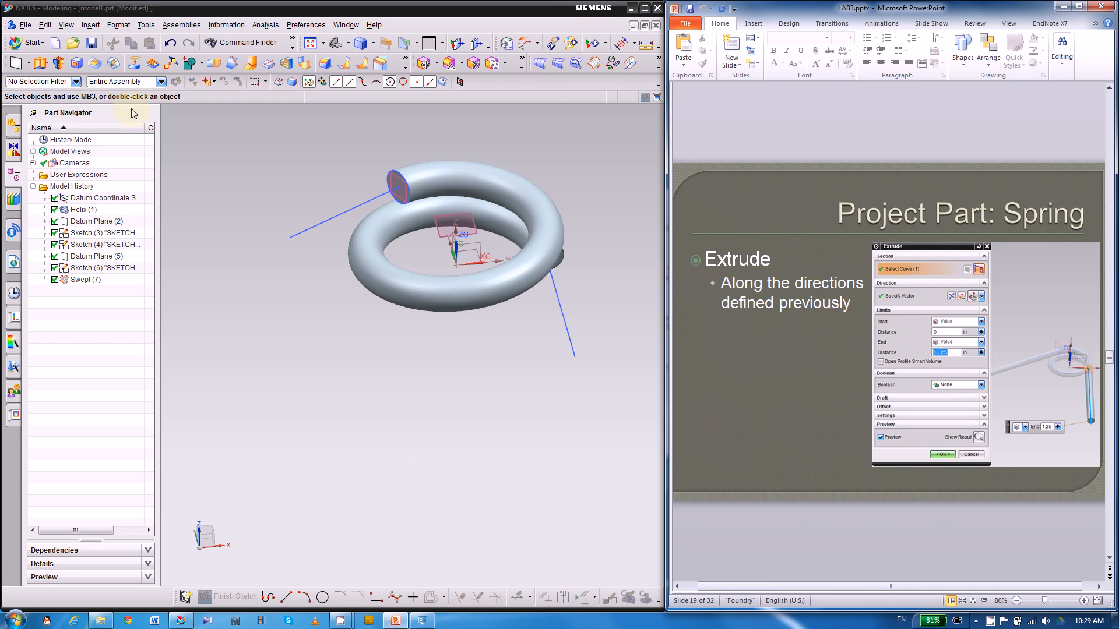
Start an Extrude in NX using the Face Edges curve rule, with the coil's upper end face as the section
left_click(40, 63)
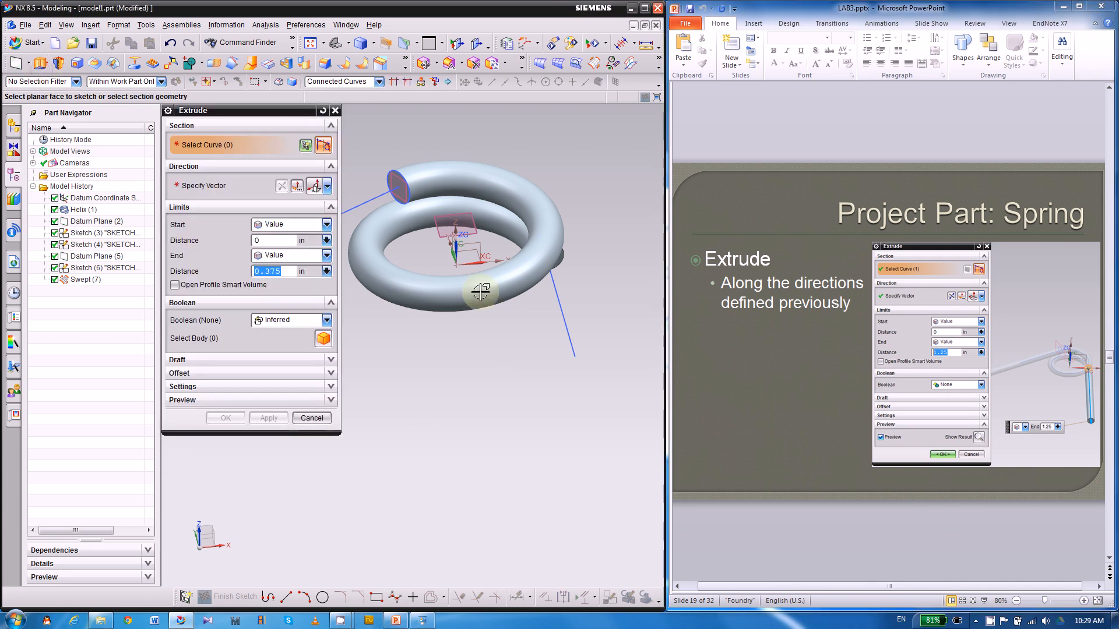
scroll(632, 370, "down", 1)
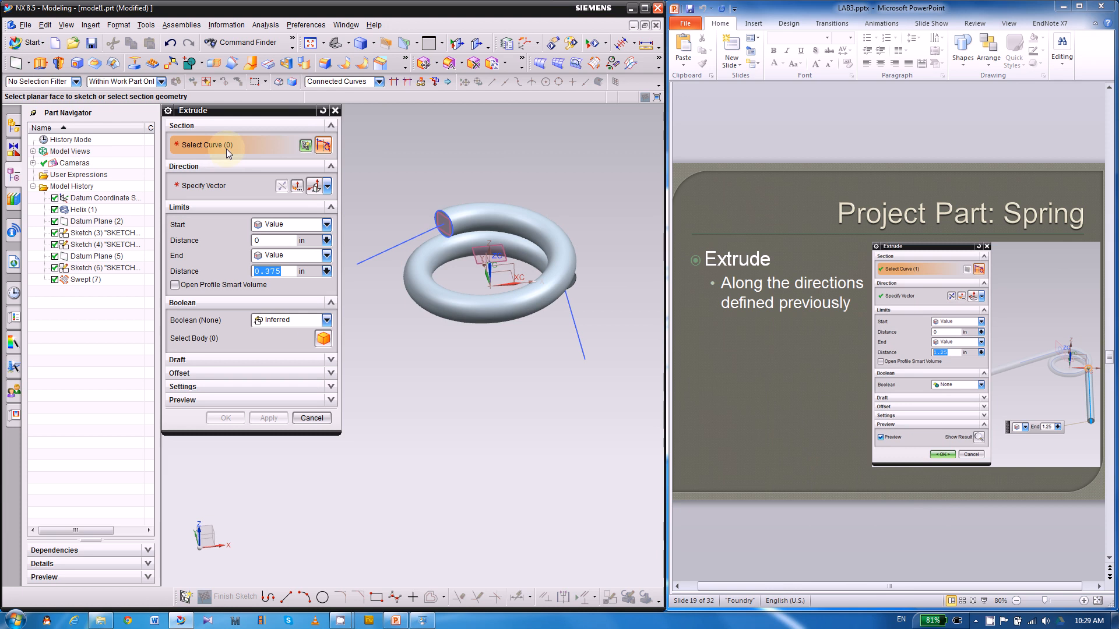
left_click(336, 82)
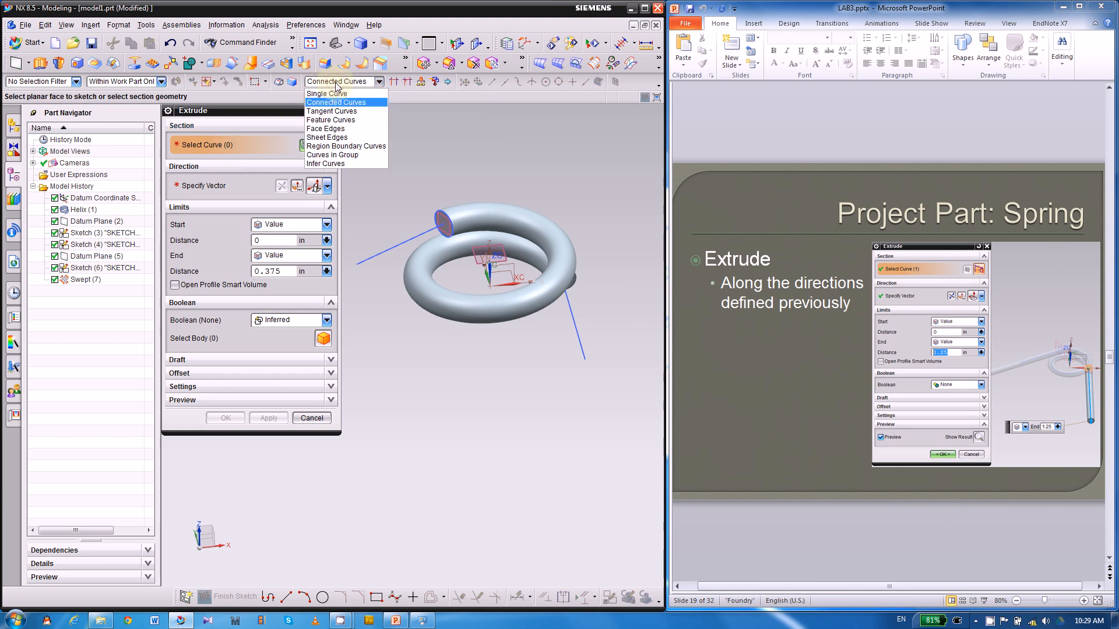
left_click(332, 130)
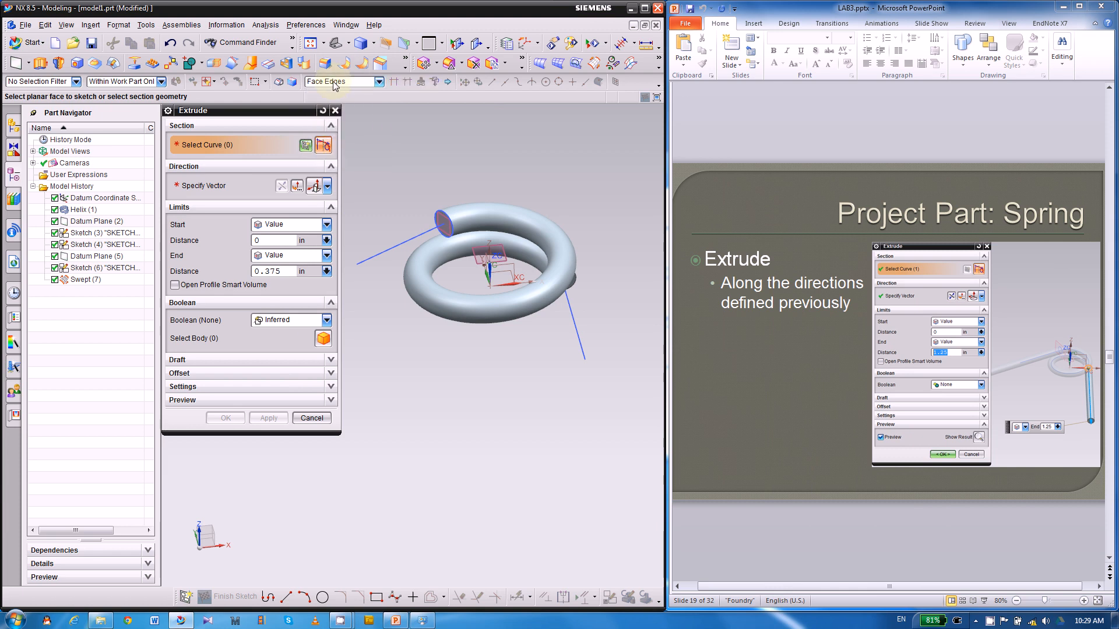
scroll(383, 205, "down", 2)
scroll(425, 240, "down", 4)
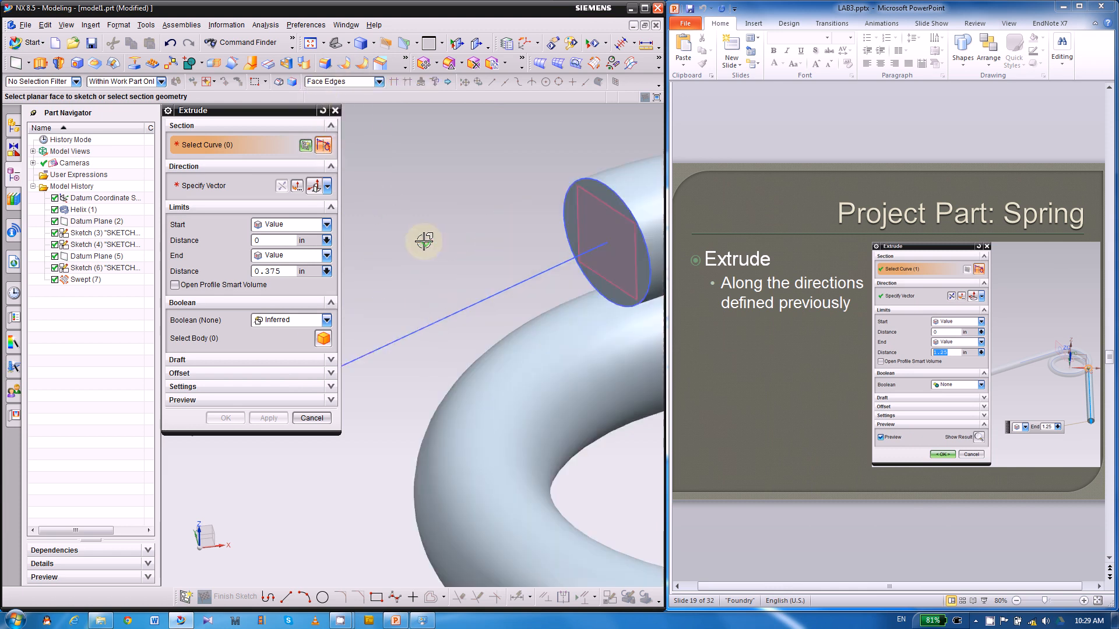
scroll(498, 236, "down", 1)
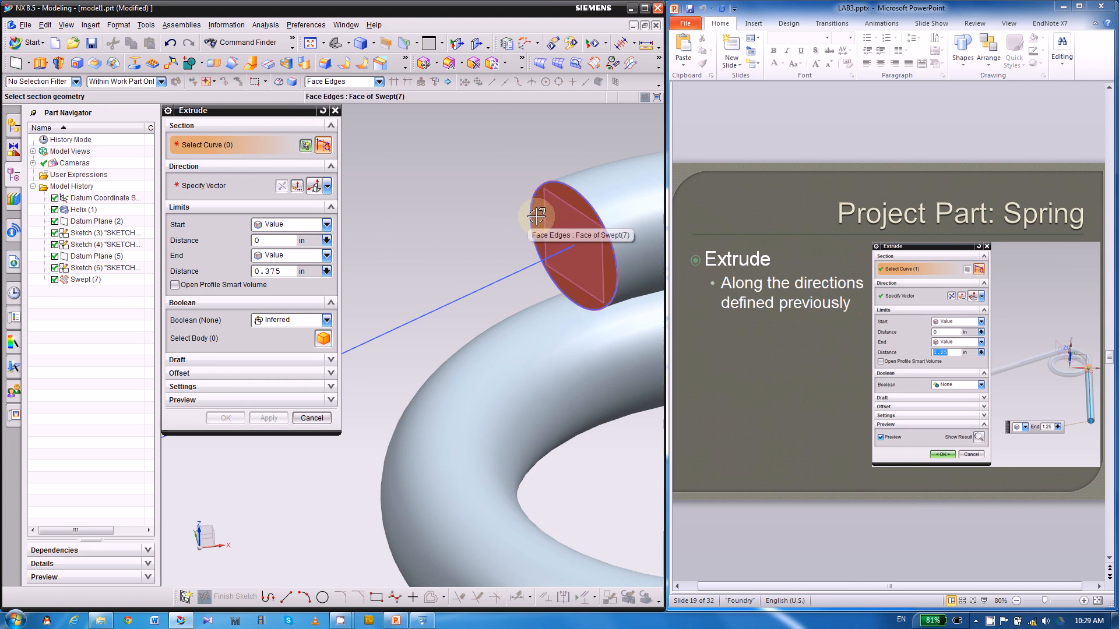
left_click(536, 216)
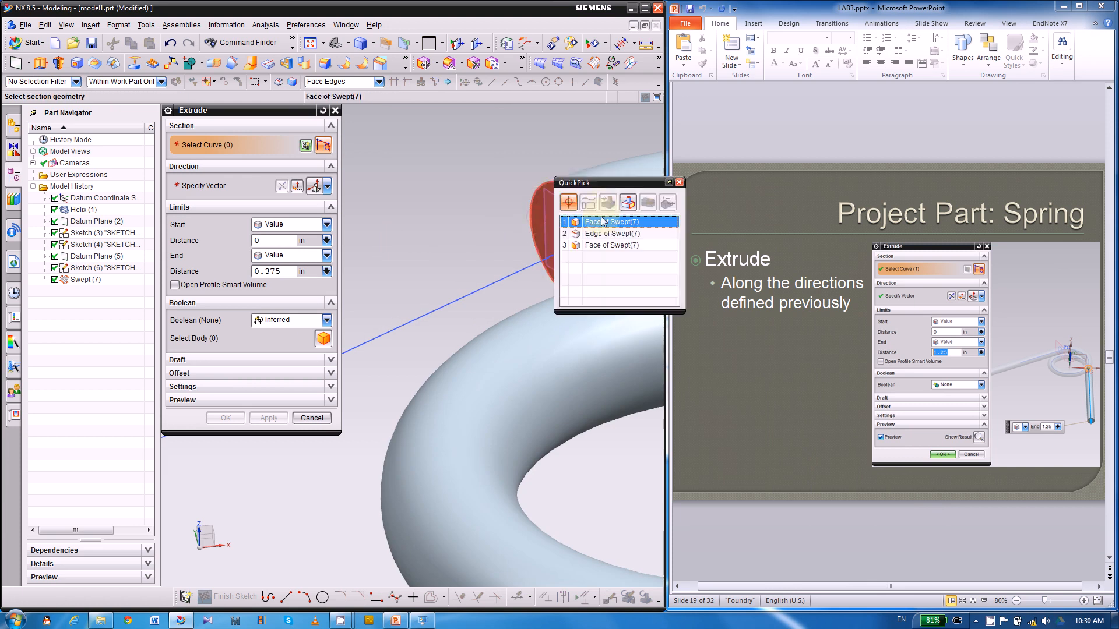
left_click(602, 221)
scroll(593, 192, "up", 5)
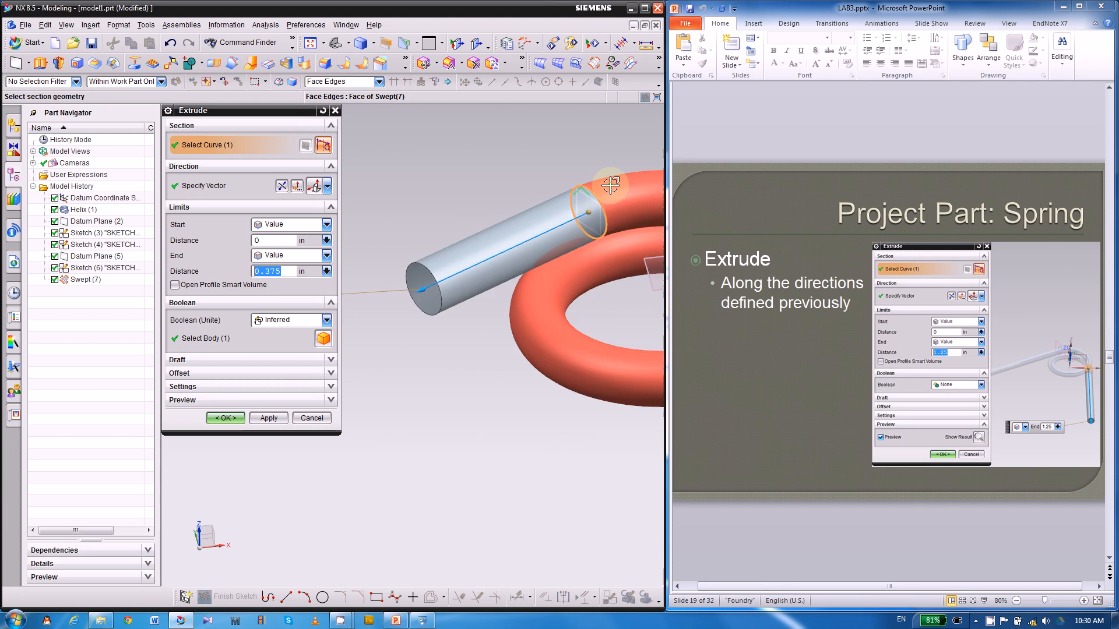
Switch the model display to wireframe so the upper leg line inside the extrude preview can be selected
scroll(610, 185, "down", 2)
scroll(583, 251, "up", 2)
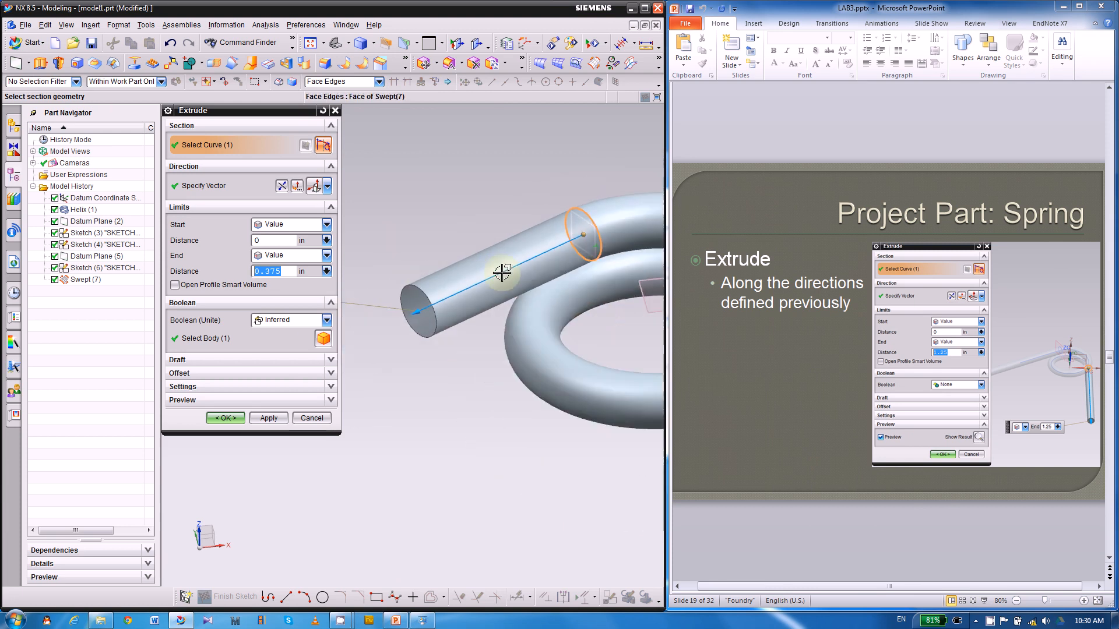
middle_click_drag(456, 387, 468, 401)
right_click(447, 205)
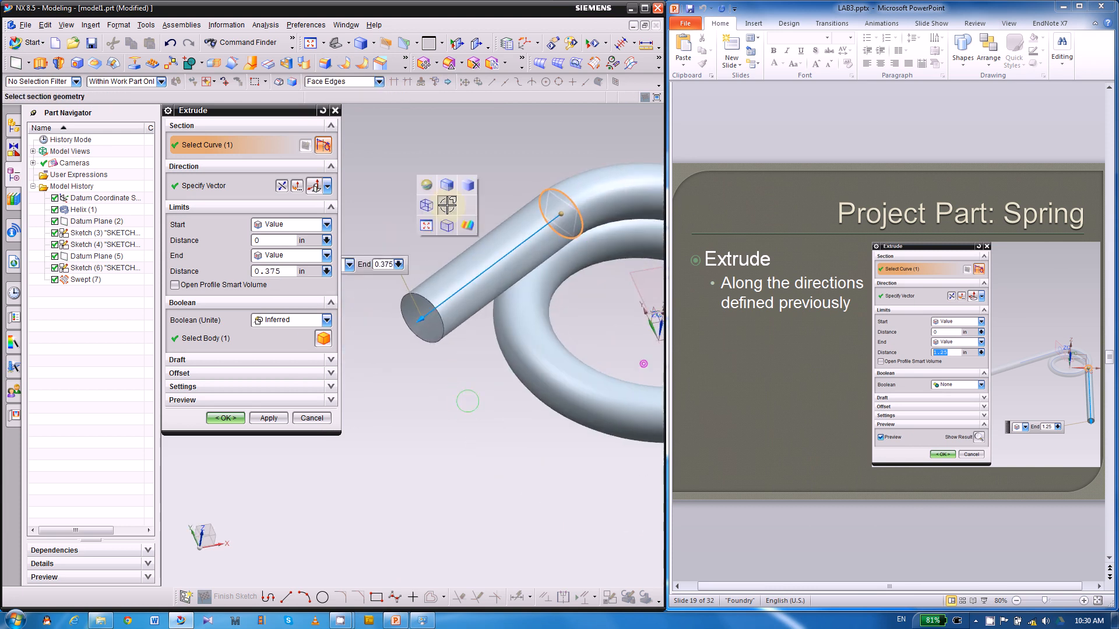
right_click_drag(447, 205, 429, 206)
mouse_move(433, 403)
middle_mouse_down()
mouse_move(427, 430)
mouse_move(429, 367)
mouse_move(418, 383)
mouse_move(432, 390)
mouse_move(415, 394)
middle_mouse_up()
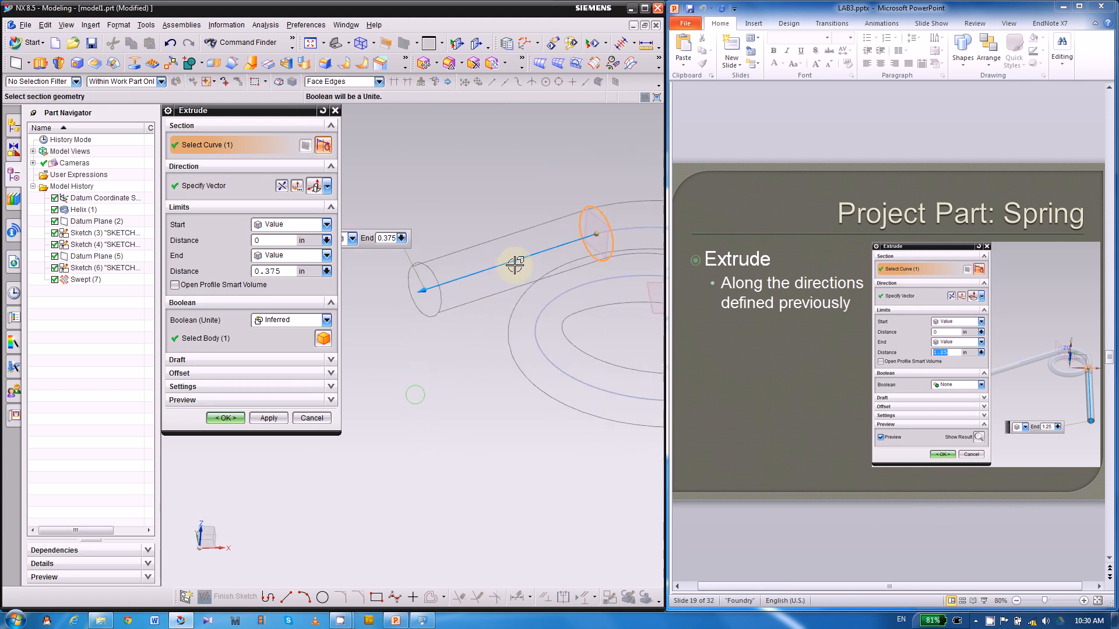
Set the extrude direction to an inferred vector along the upper leg line and the end distance to 1.25 in
left_click(246, 183)
left_click(327, 186)
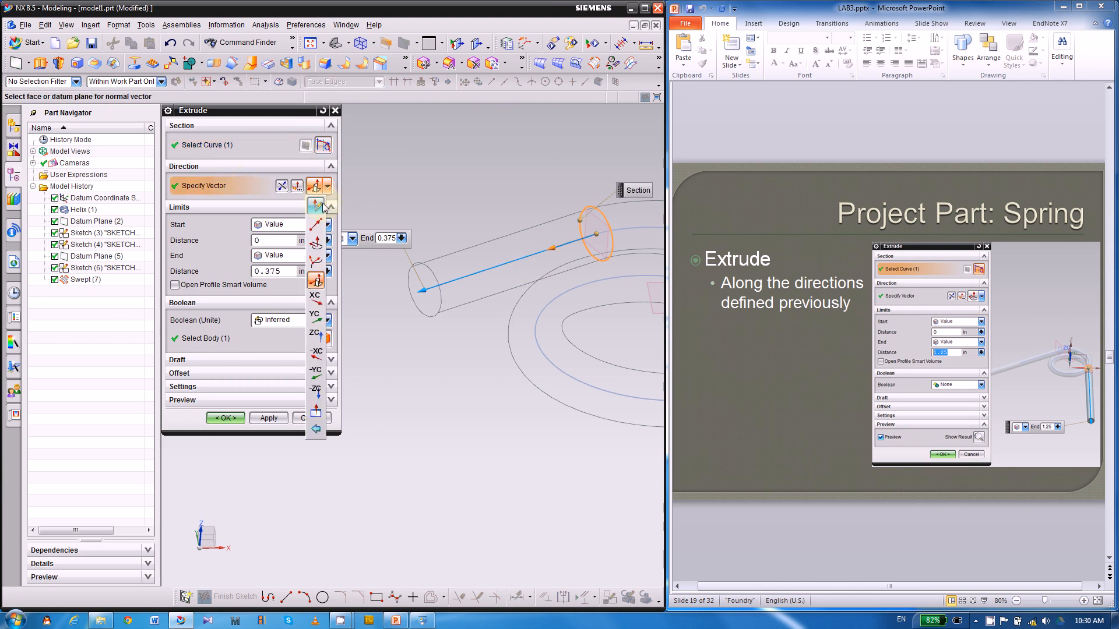
left_click(314, 197)
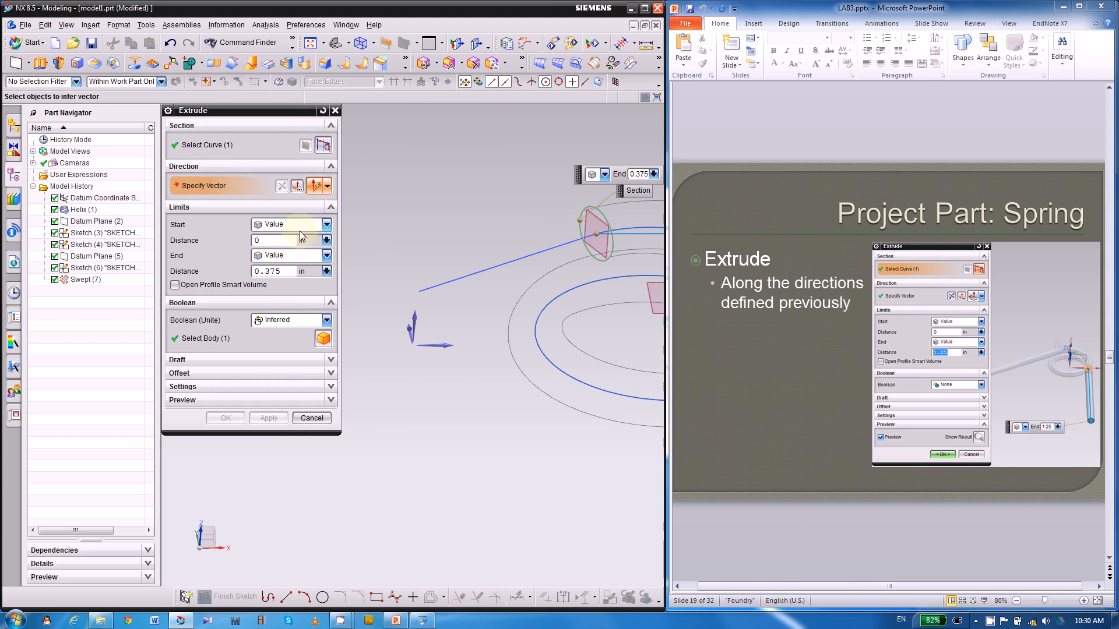
left_click(467, 279)
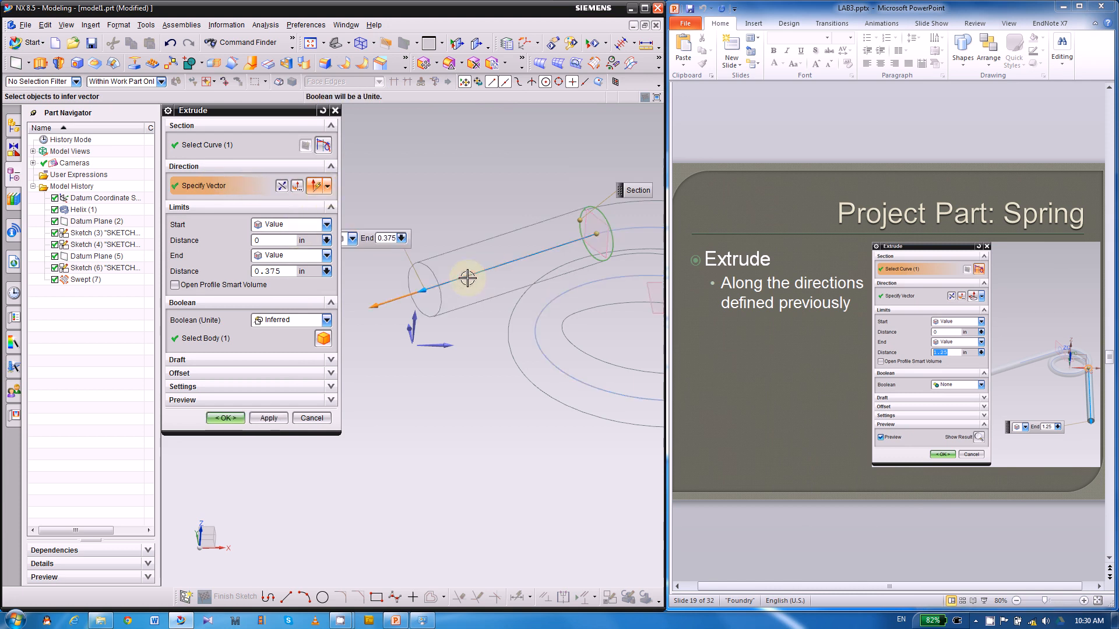
middle_click_drag(468, 279, 509, 313)
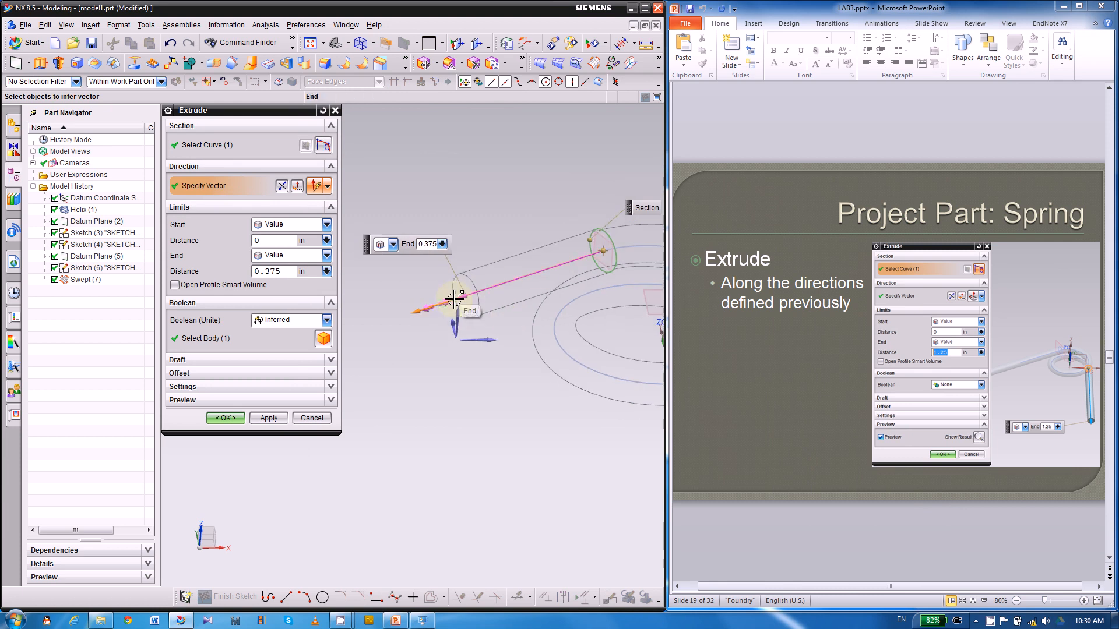
left_click_drag(285, 275, 220, 270)
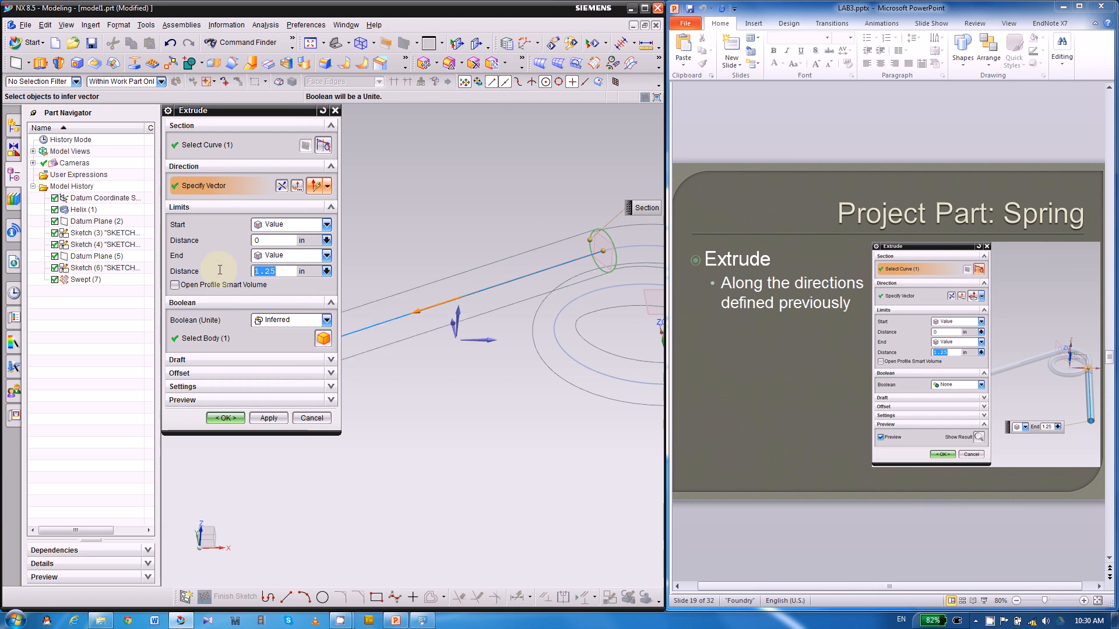
Apply the upper leg extrusion and select the face edges of the coil's lower end as the next extrude section
middle_click_drag(495, 262, 524, 350)
left_click(270, 419)
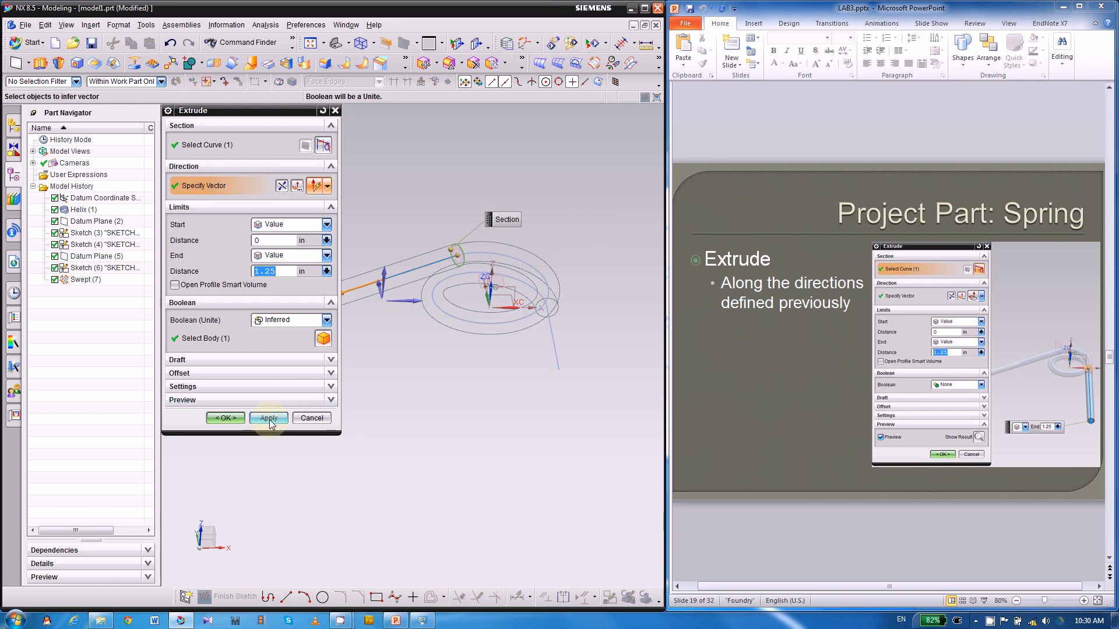
middle_click_drag(382, 400, 600, 320)
mouse_move(544, 394)
middle_mouse_down()
mouse_move(510, 411)
mouse_move(520, 406)
middle_mouse_up()
scroll(537, 386, "down", 3)
scroll(546, 376, "down", 2)
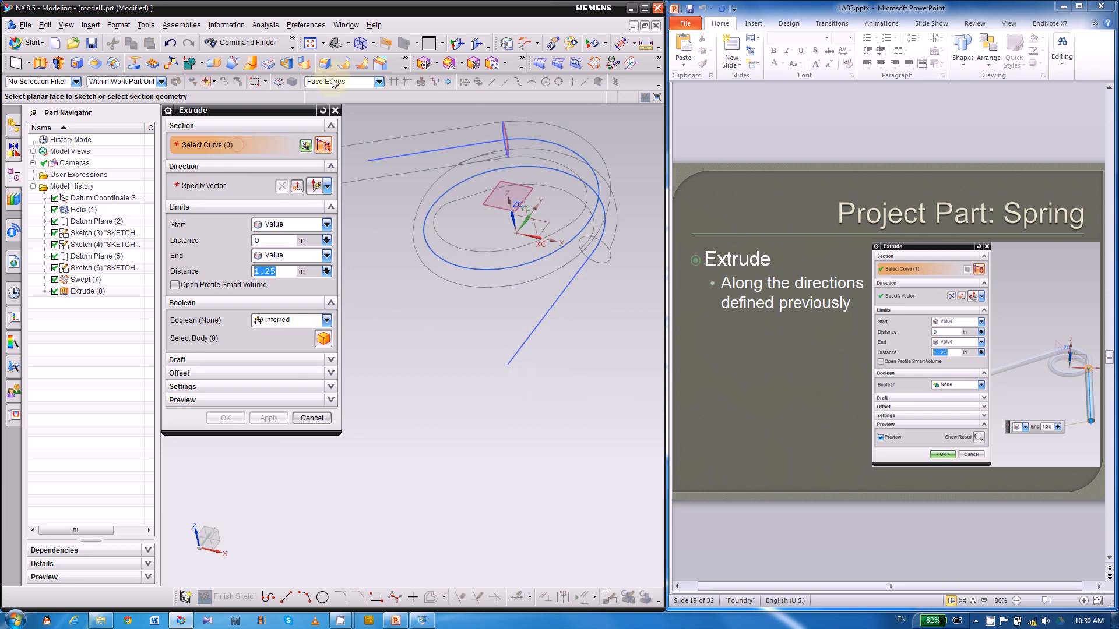
scroll(629, 227, "down", 1)
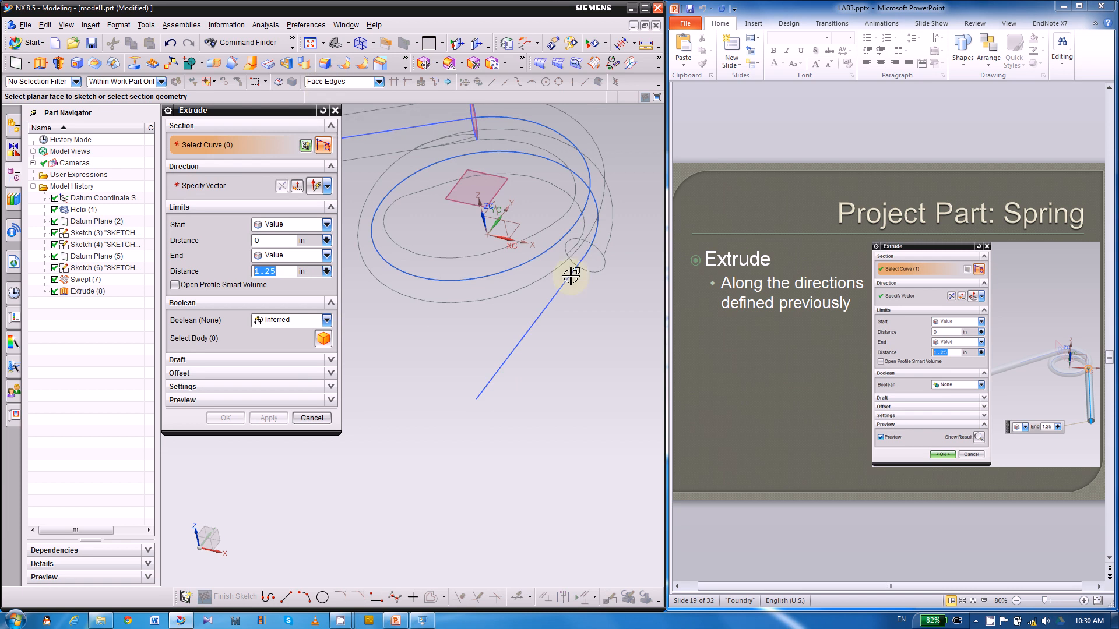
left_click(589, 261)
scroll(623, 232, "up", 2)
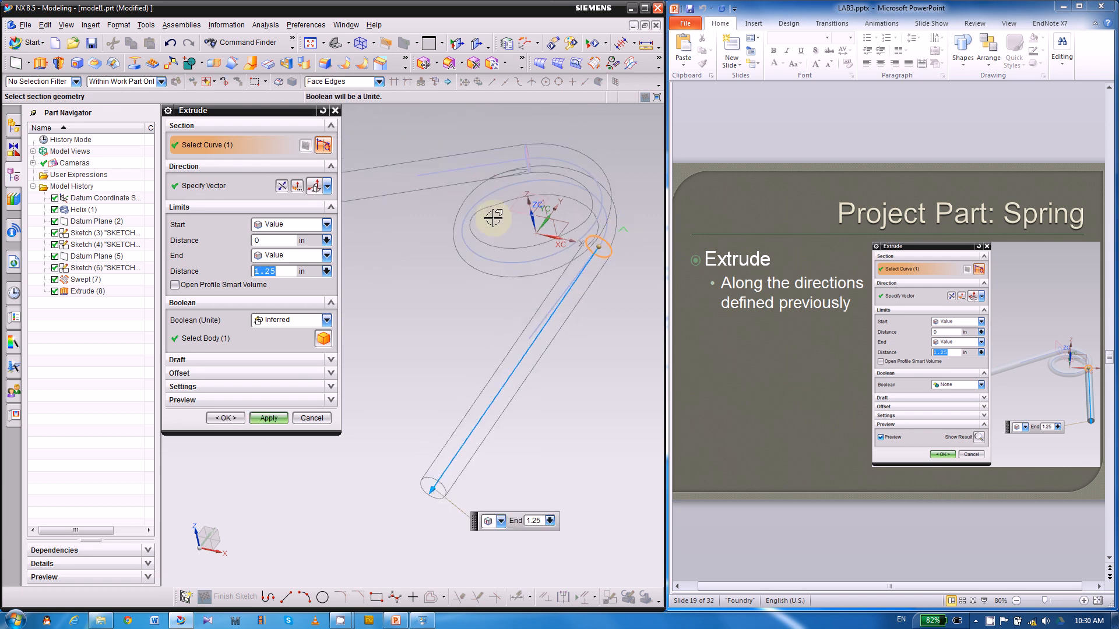
Extrude the lower end section 1.25 in, using an inferred vector along the lower leg line as the direction
scroll(560, 323, "down", 2)
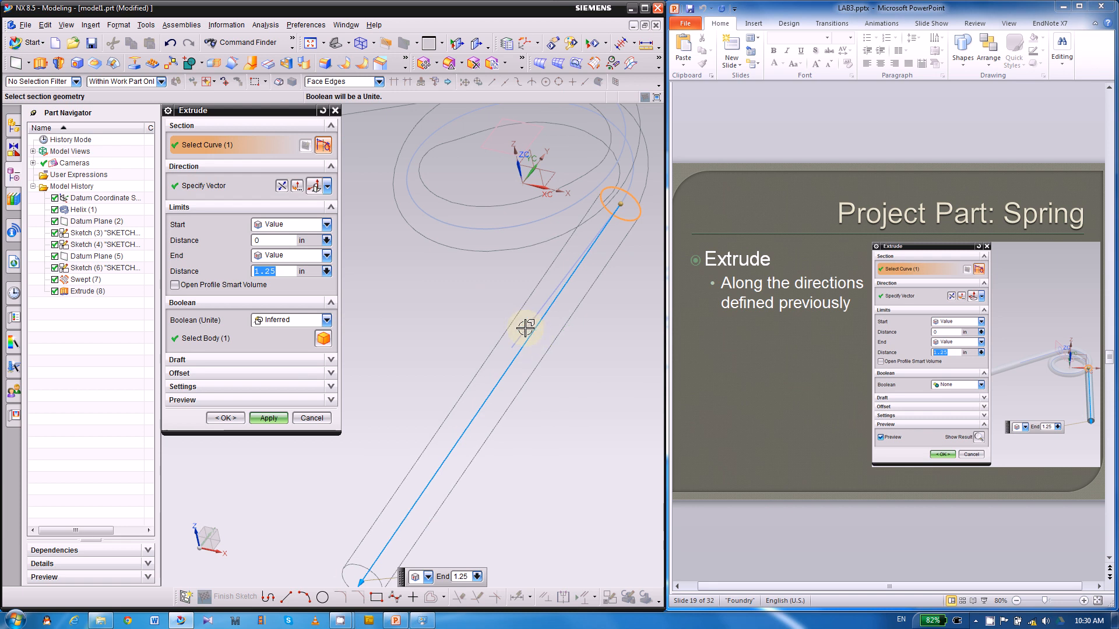
left_click(315, 189)
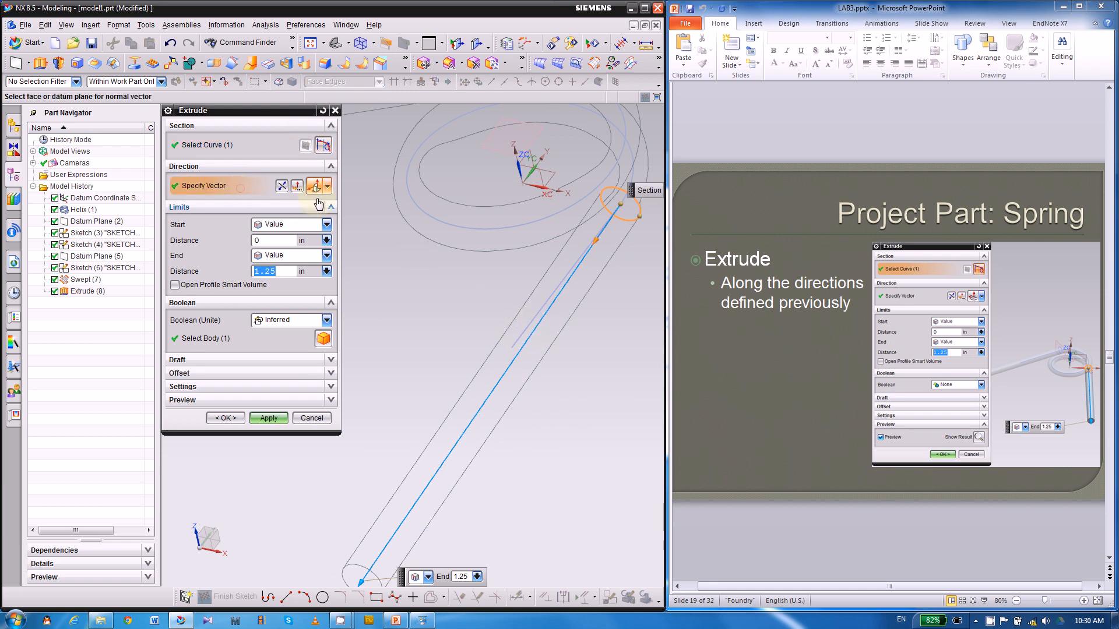
left_click(327, 187)
left_click(318, 205)
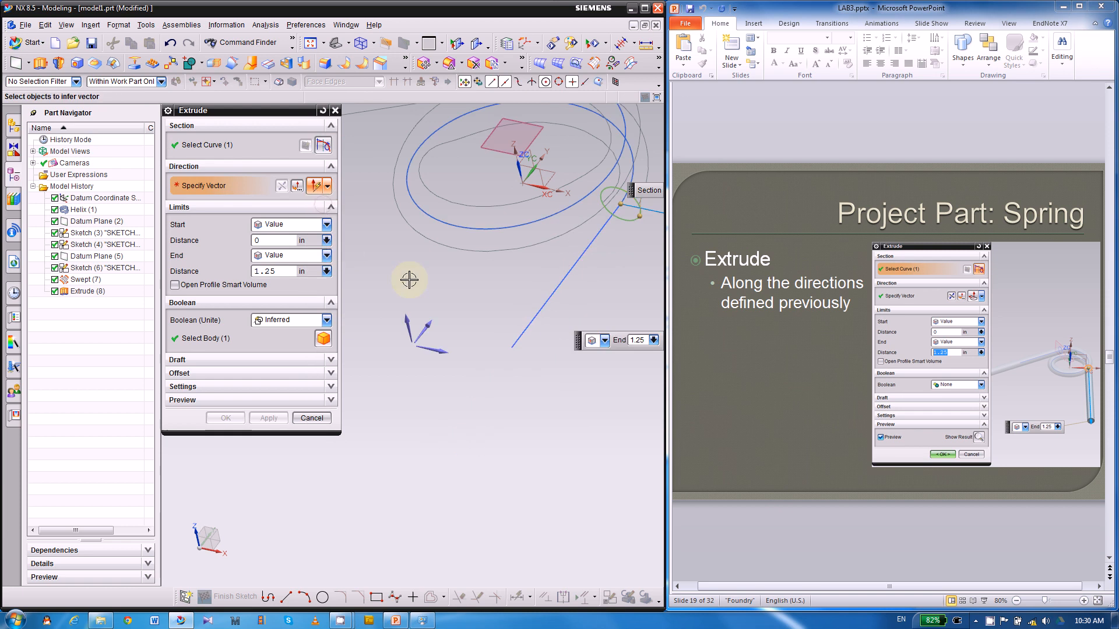
left_click(546, 301)
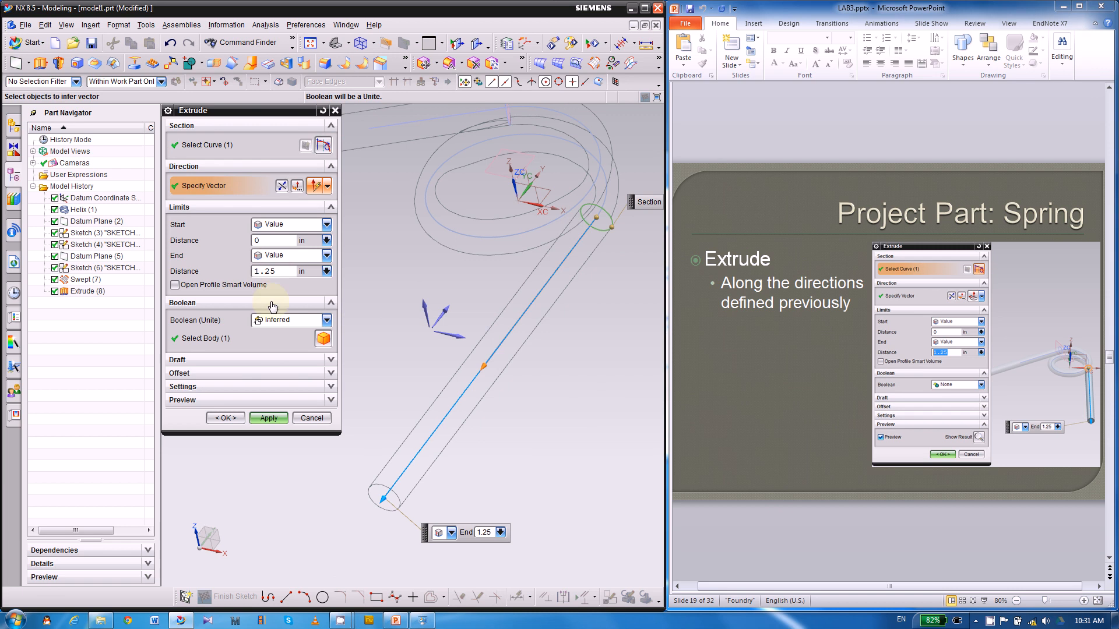
left_click(226, 417)
Switch the model display back to shaded and look over the coil with both extruded legs
scroll(424, 358, "up", 1)
middle_click_drag(399, 358, 532, 358)
scroll(532, 358, "up", 3)
scroll(453, 348, "down", 1)
right_click_drag(426, 329, 360, 339)
scroll(312, 346, "up", 1)
scroll(474, 331, "down", 2)
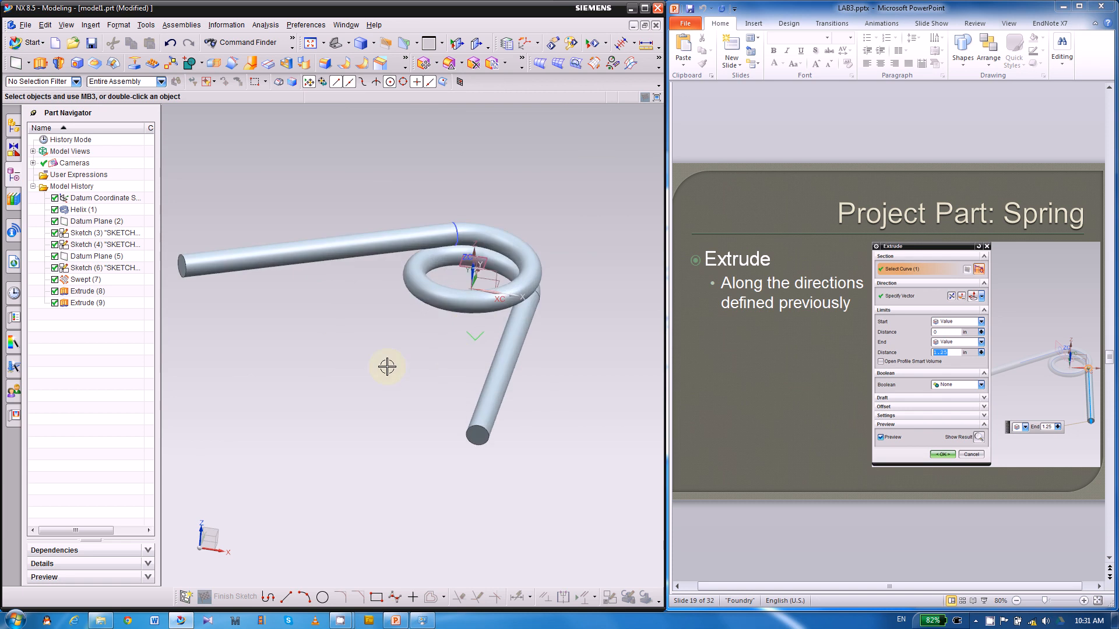
middle_click_drag(387, 366, 433, 380)
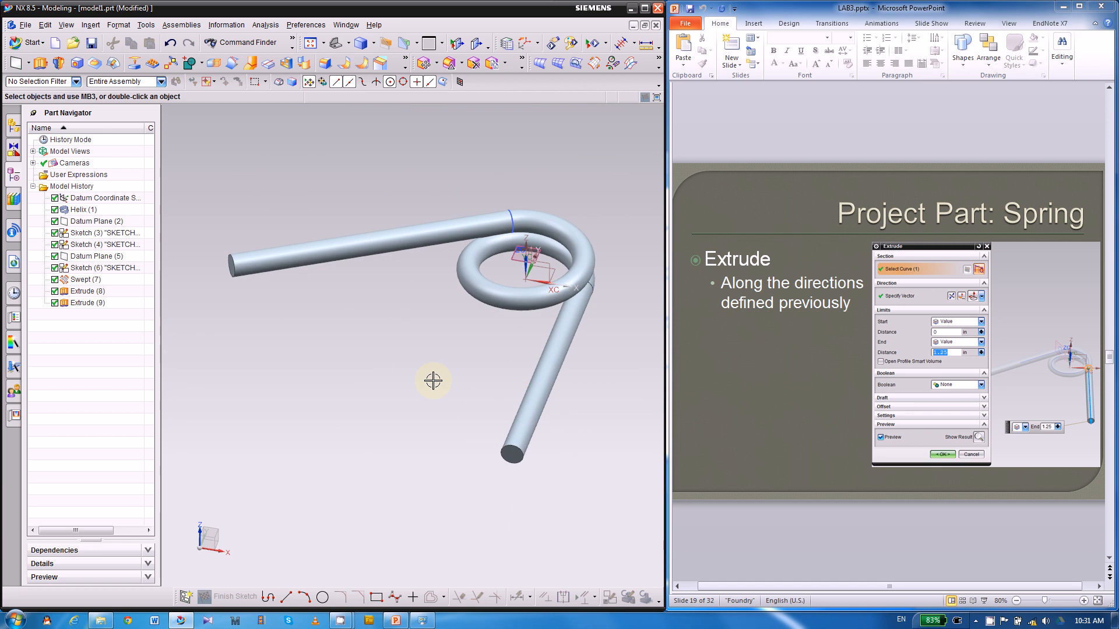
Go back in the PowerPoint lab slides to the finished spring pictures on slide 13 and compare the NX model with them
left_click(707, 213)
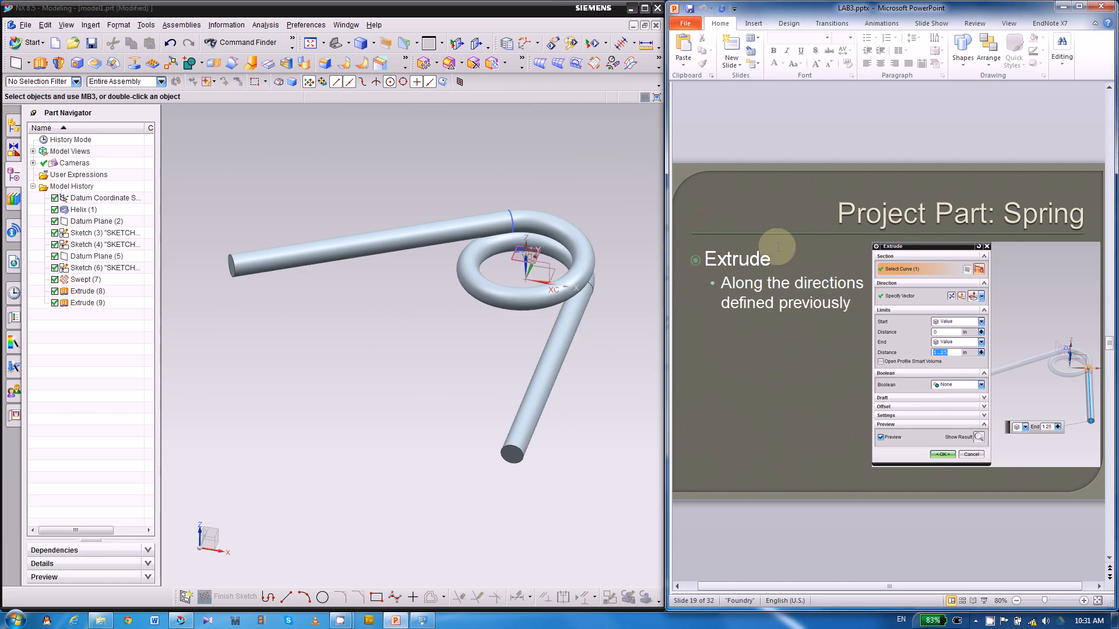
scroll(777, 247, "up", 3)
scroll(777, 247, "up", 1)
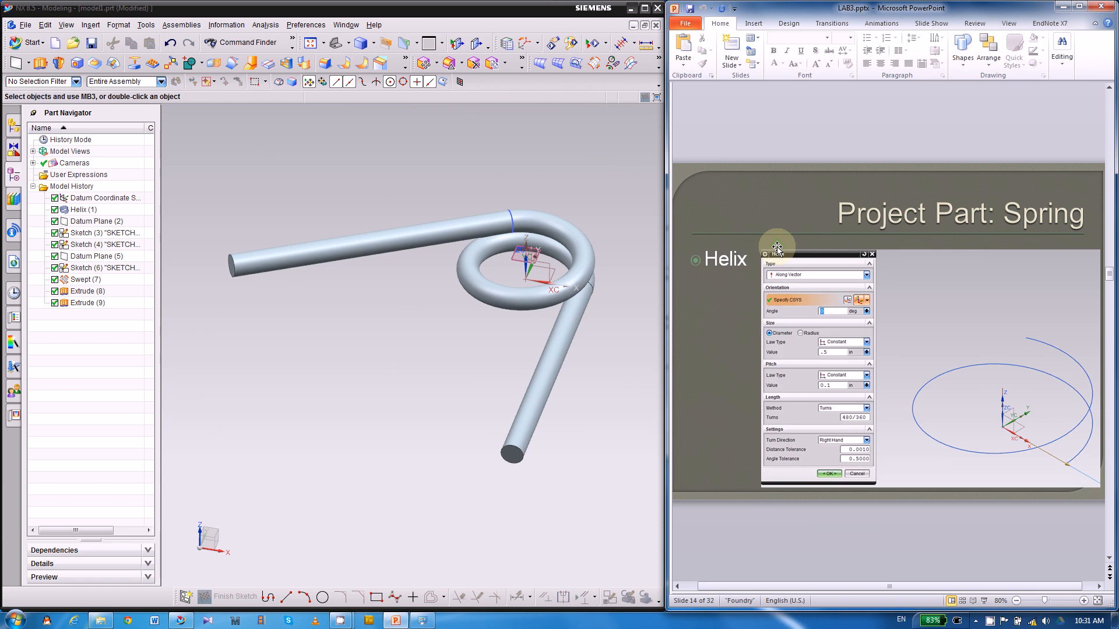
scroll(777, 247, "up", 1)
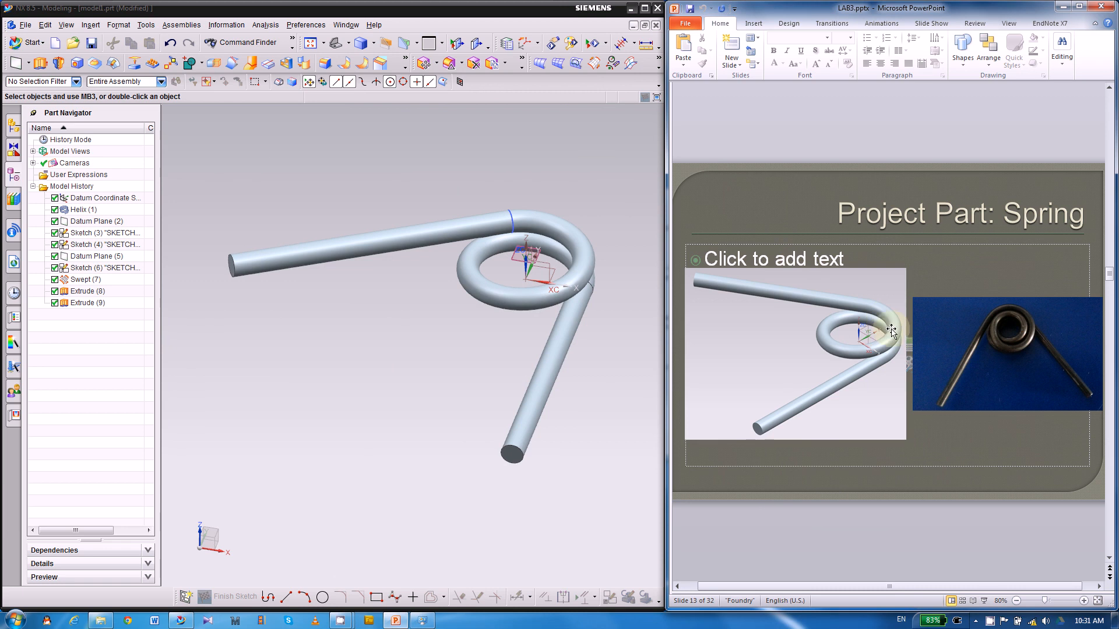
left_click(616, 327)
scroll(615, 327, "up", 2)
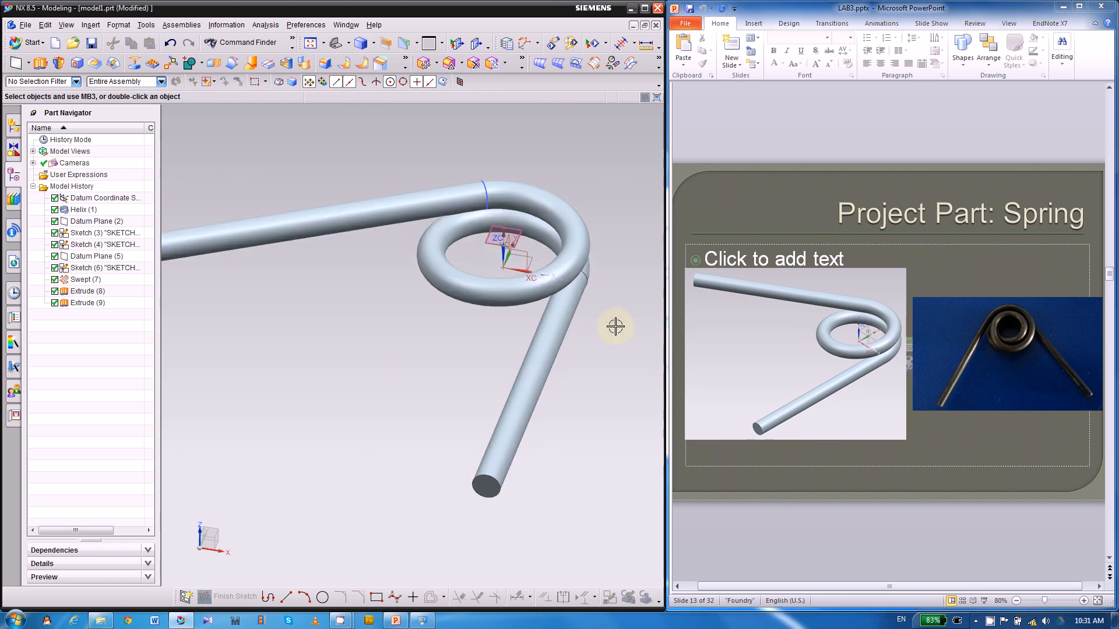
scroll(615, 326, "down", 4)
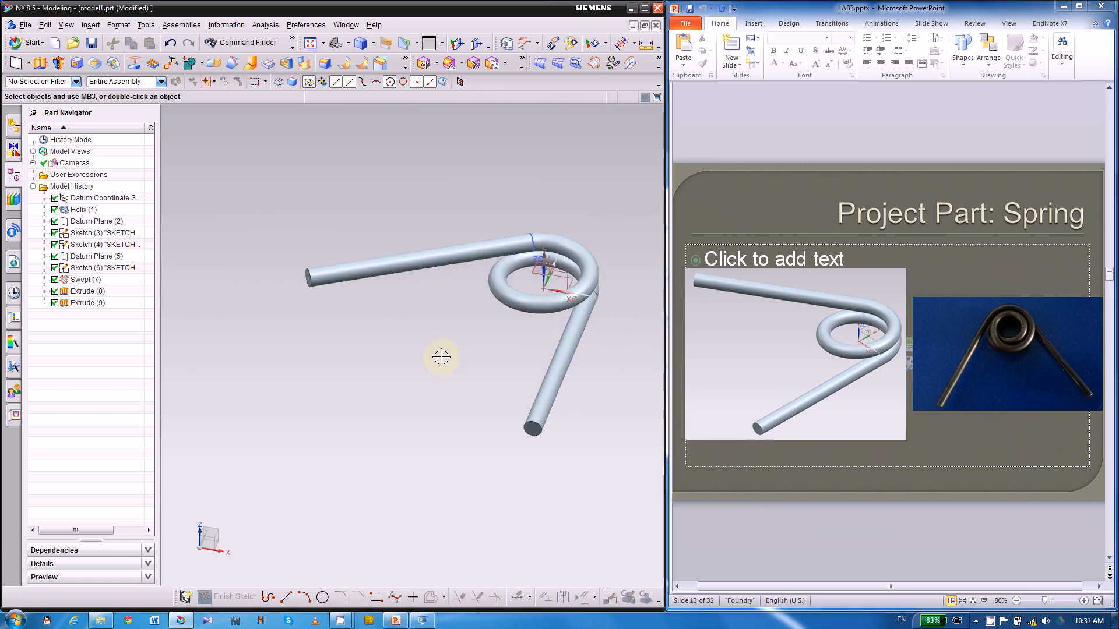